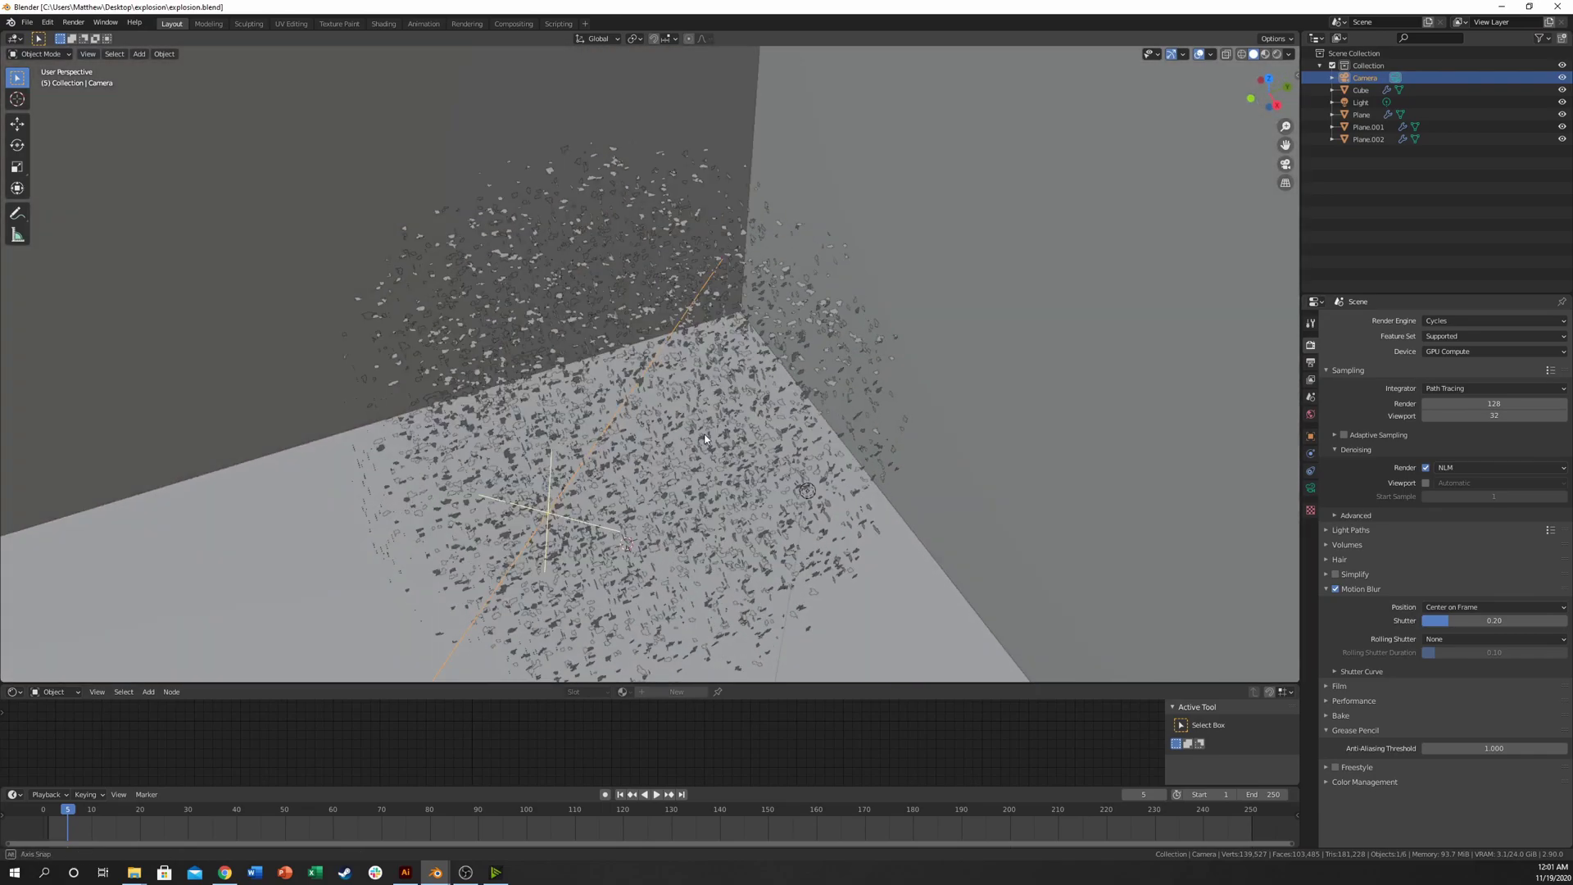
- Play the explosion animation from the start as a preview, then stop it
click(44, 809)
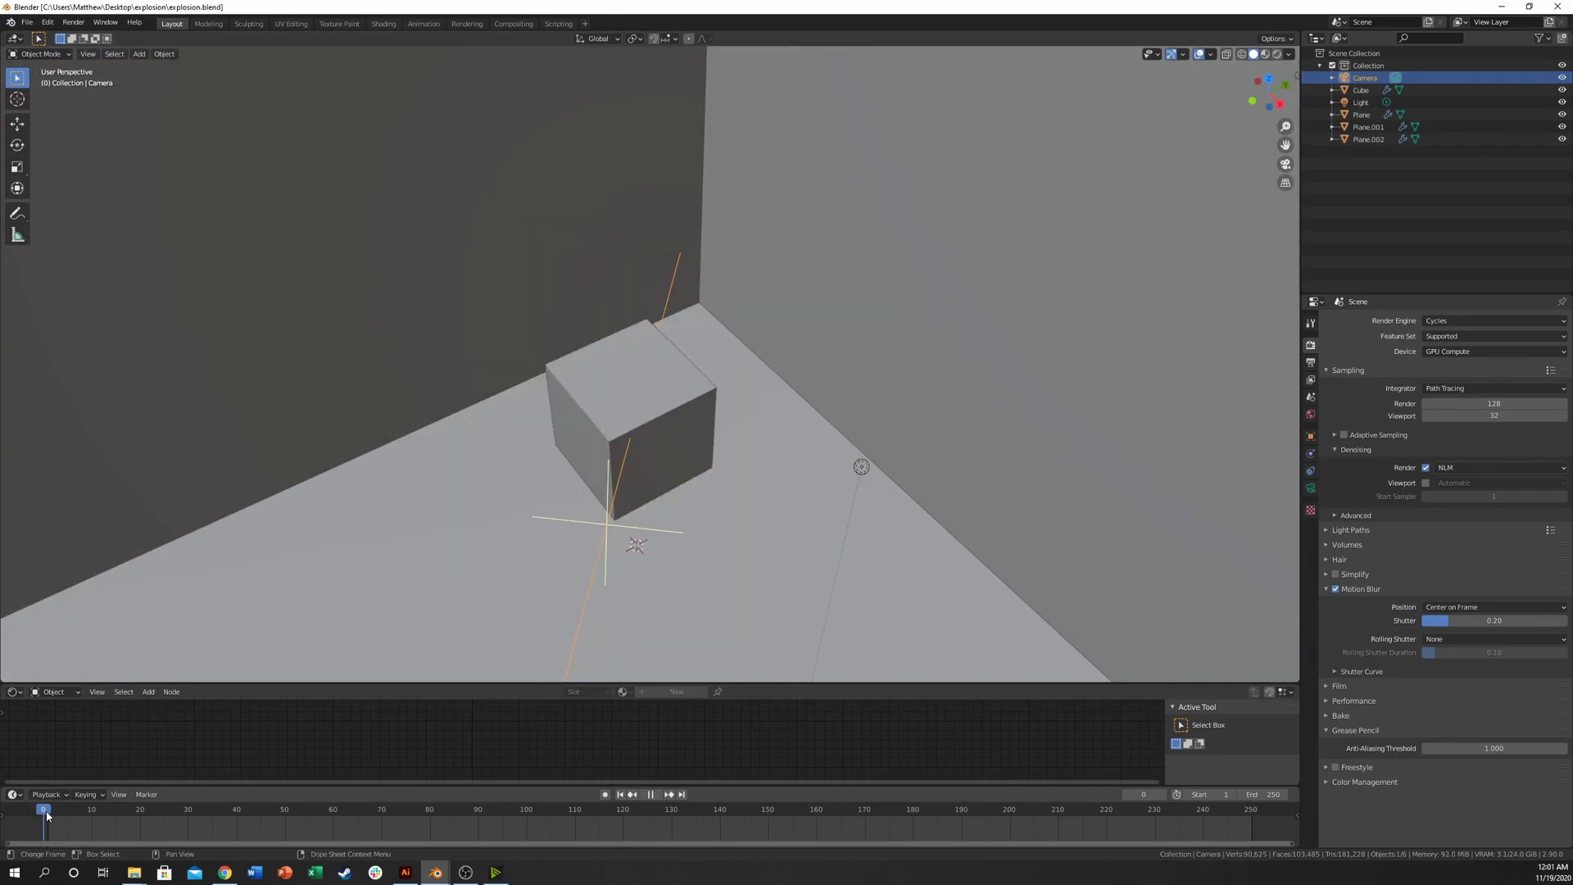
key(space)
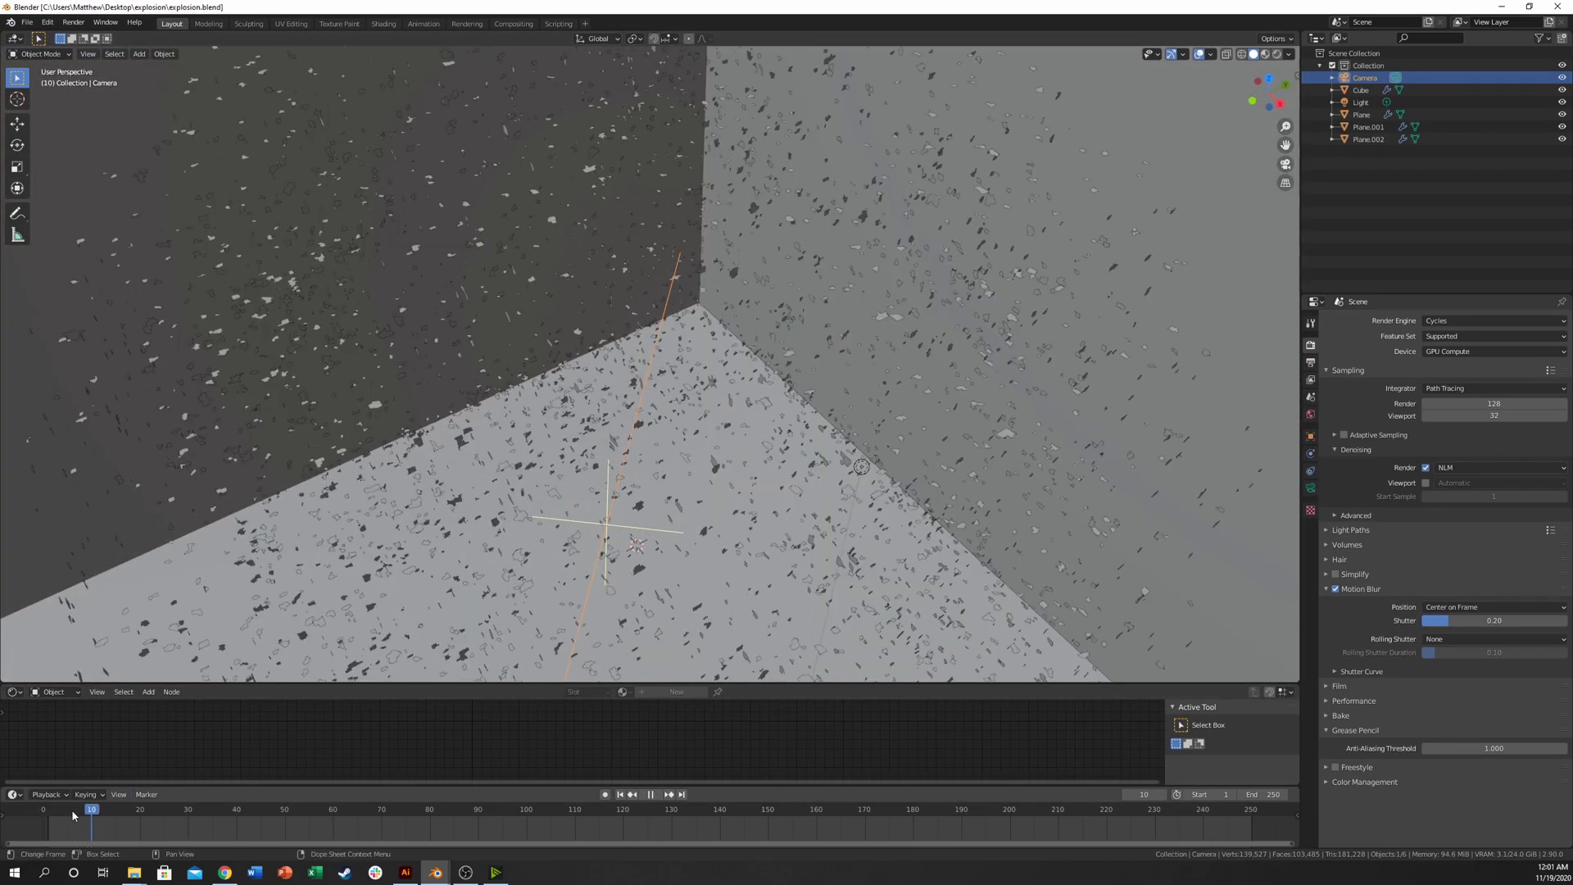
click(43, 813)
click(43, 812)
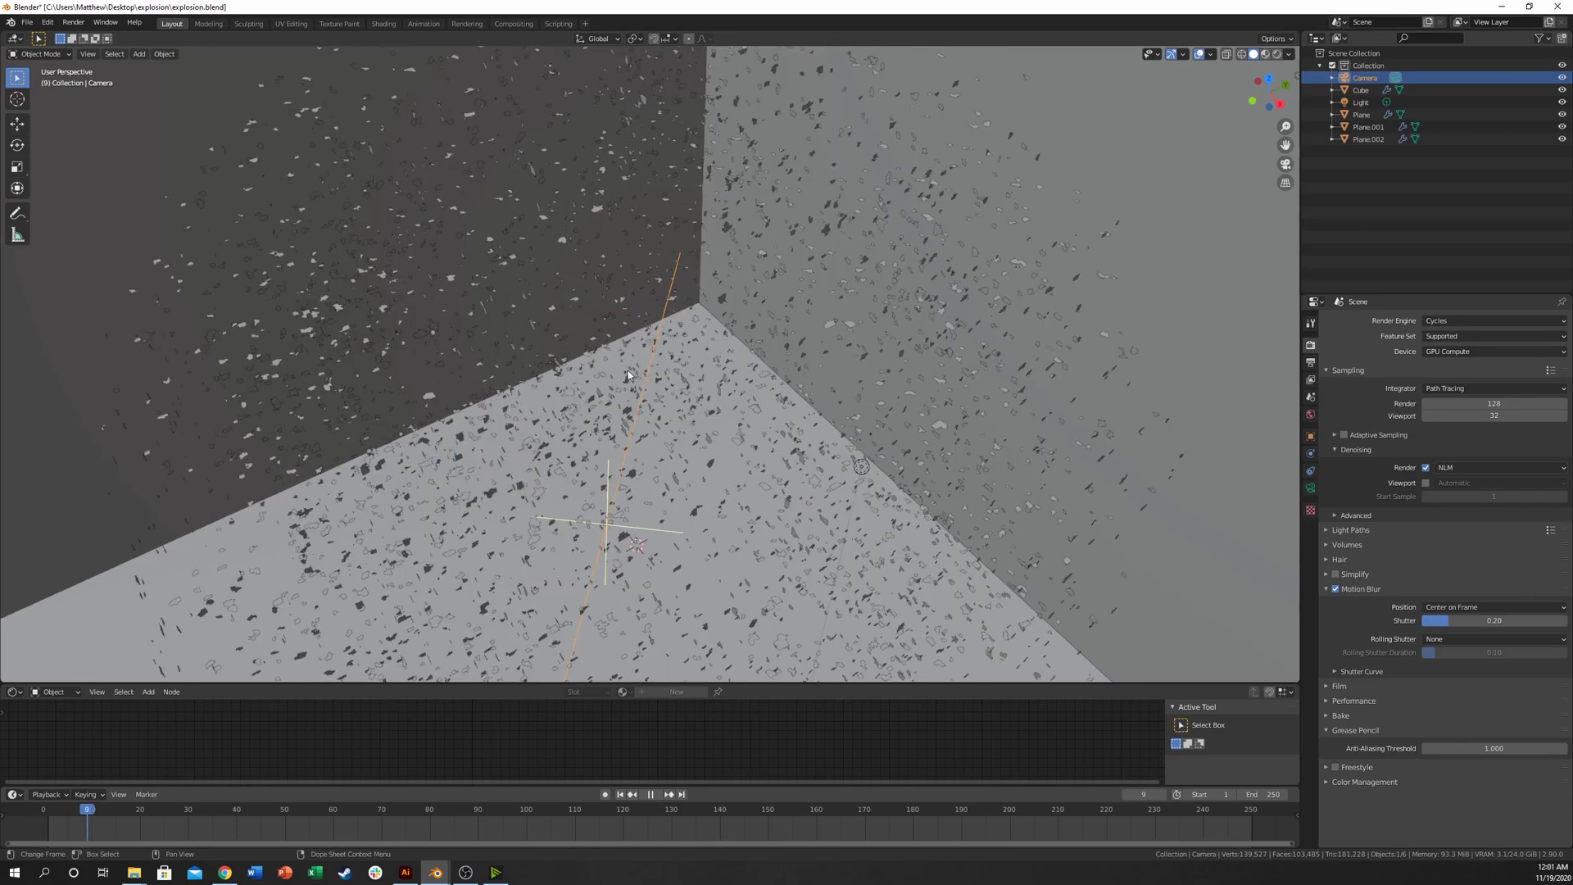
key(space)
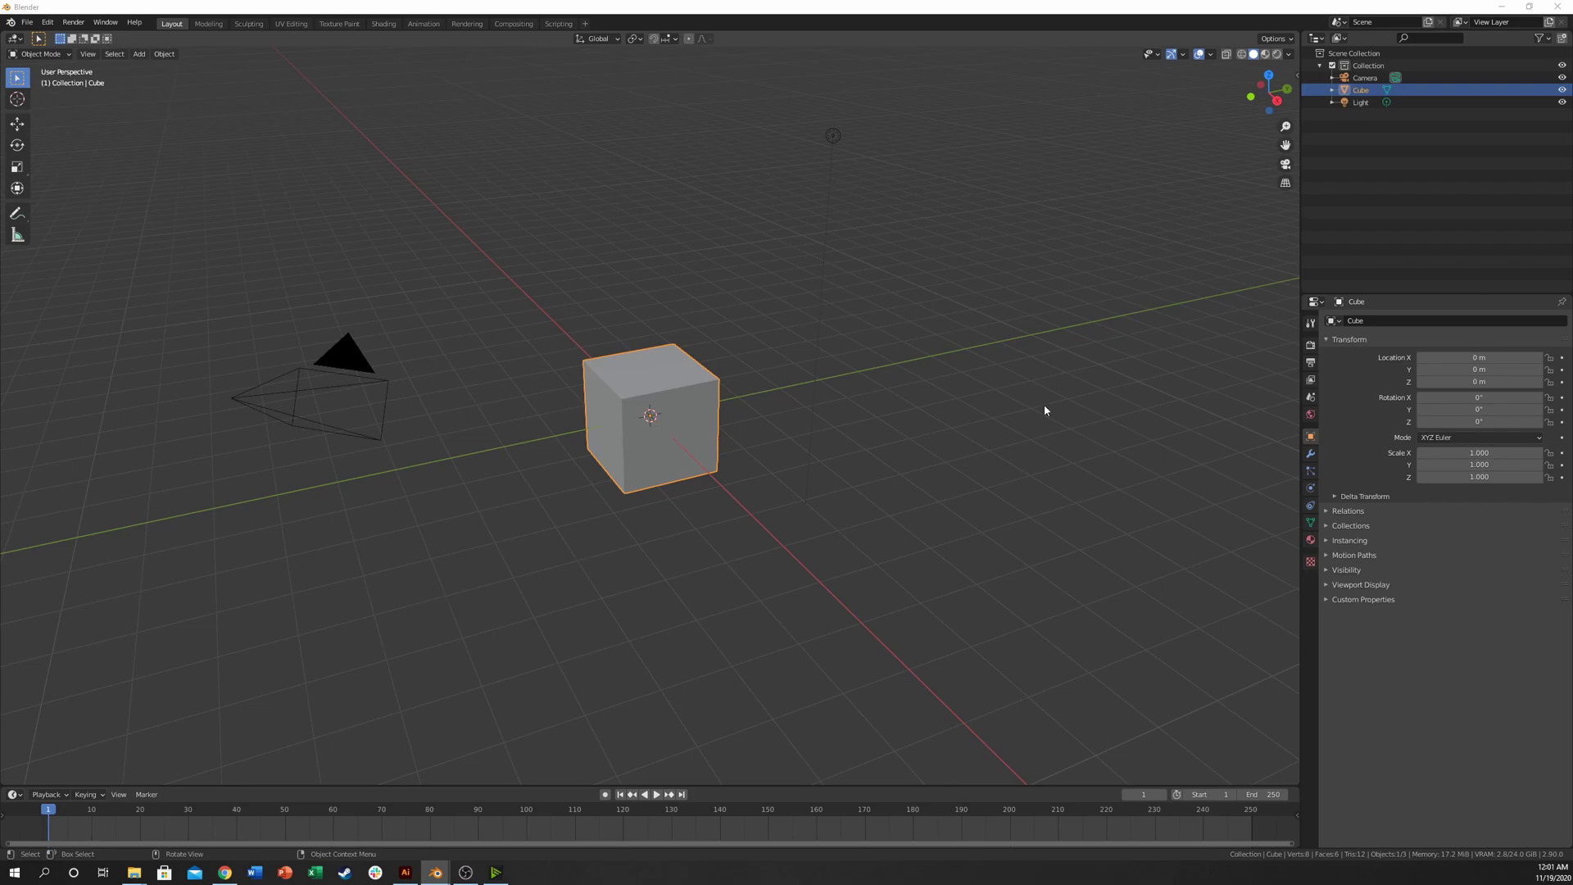
- Toggle the sidebar to look at the Screencast Keys settings
key(n)
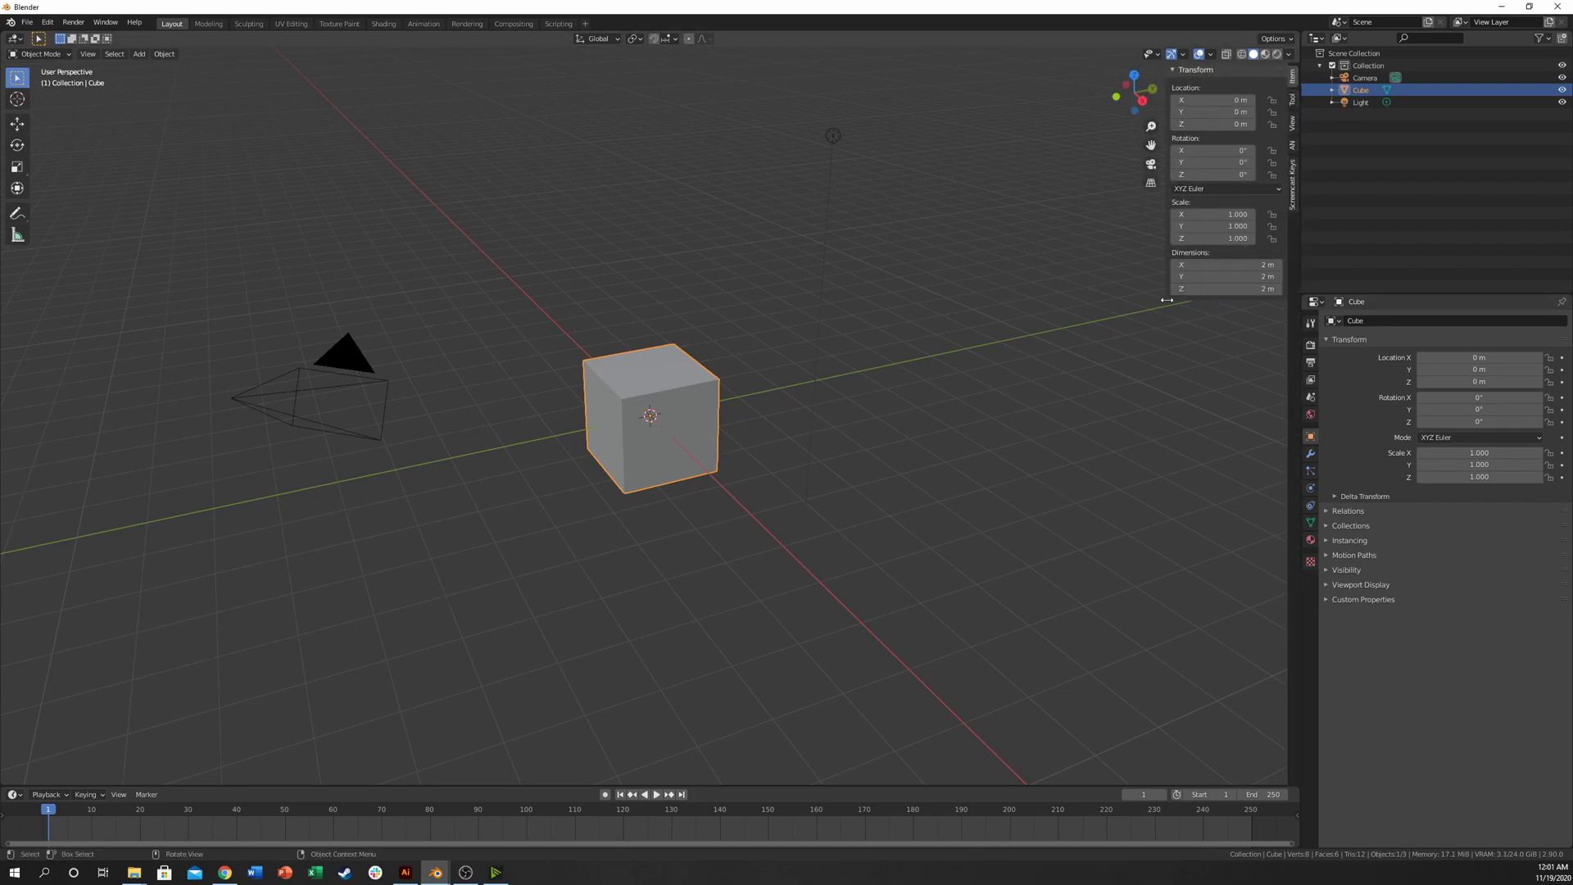
click(1291, 188)
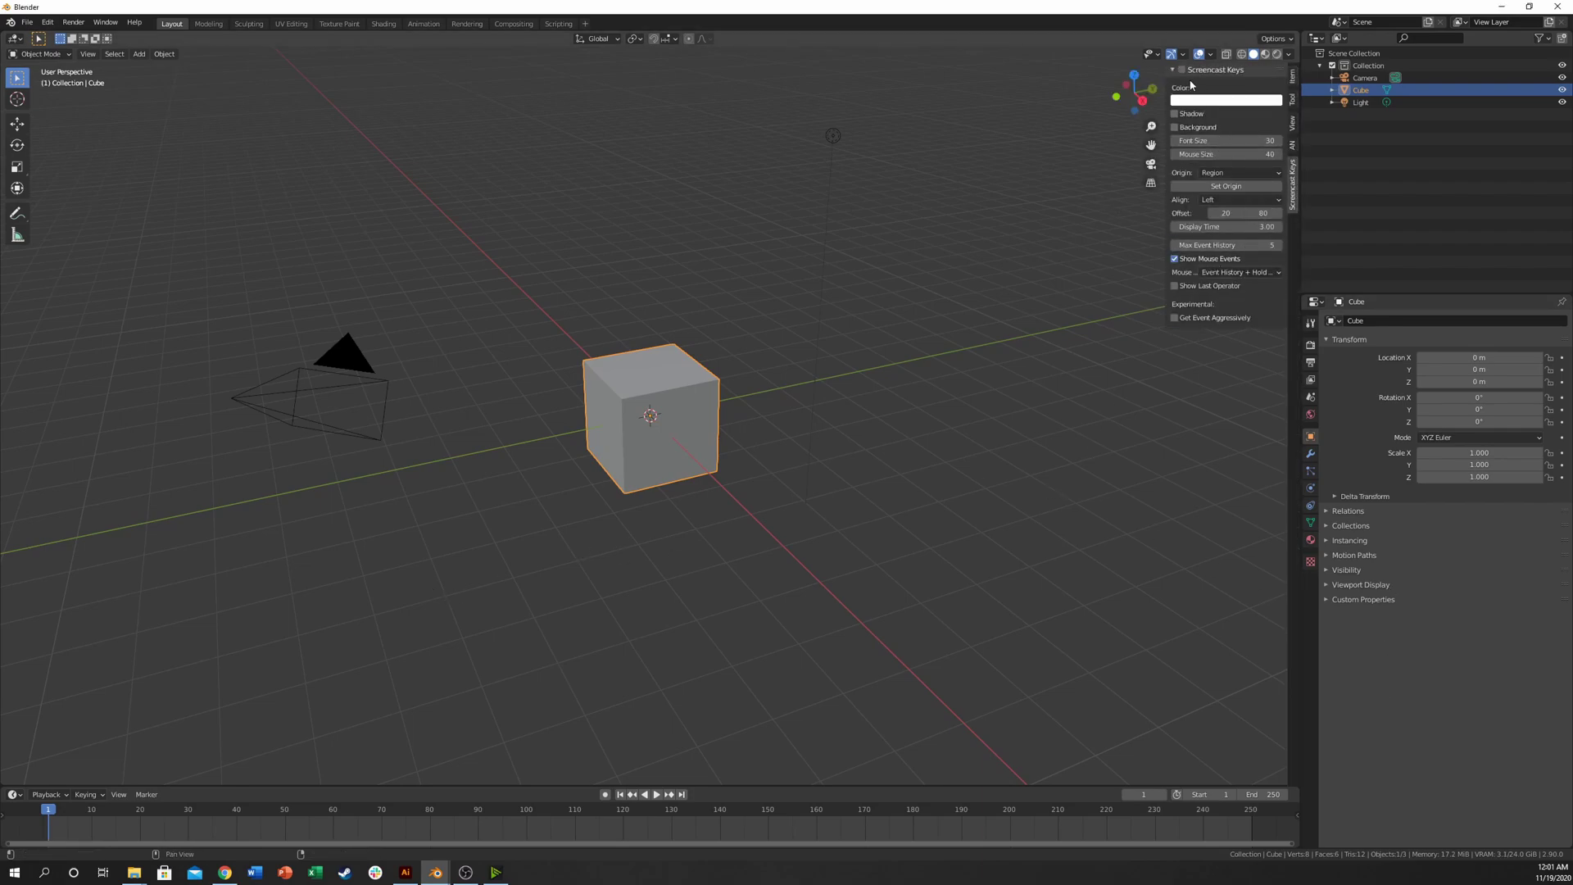
key(n)
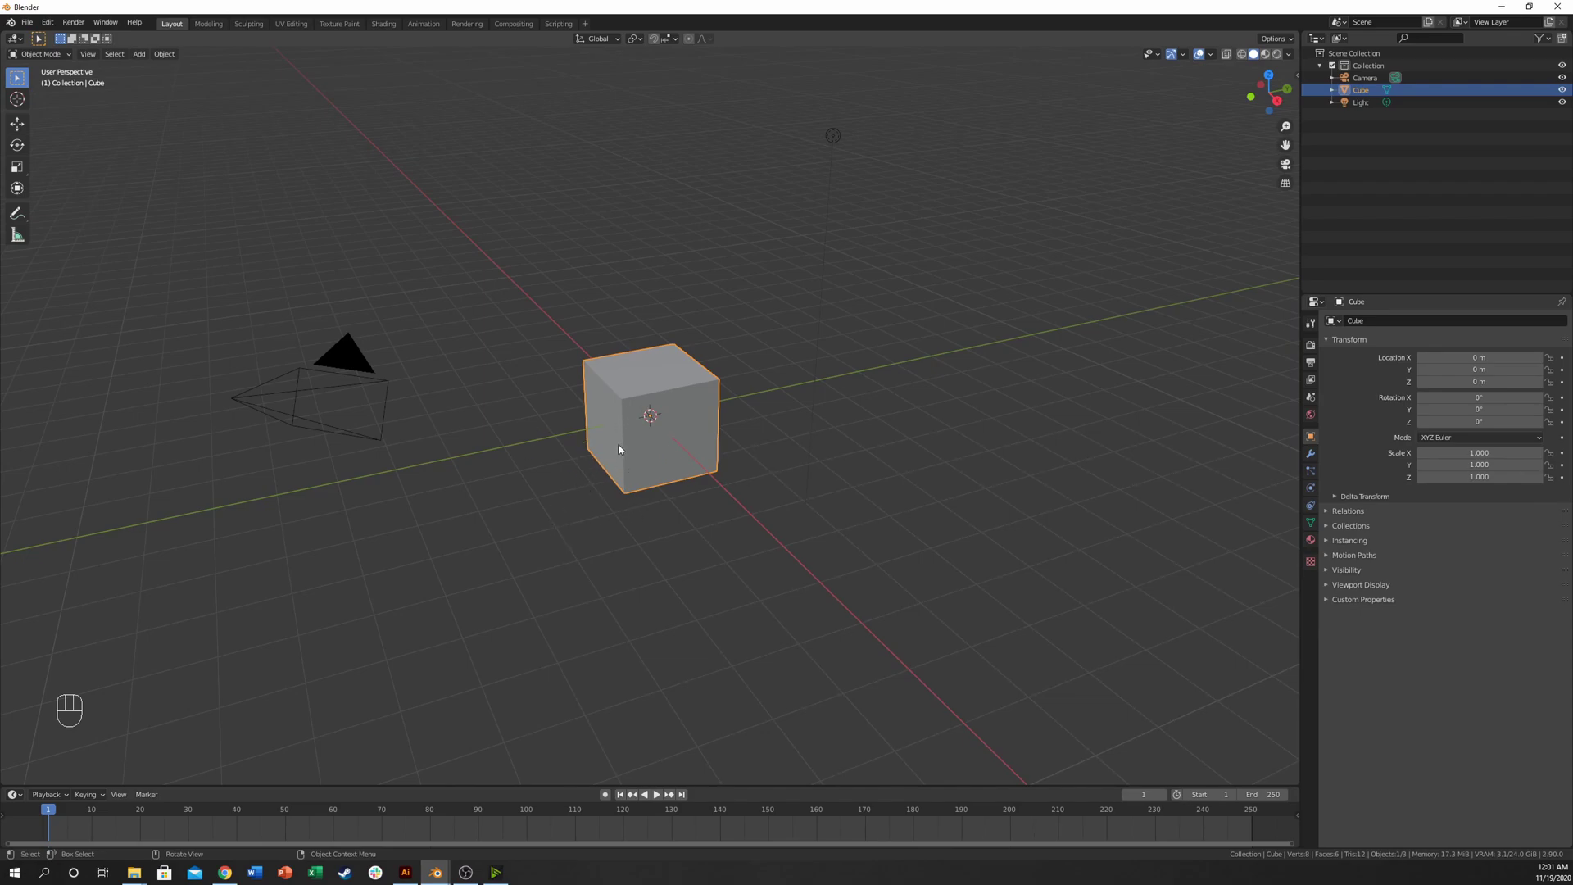
- Subdivide the cube's mesh in Edit Mode with an initial 10 cuts
key(Tab)
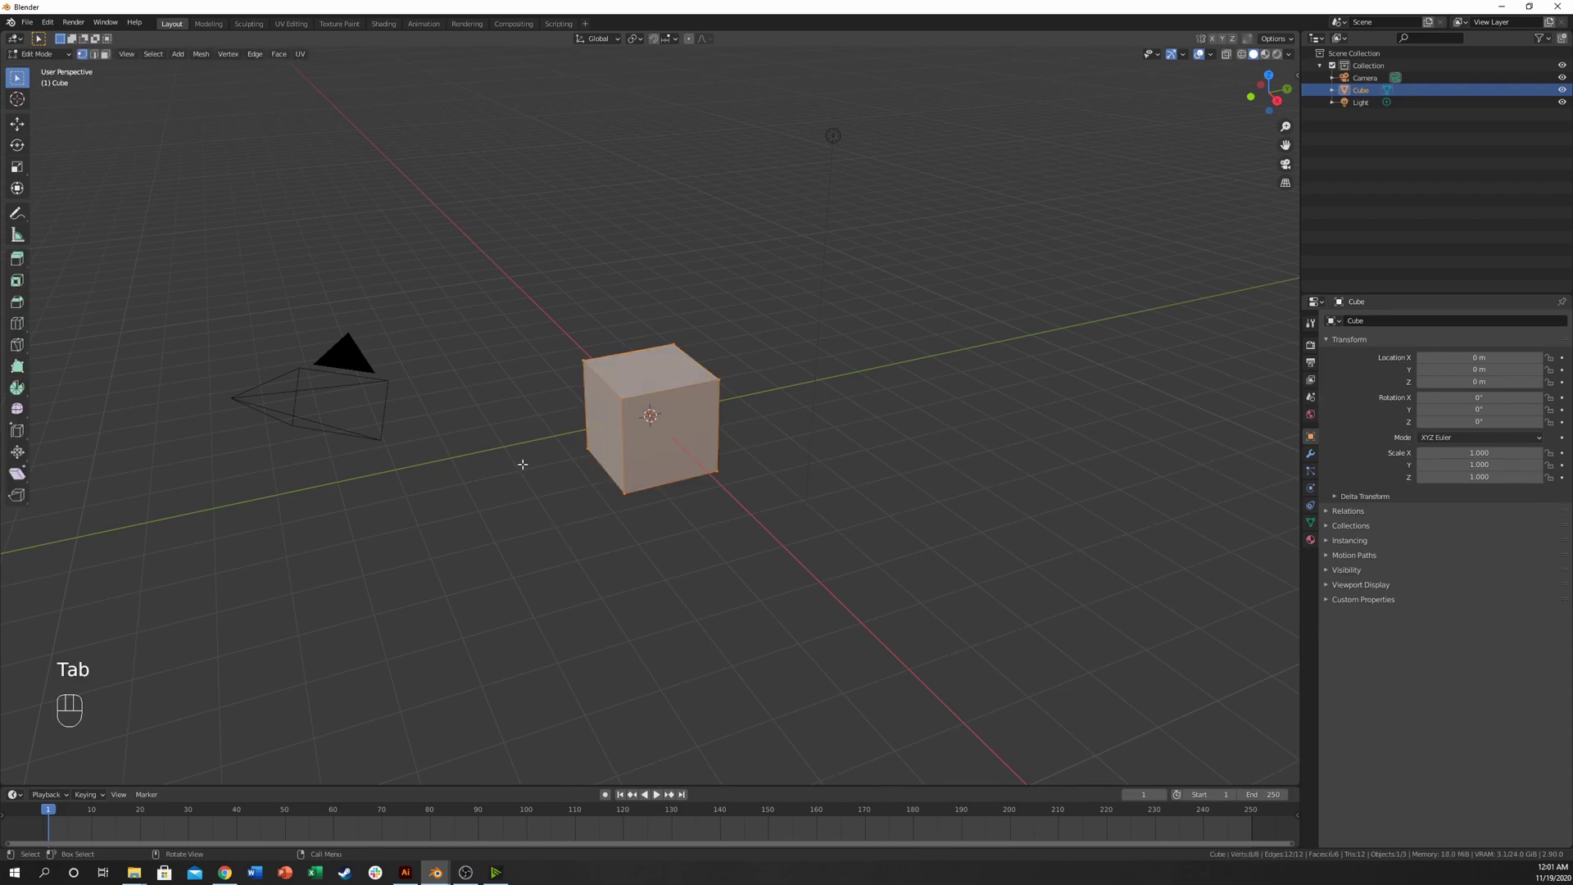
right_click(575, 441)
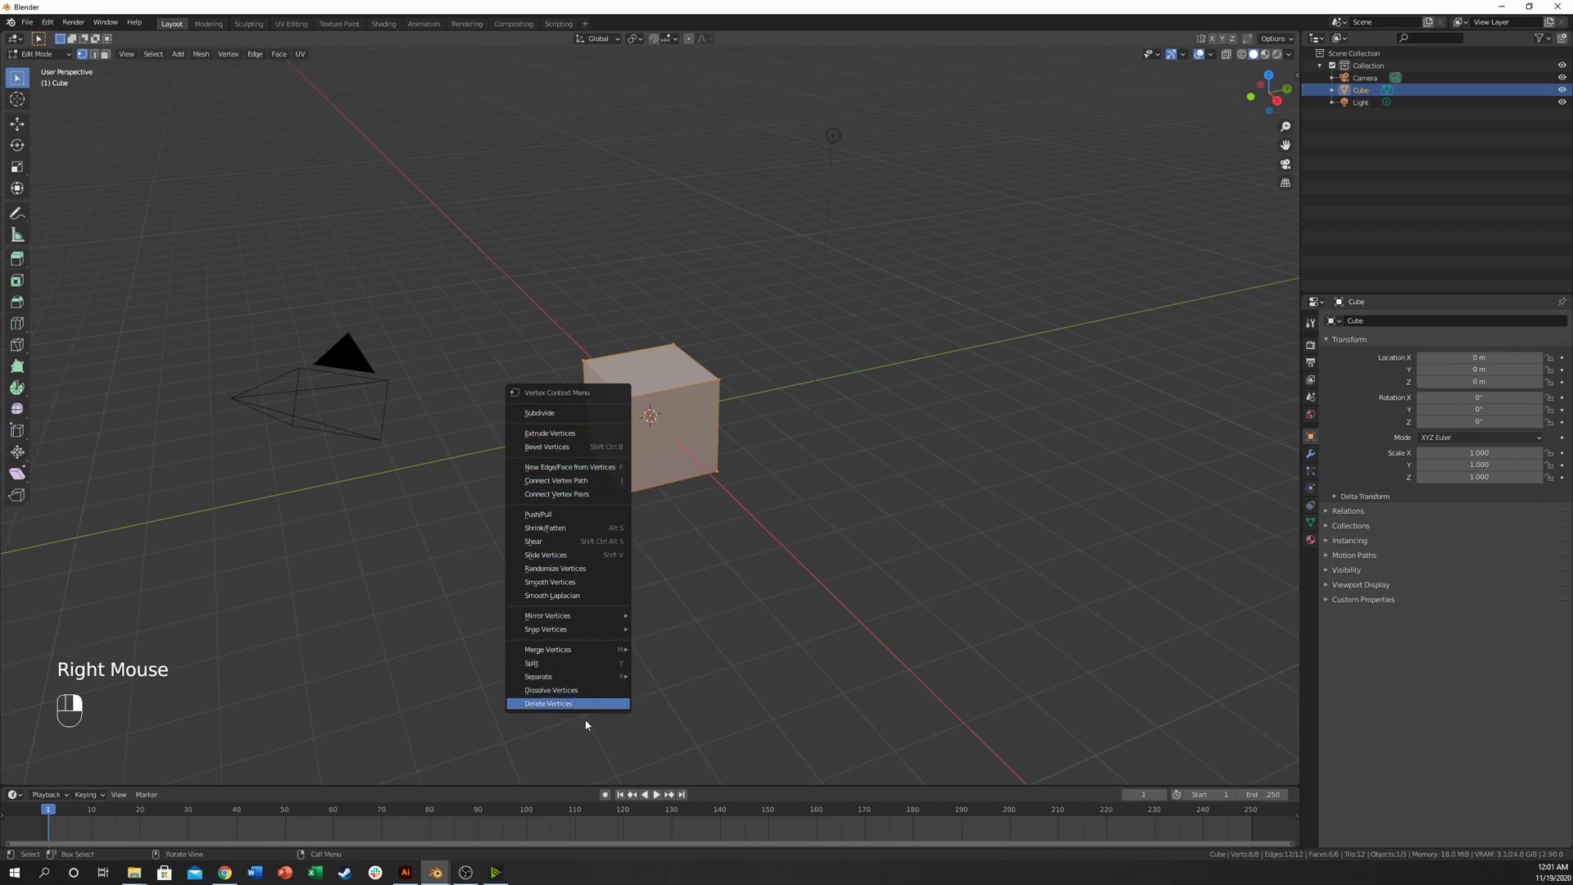
click(564, 412)
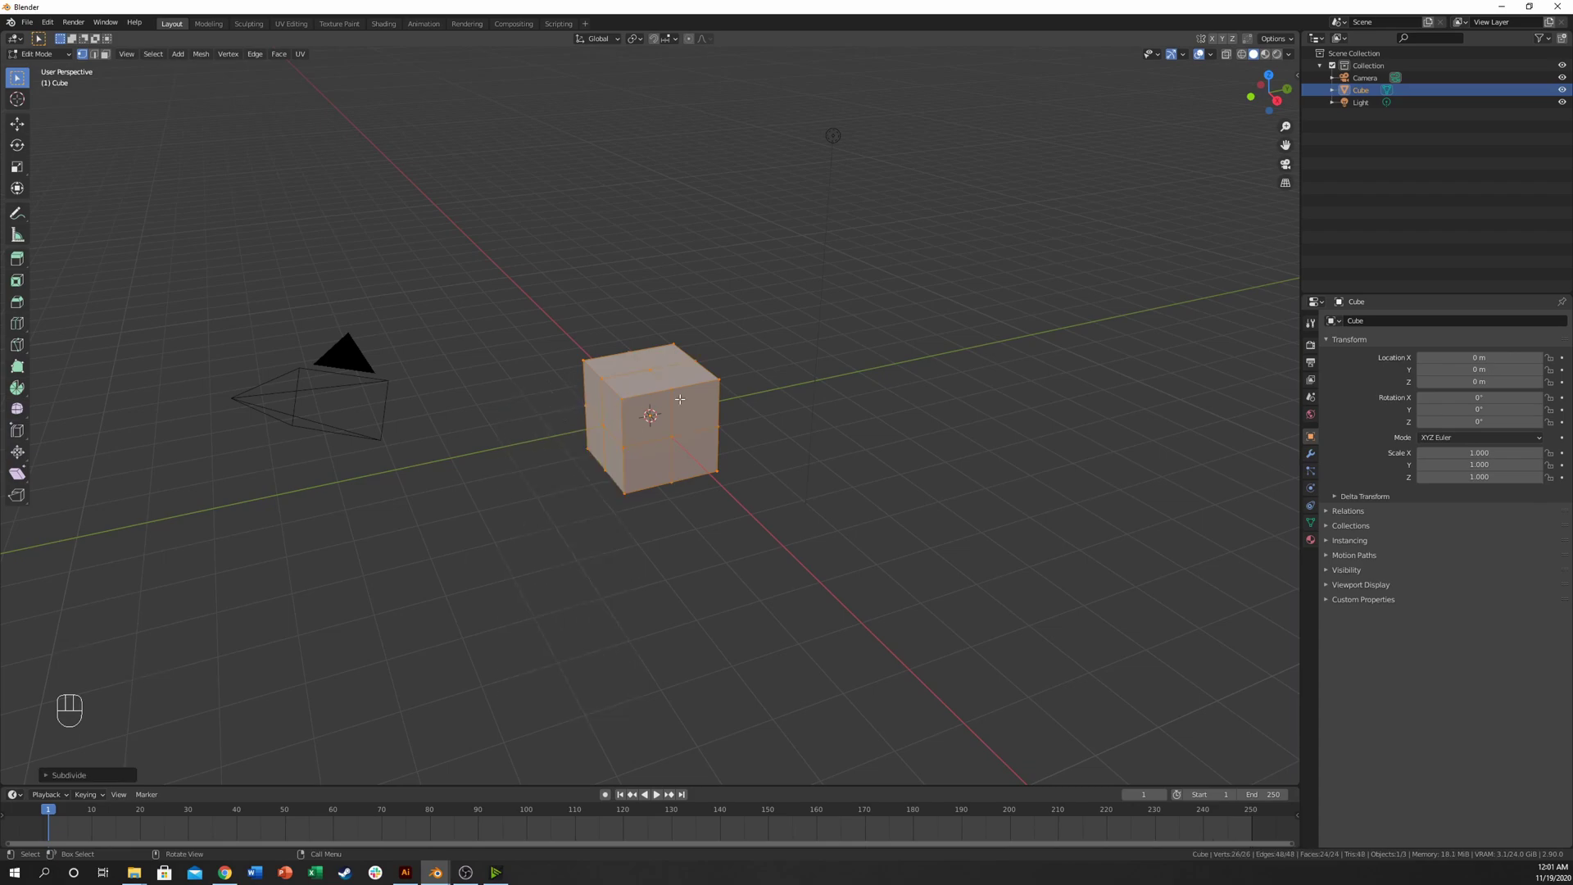
click(64, 775)
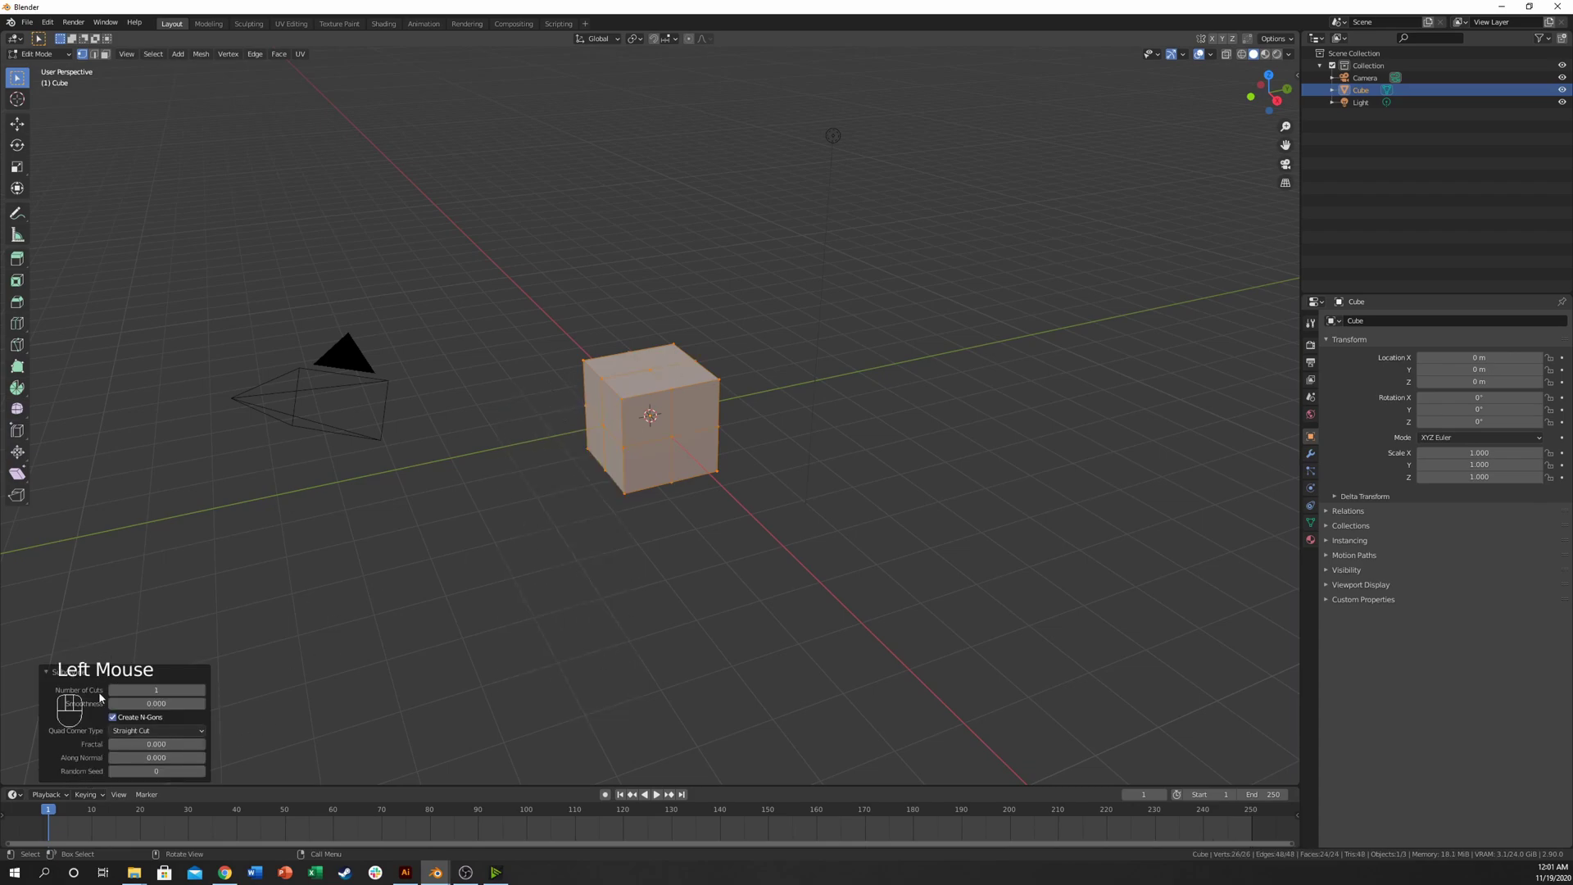
click(188, 692)
text(10)
key(Return)
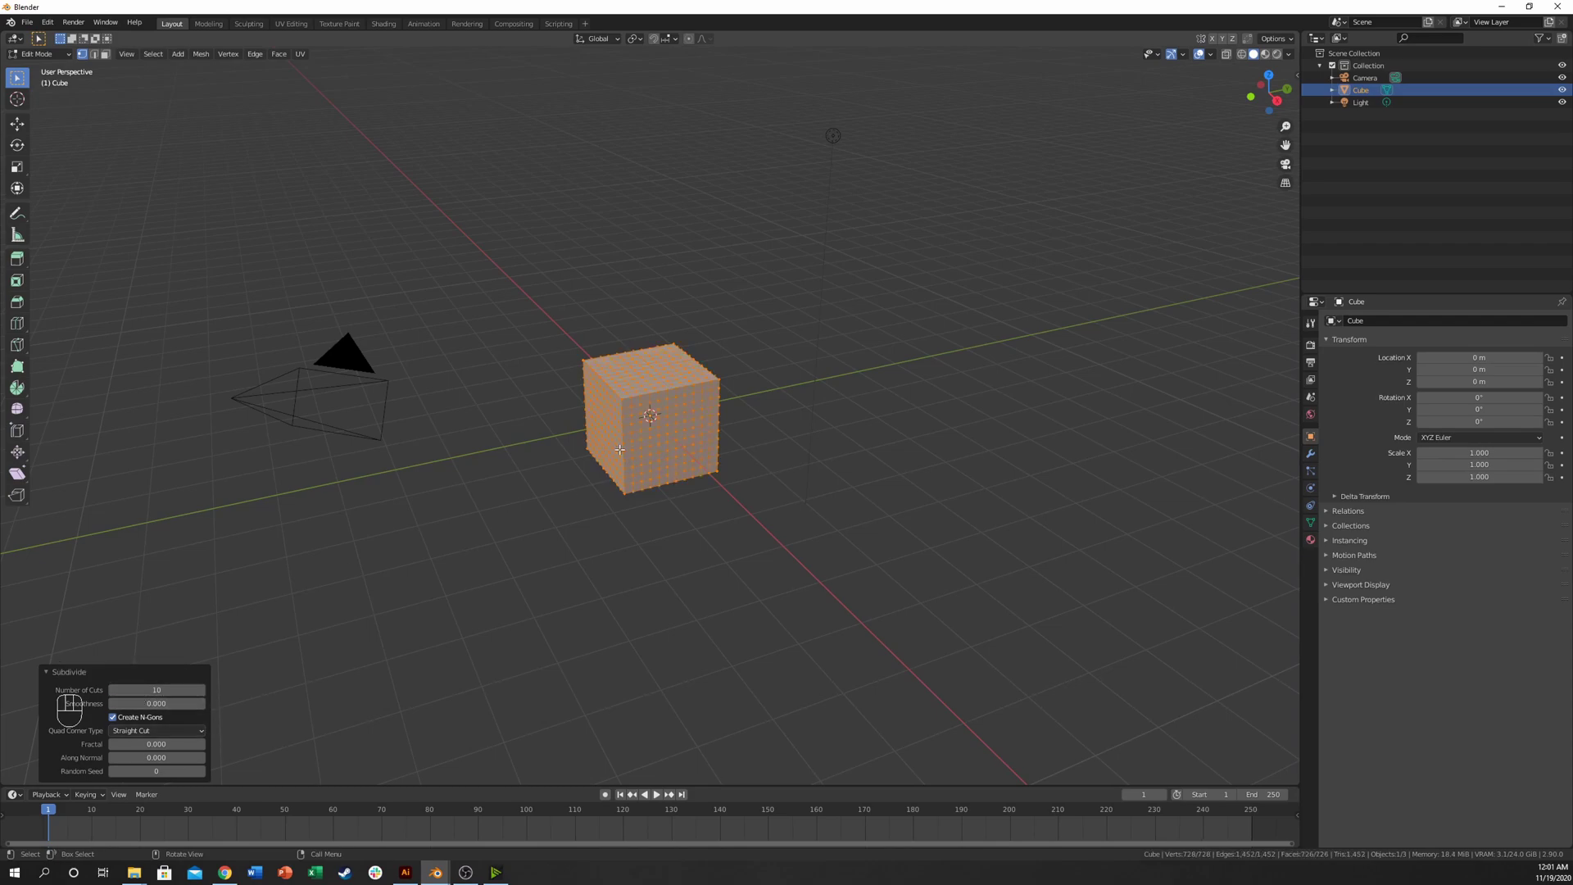
- Raise the subdivision to 20, then 25 cuts, and return to Object Mode
click(155, 689)
text(20)
key(Return)
click(155, 689)
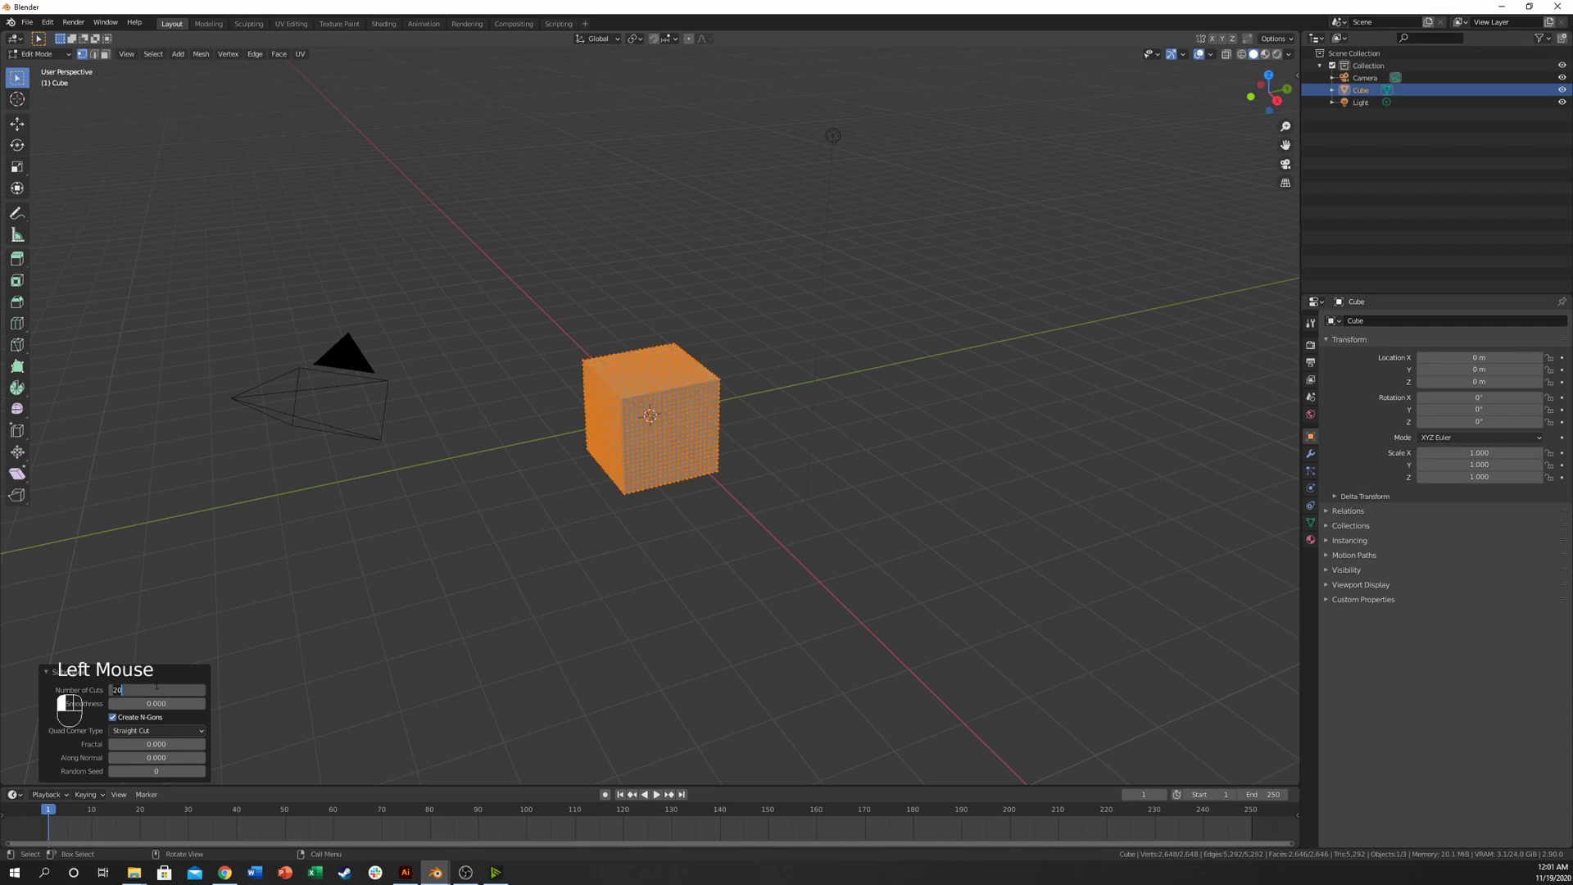
text(250)
key(Return)
scroll(510, 354, up, 6)
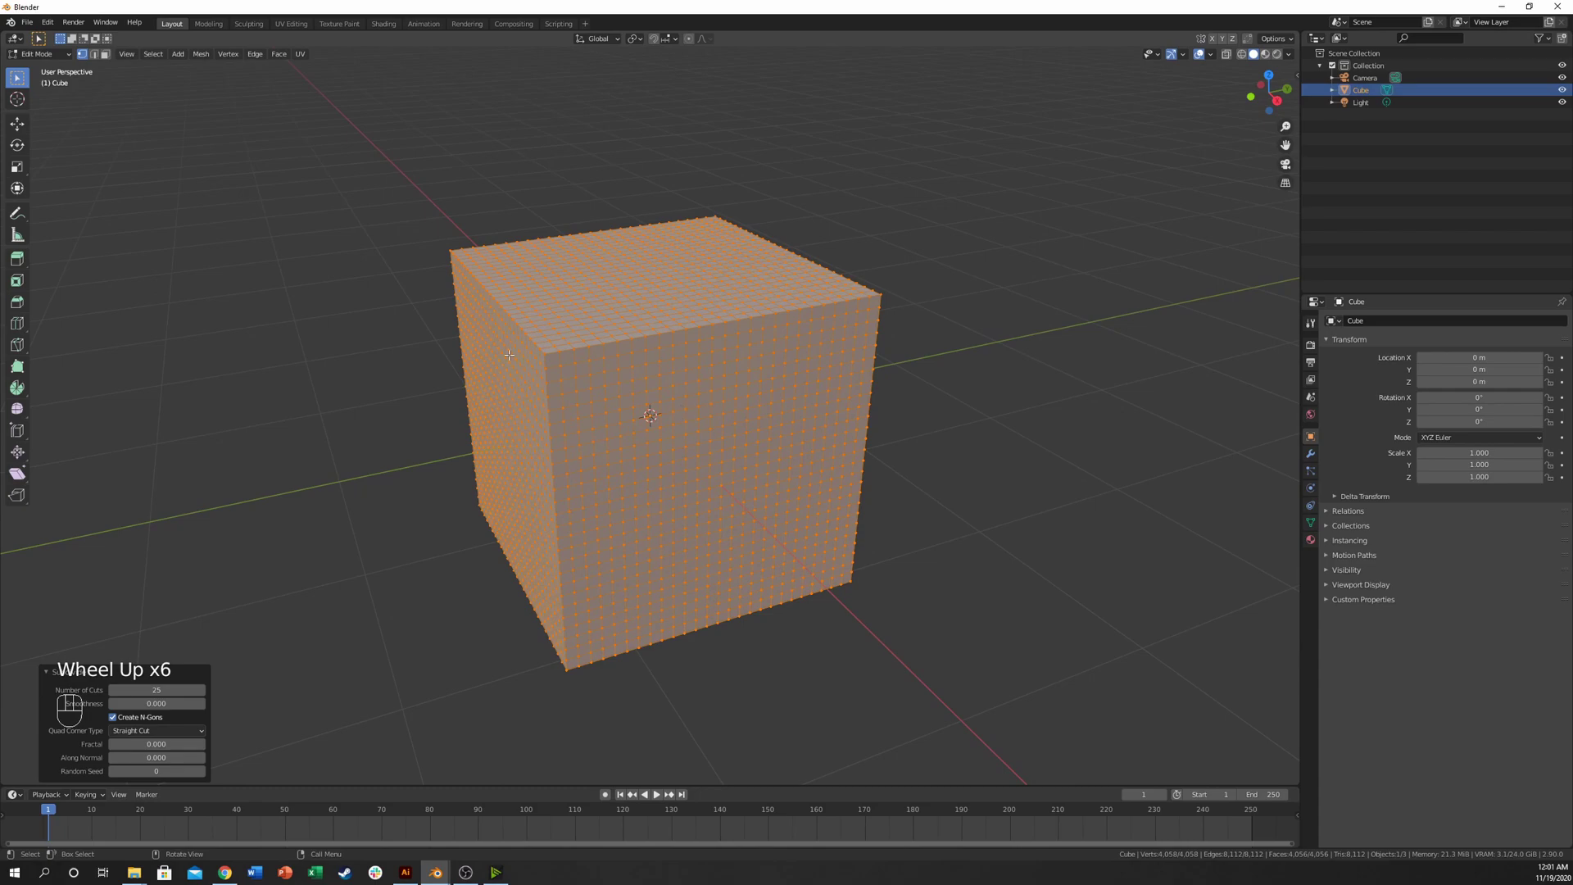
key(Tab)
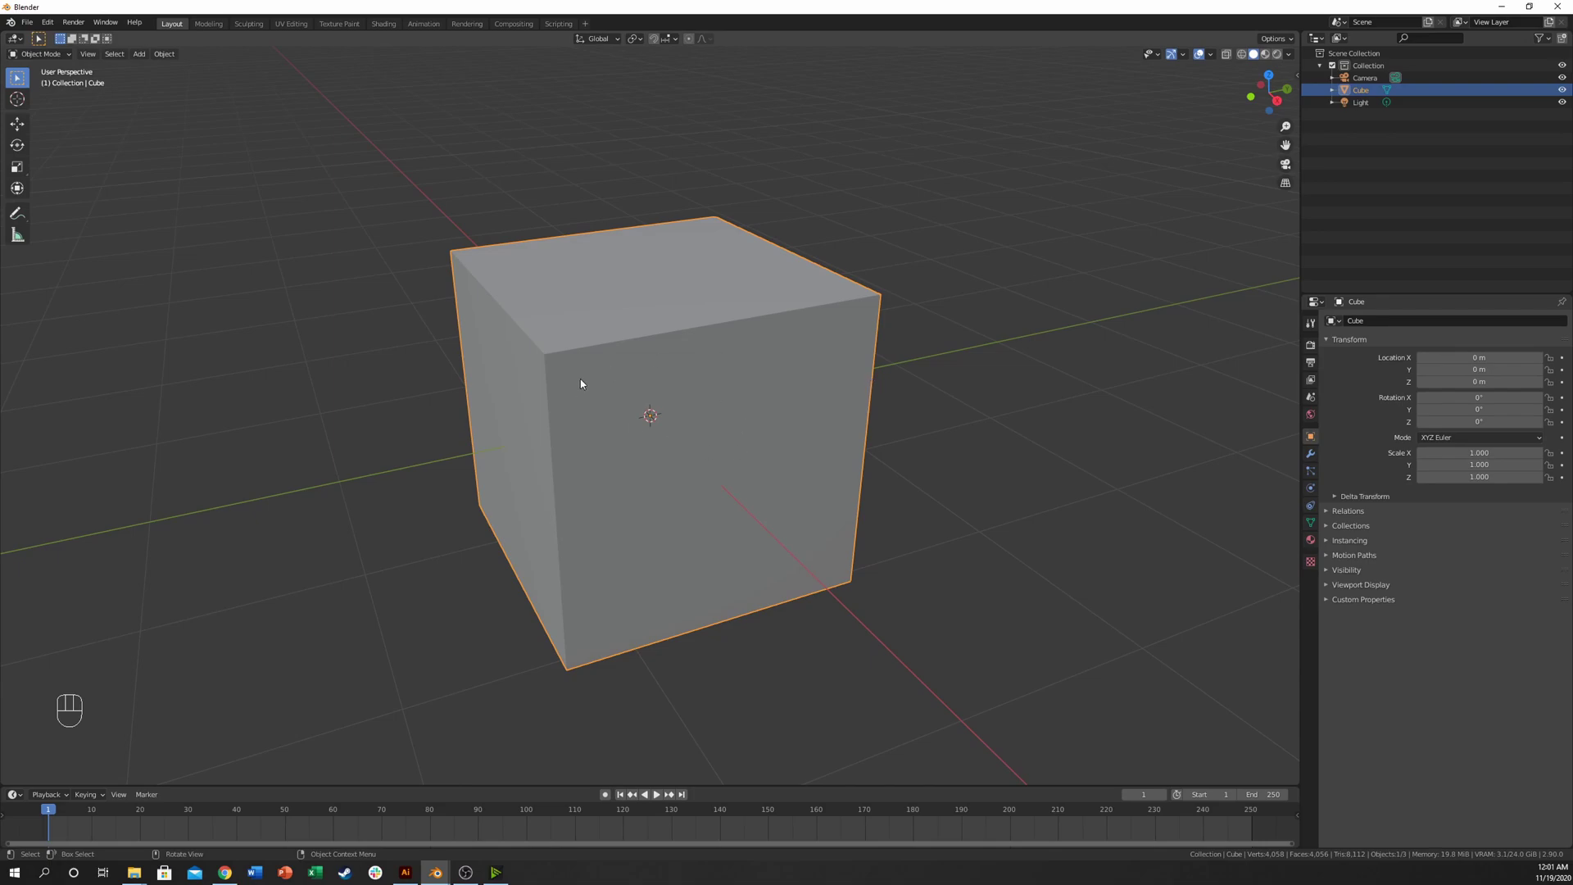
- Run Quick Explode on the cube via F3 search, keeping the Explode style
click(508, 426)
key(F3)
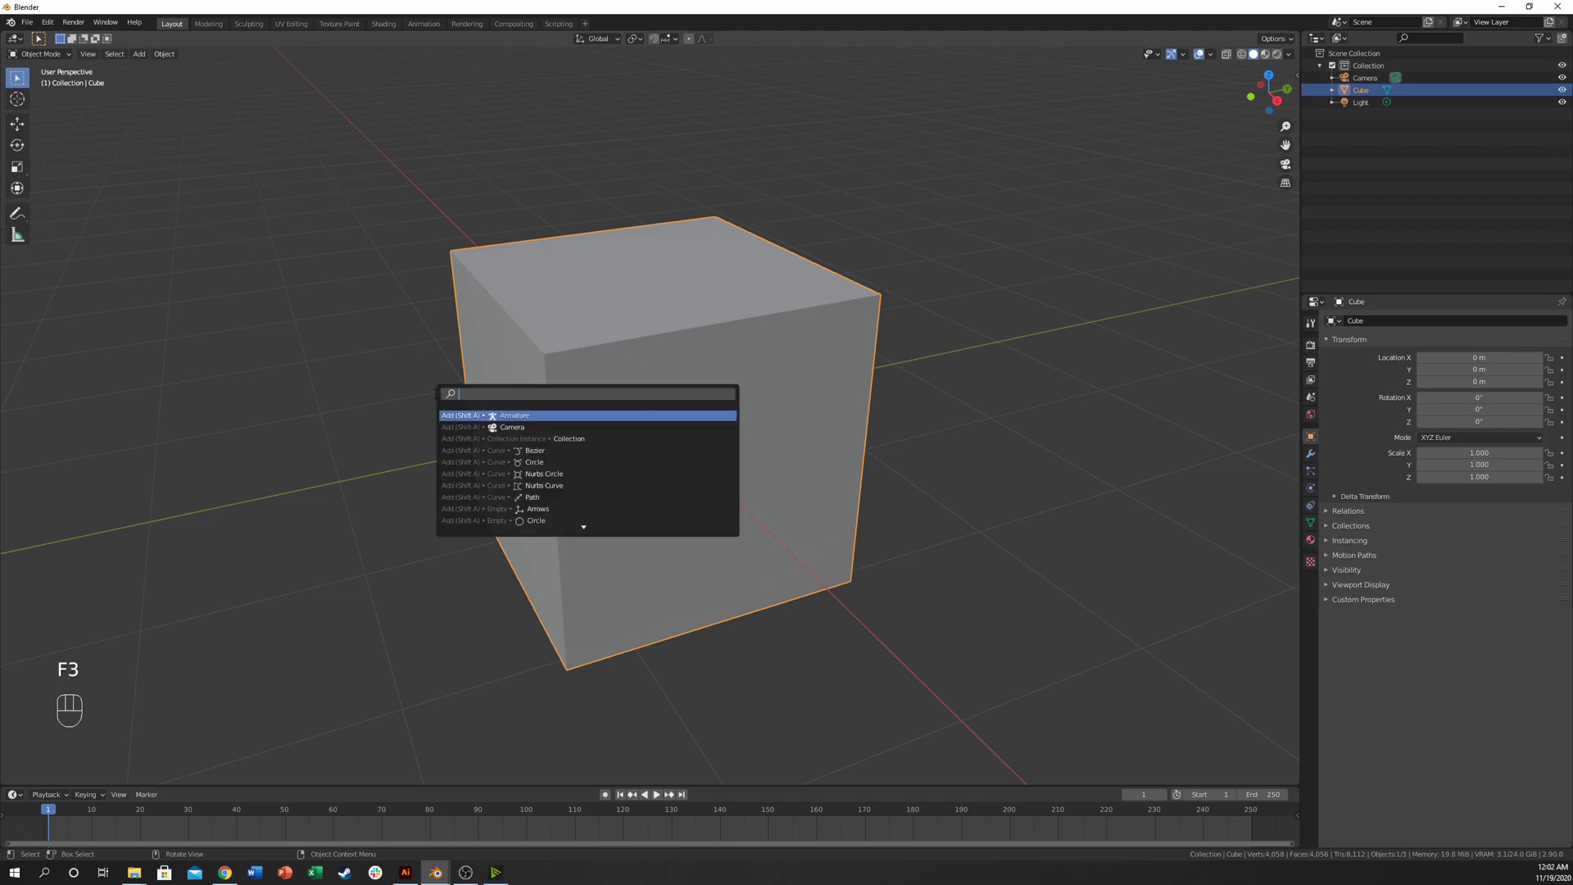
text(quick explode)
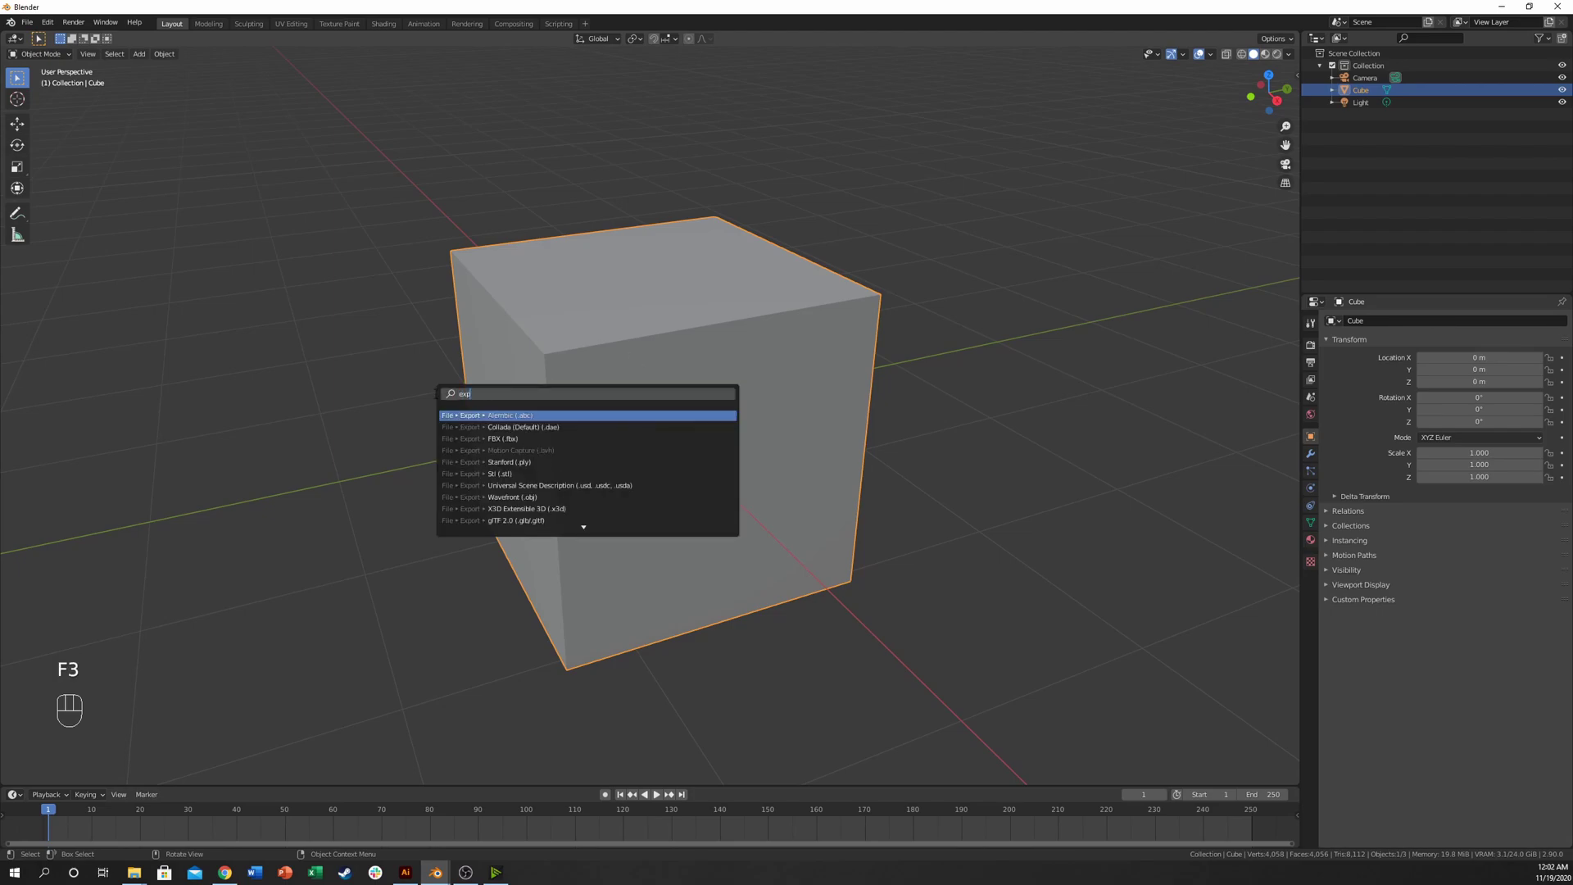
key(Return)
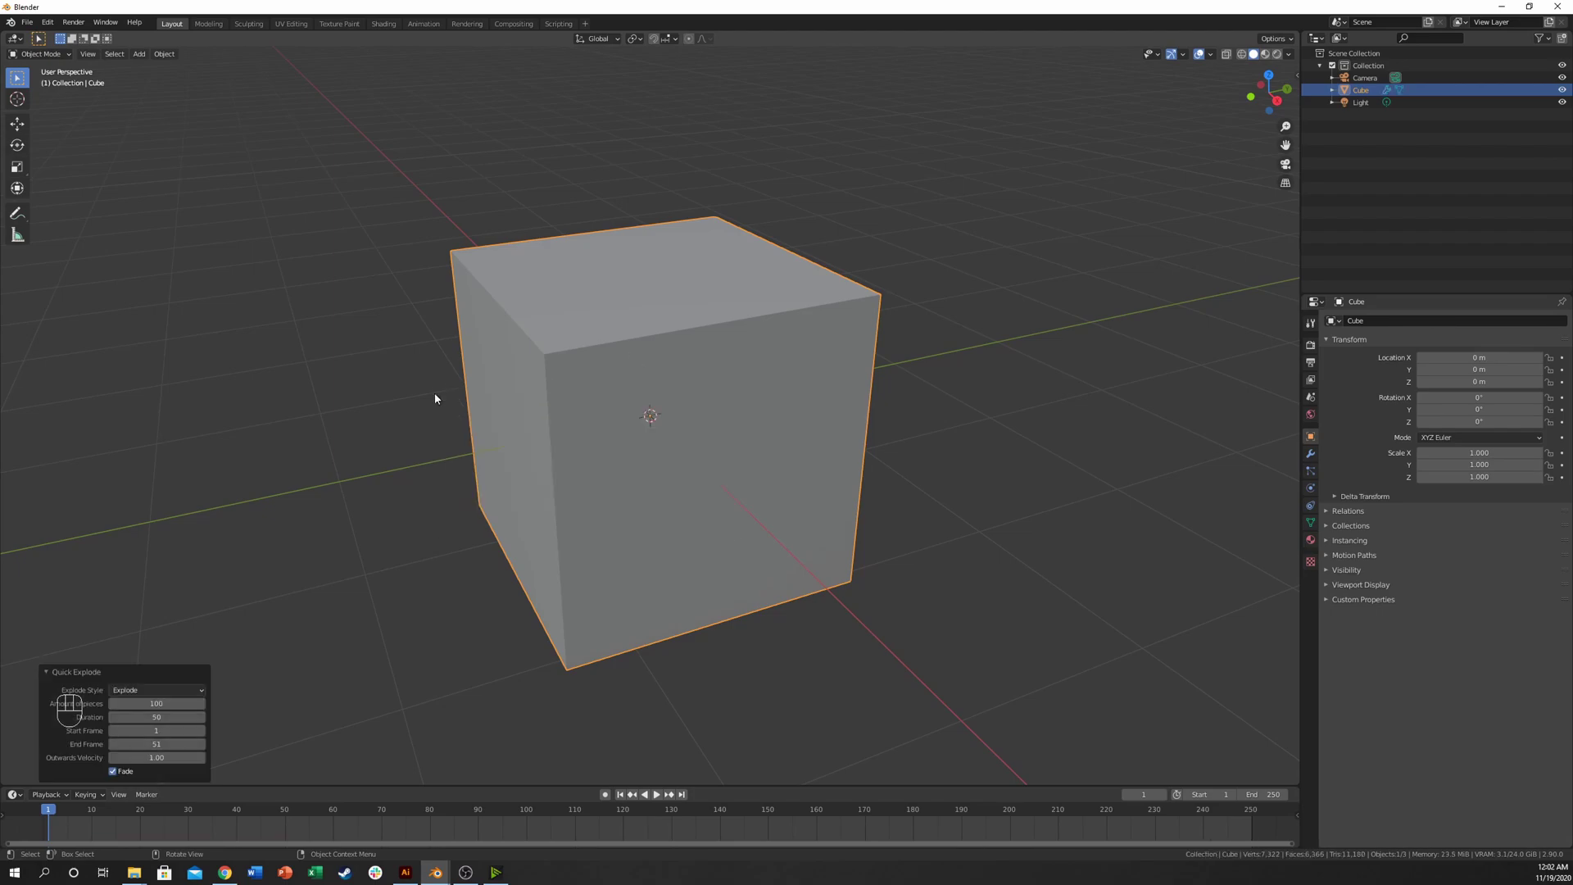
click(161, 693)
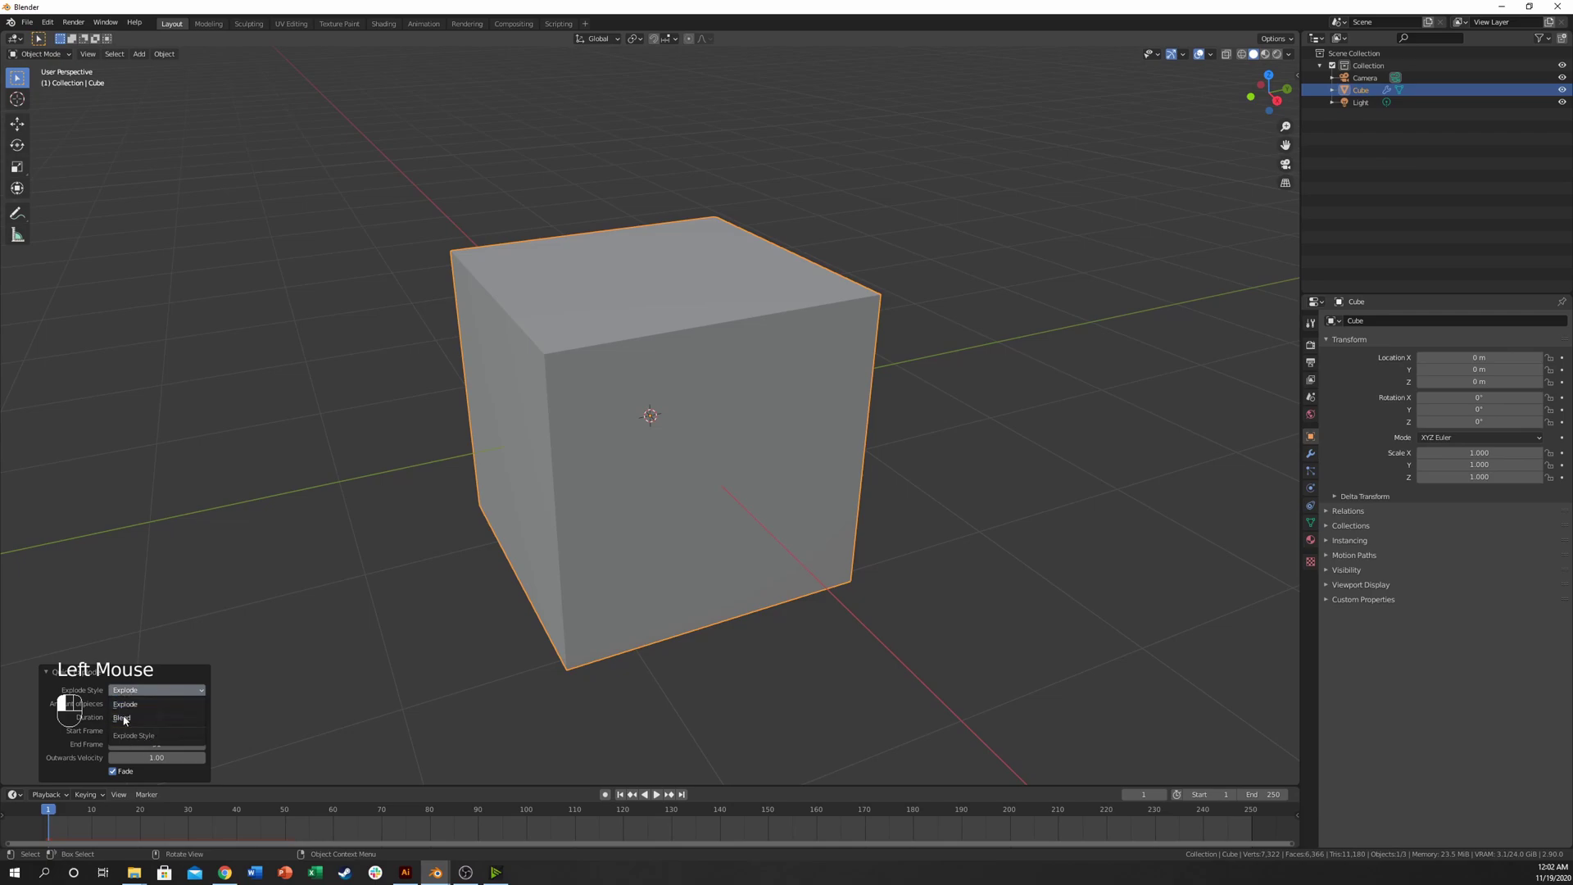
click(79, 774)
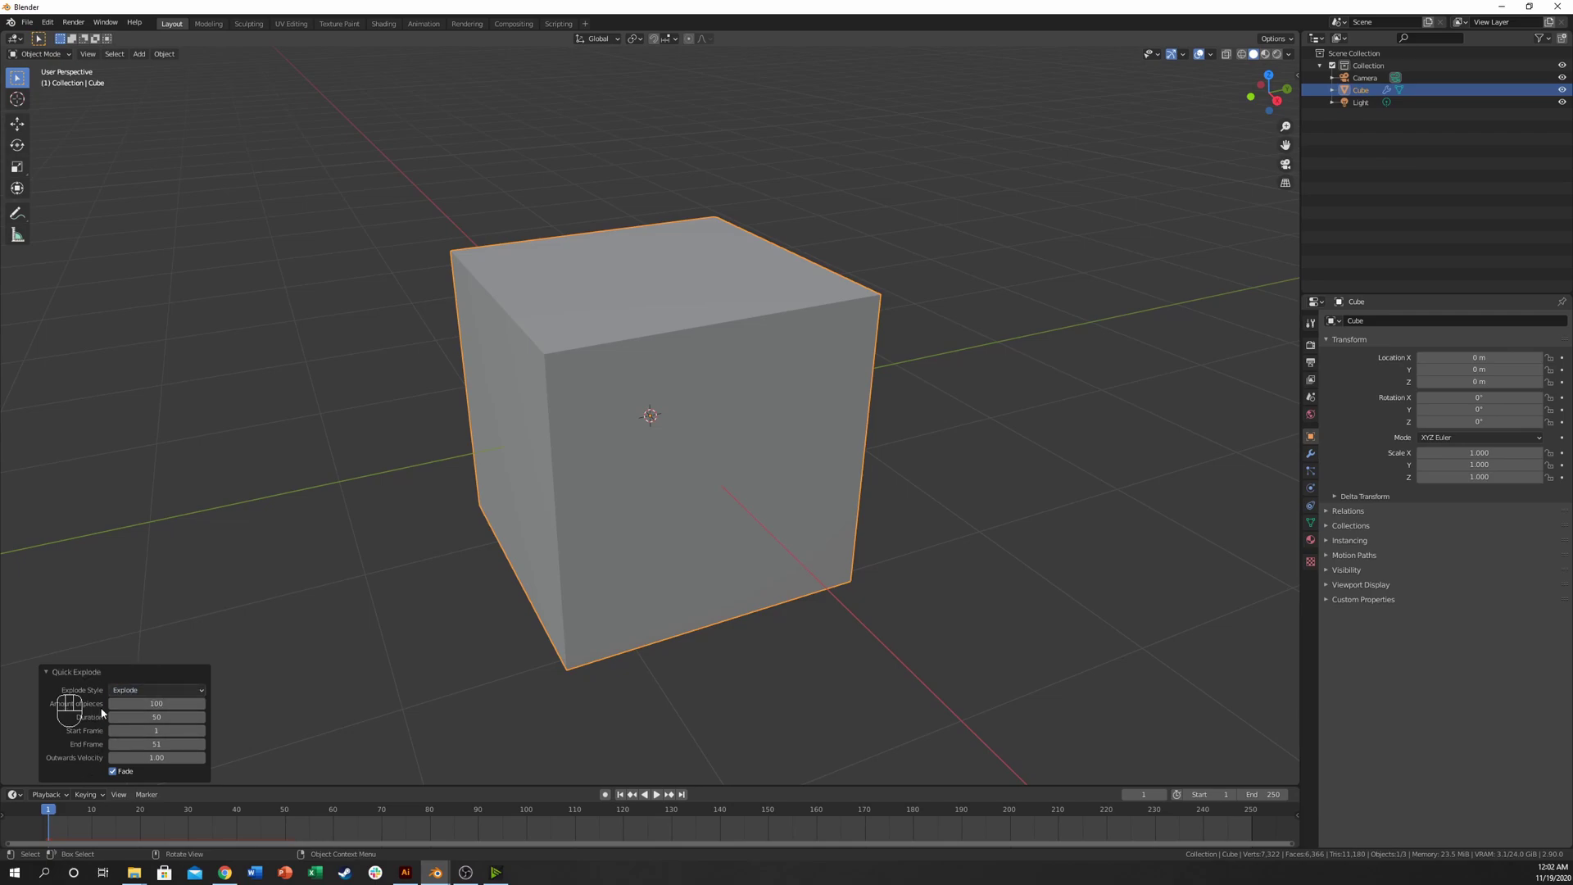
- Set 100 pieces, a 250-frame duration and end frame 250
click(157, 703)
click(157, 717)
key(Home)
text(2)
key(Return)
drag(159, 745, 169, 741)
- Deselect the cube, play and zoom out to watch the fragments fly, then rewind to frame 1
click(1140, 471)
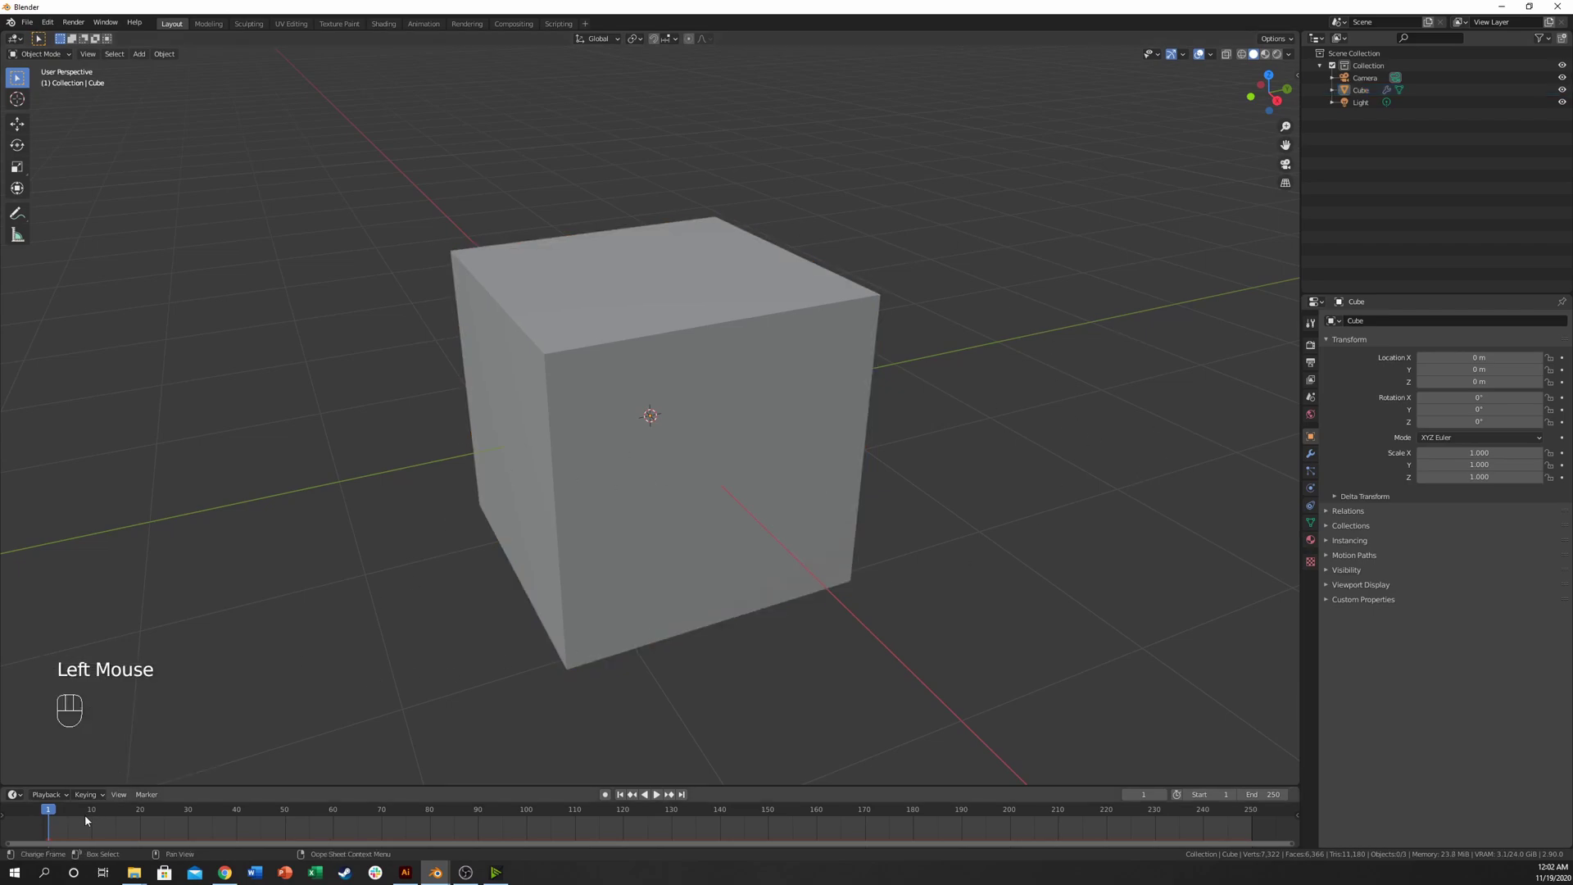
key(space)
key(space)
middle_drag(431, 565, 513, 543)
scroll(499, 536, down, 2)
scroll(650, 605, down, 3)
key(space)
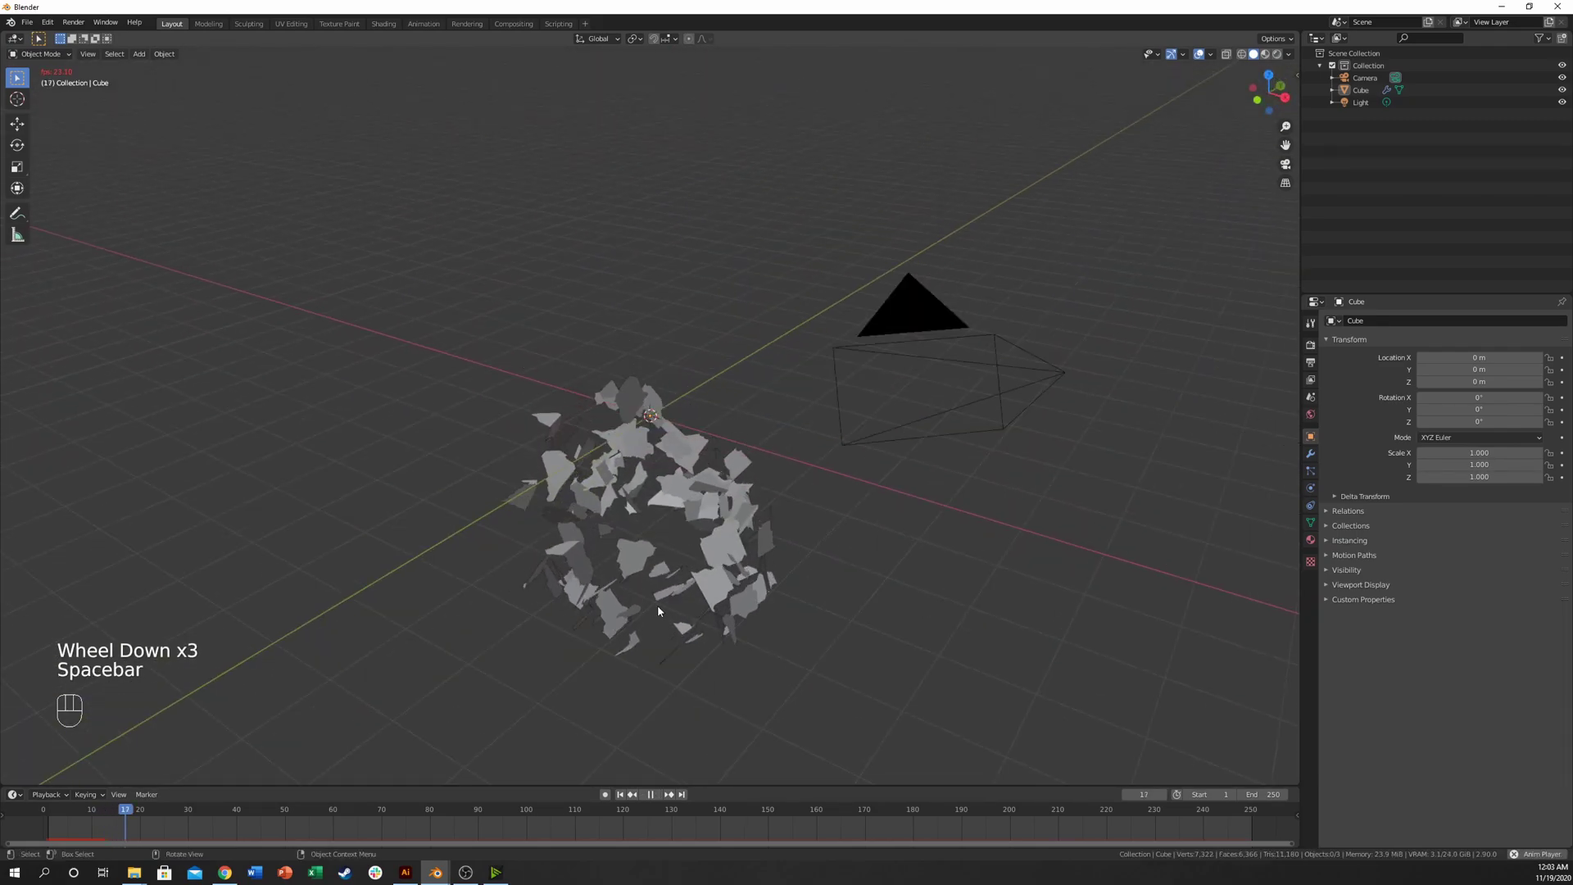
key(space)
drag(156, 805, 48, 806)
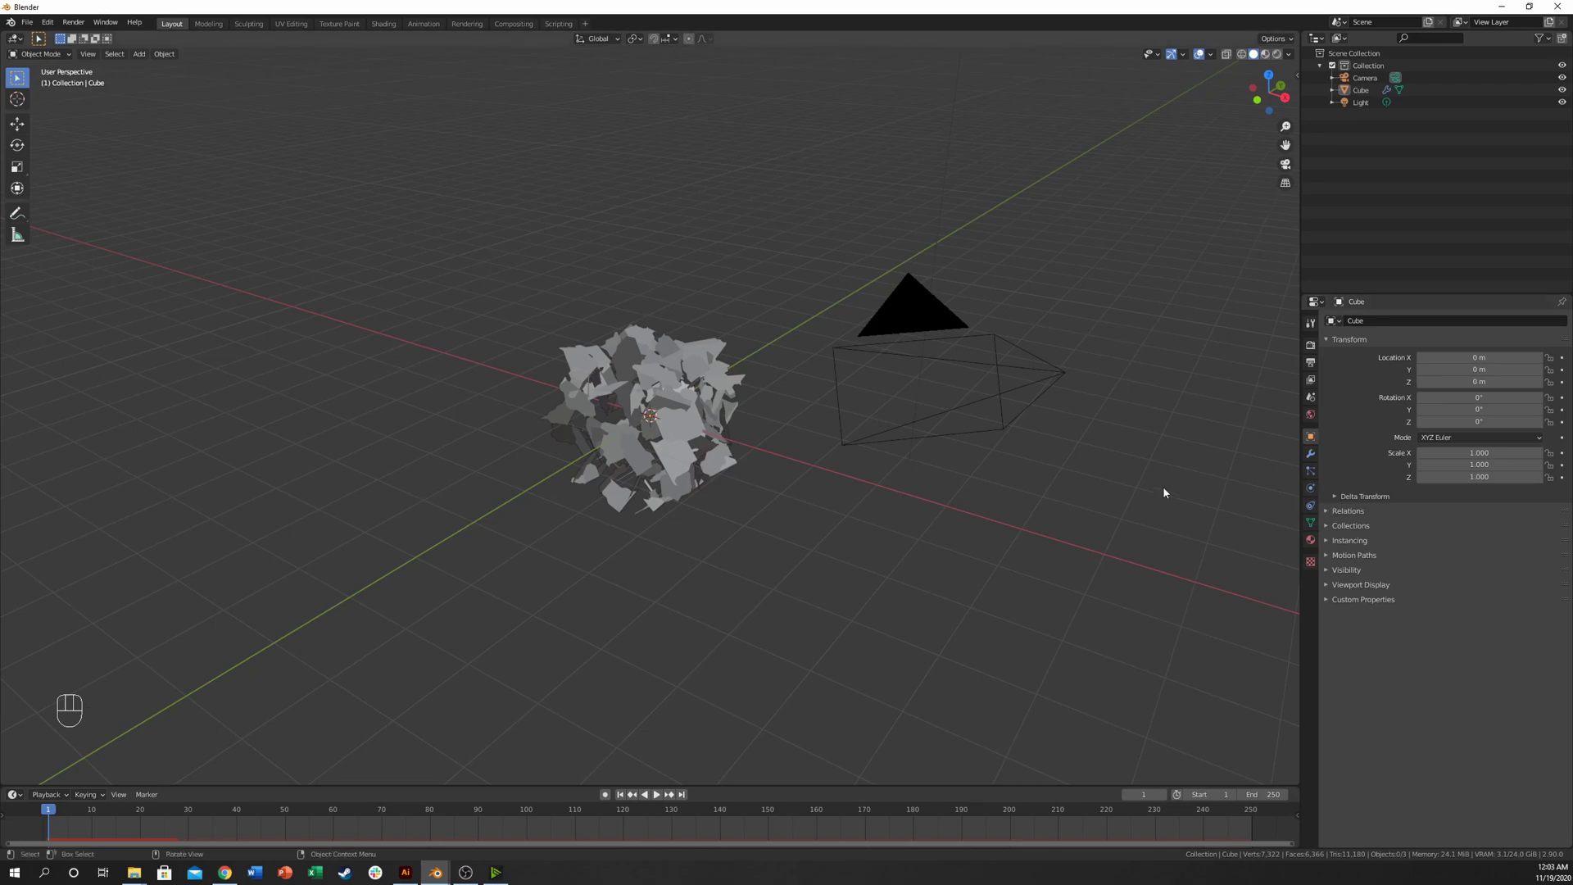
- Set the particle emission Number to 1000 and preview the explosion
click(1310, 471)
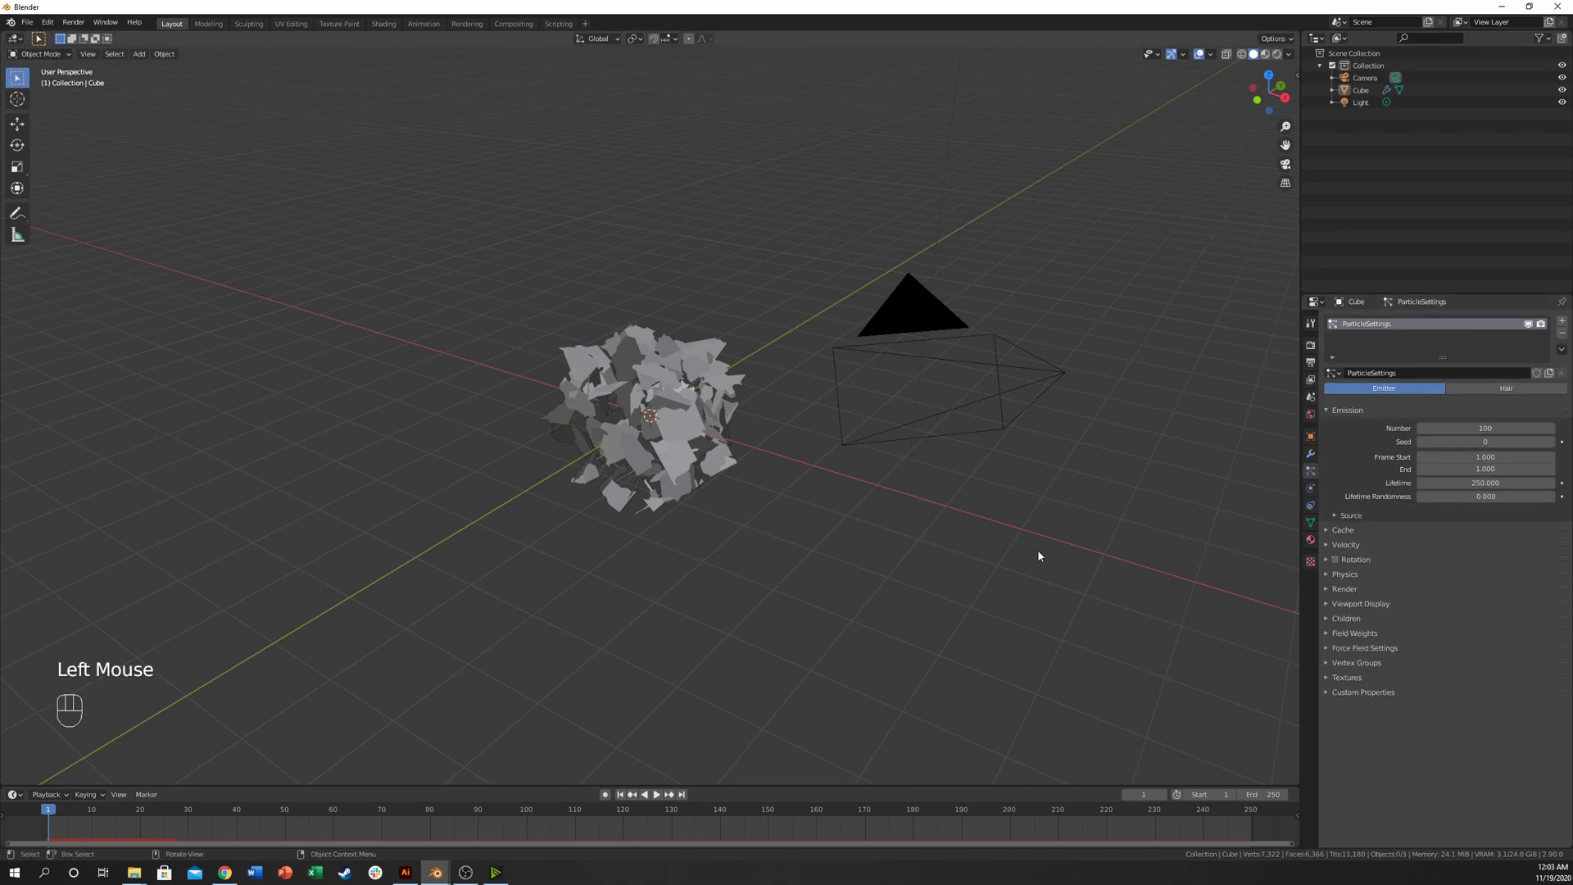
drag(1457, 429, 1474, 428)
double_click(1467, 428)
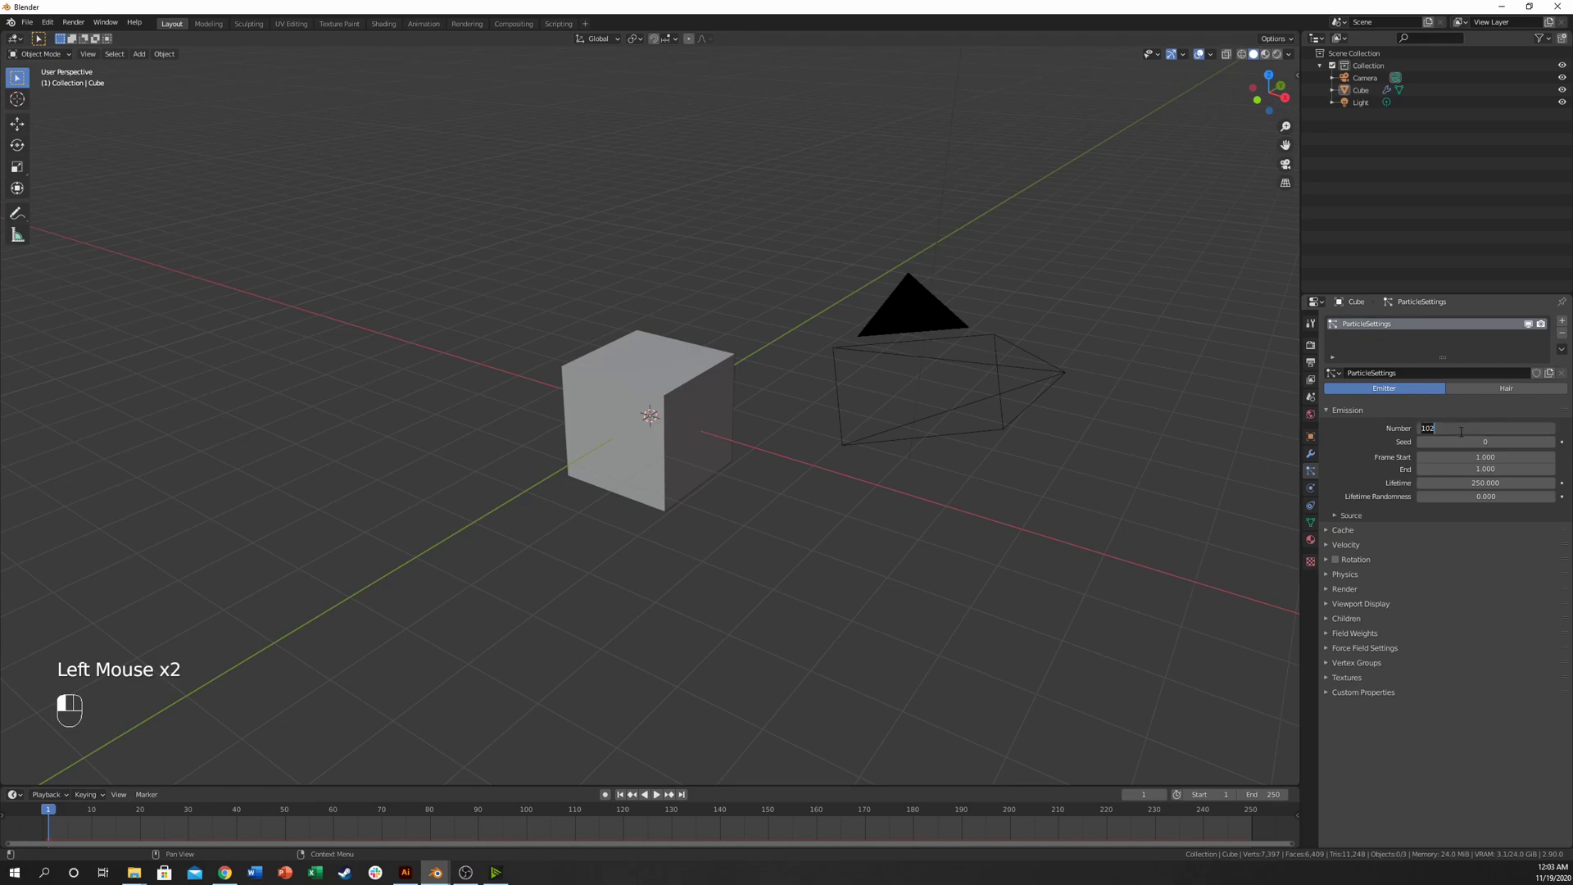
text(1000)
key(Return)
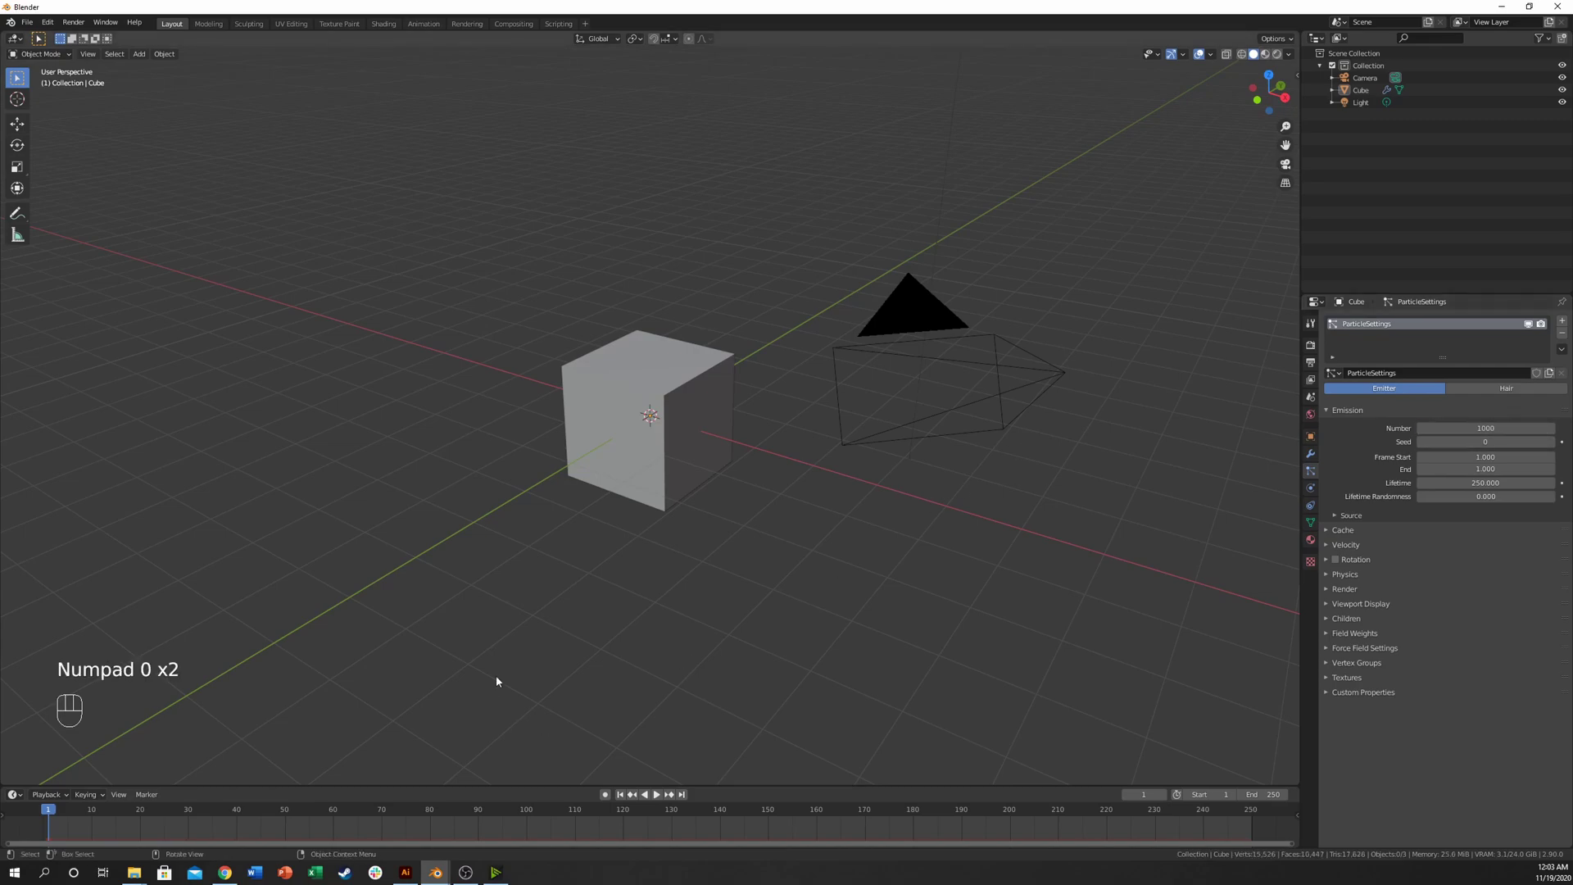
key(space)
key(space)
middle_drag(536, 631, 1269, 473)
scroll(1269, 472, up, 4)
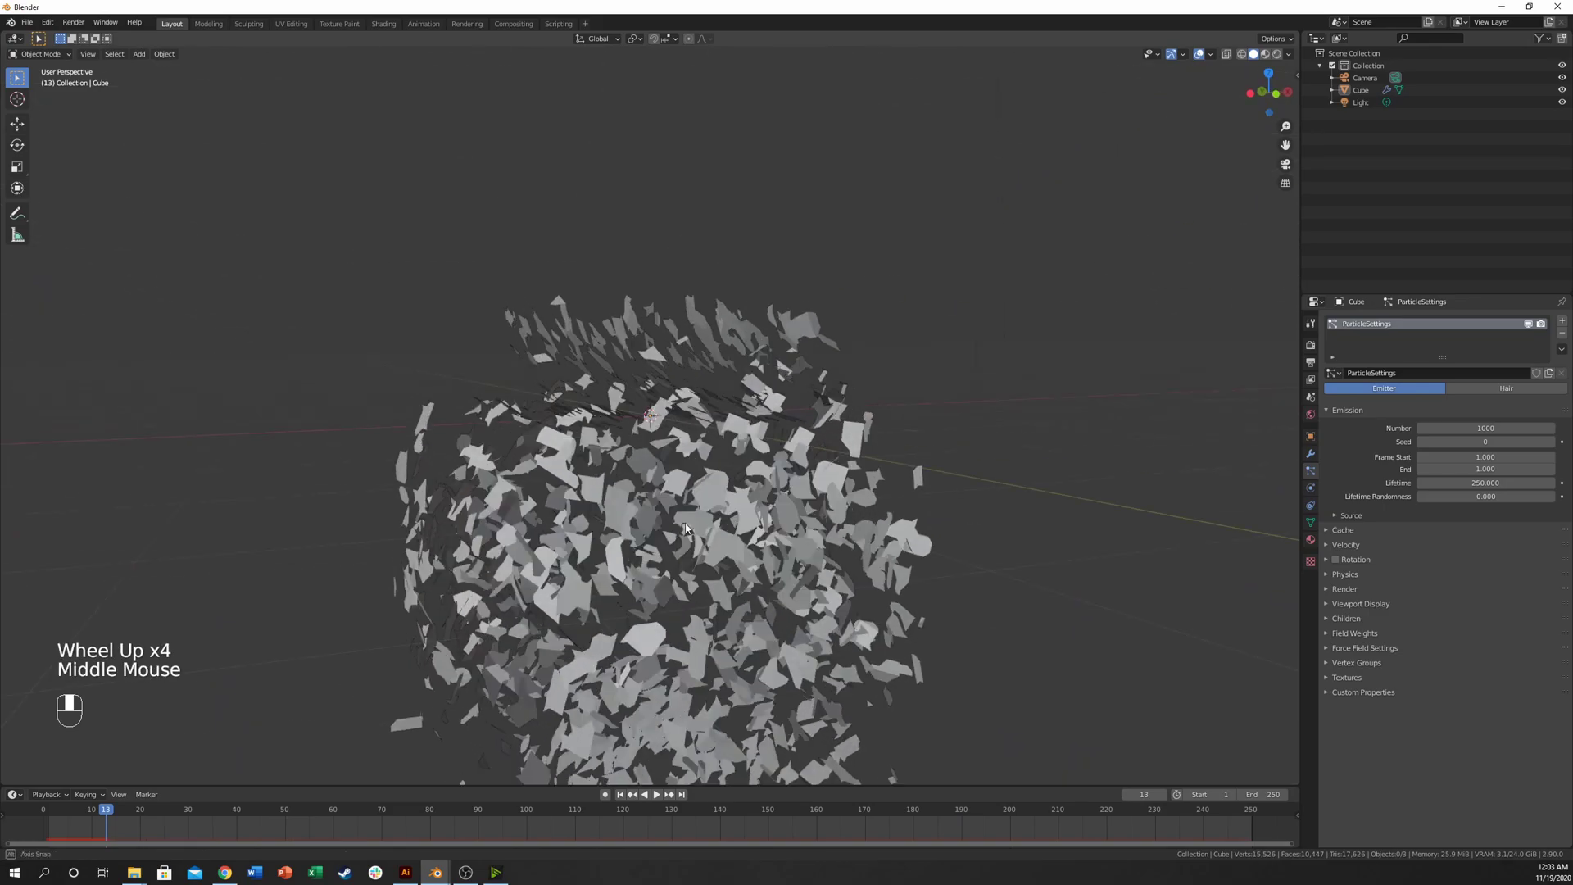
- Increase the emission Number to 10000, replay the burst, and return to frame 1
click(1475, 429)
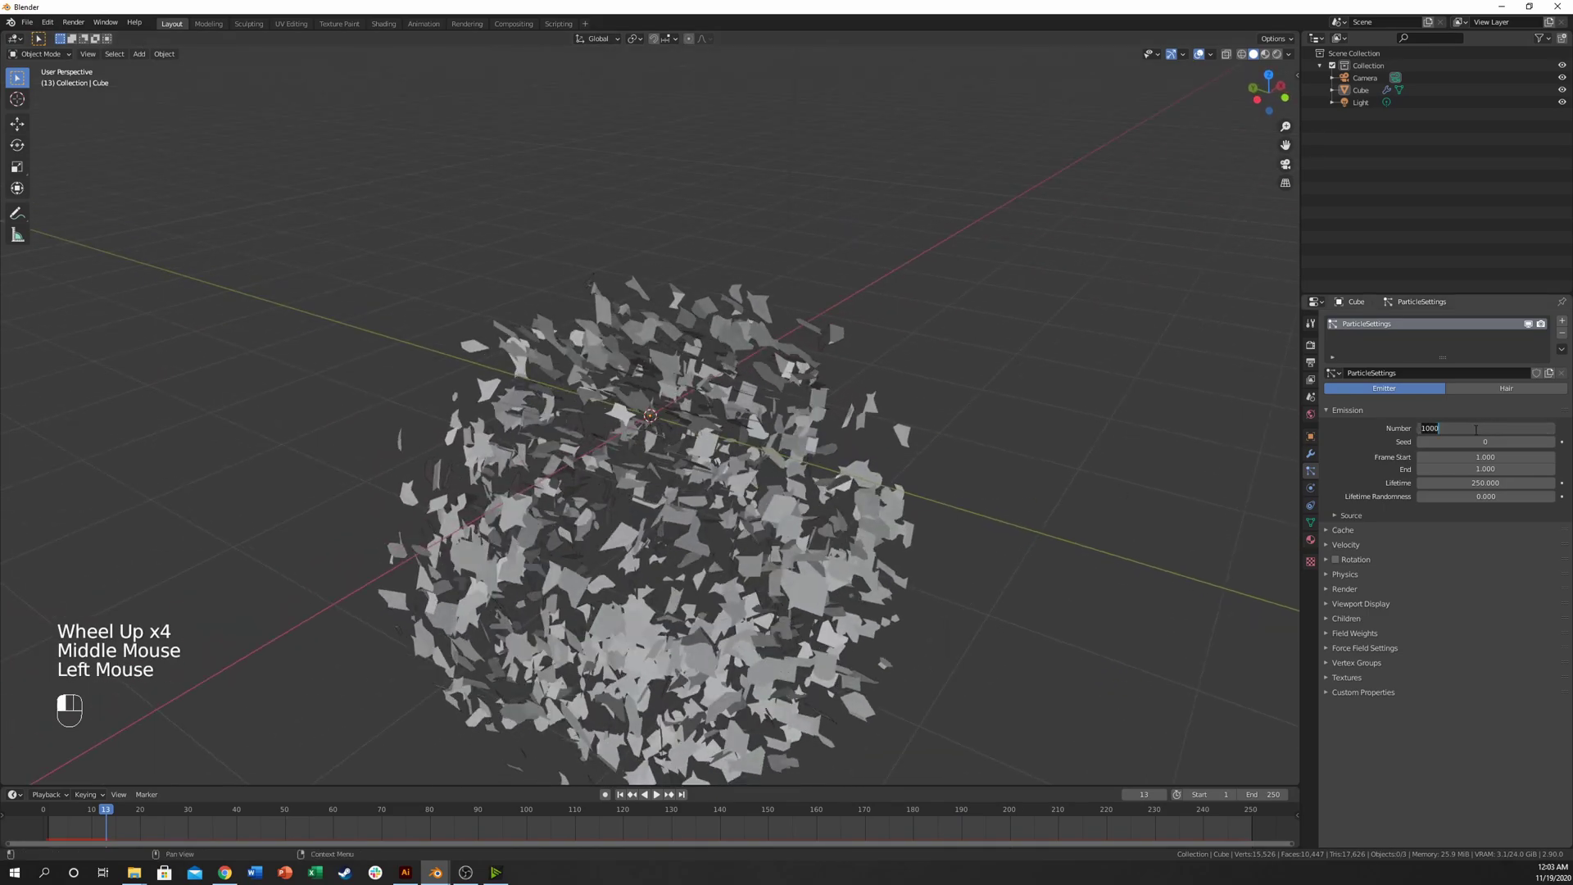
text(0)
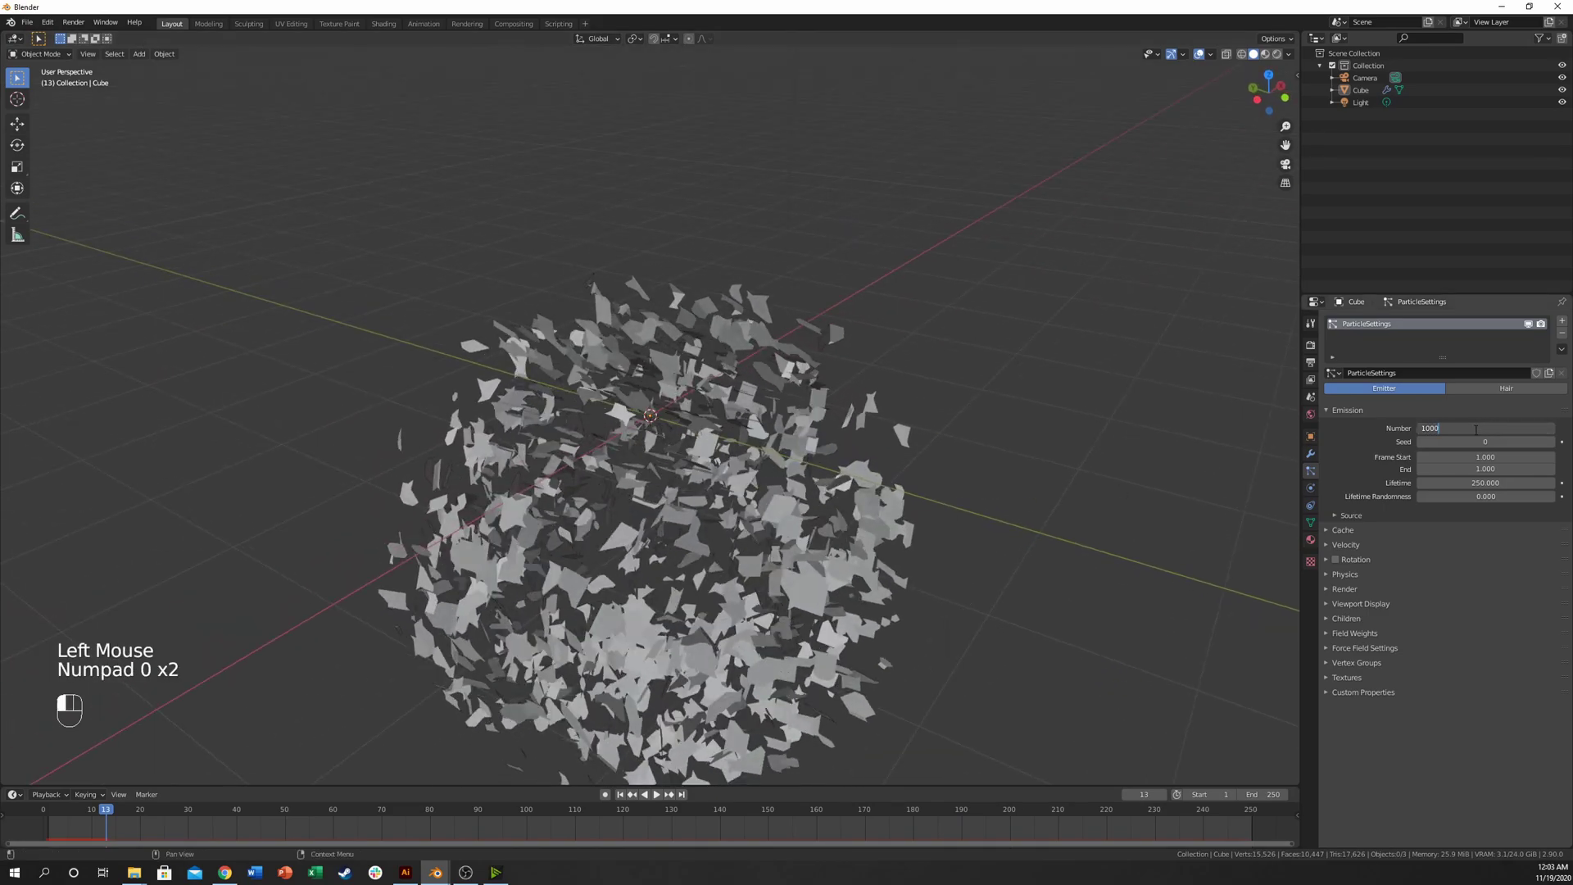
key(Return)
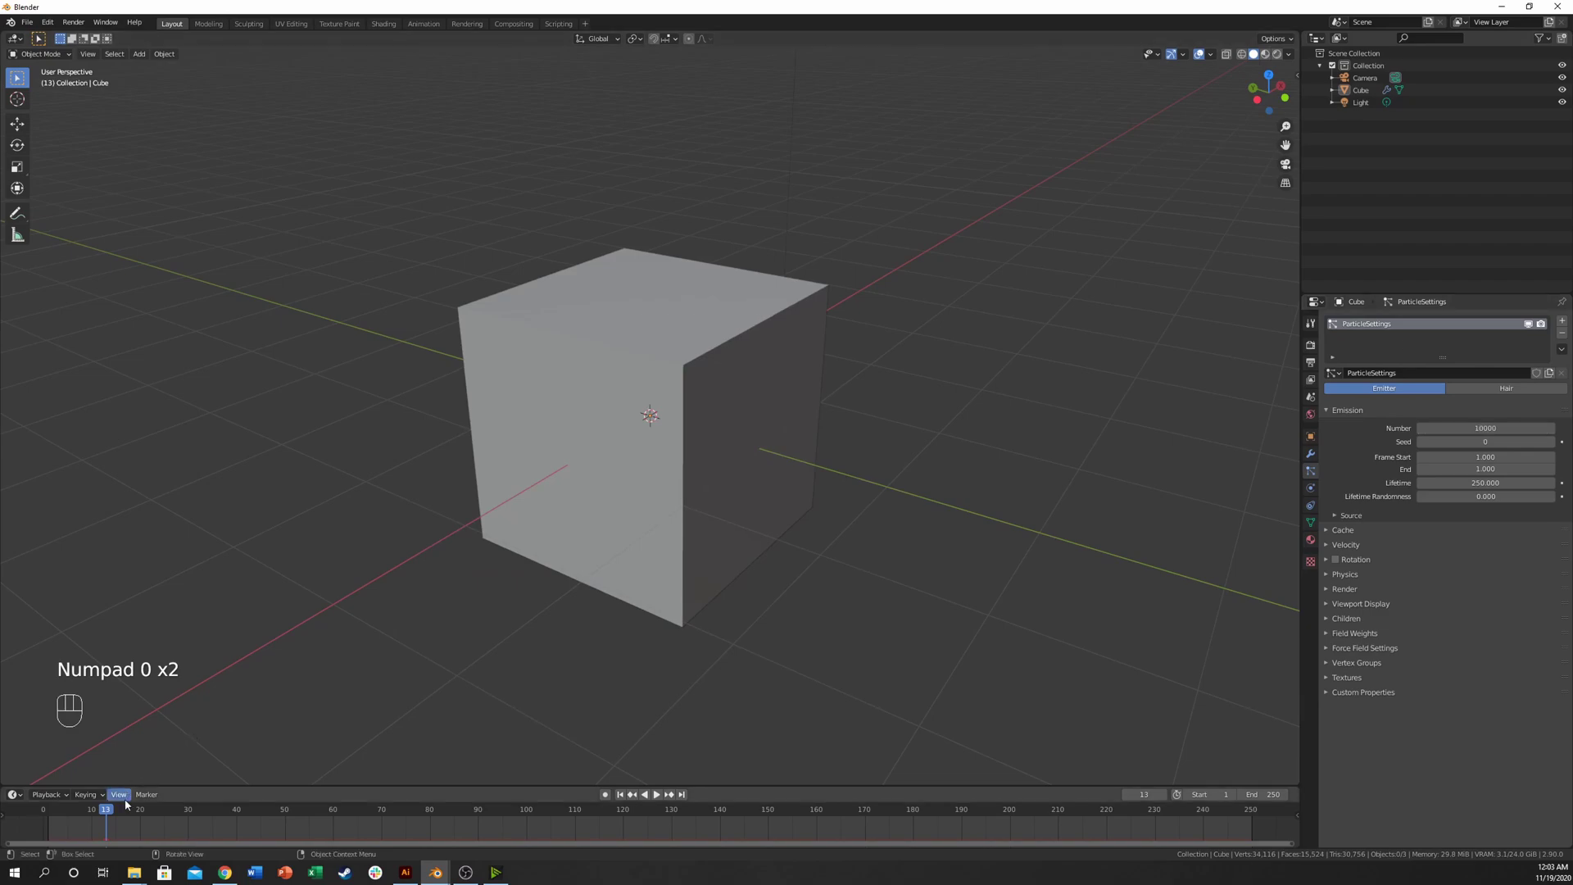
drag(111, 813, 46, 811)
key(space)
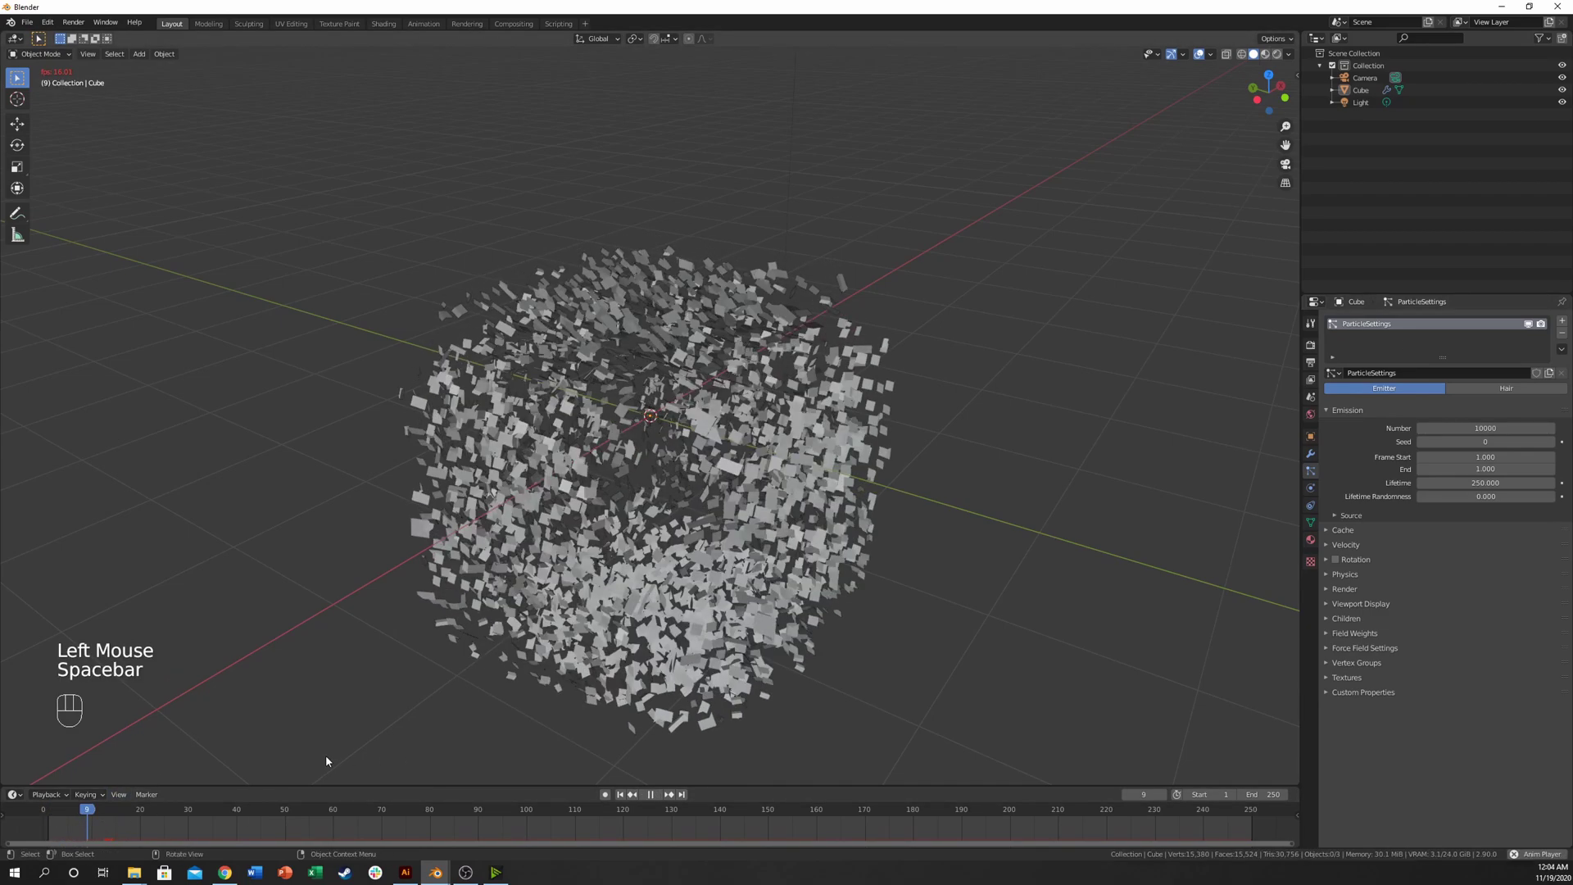
key(space)
drag(85, 813, 46, 800)
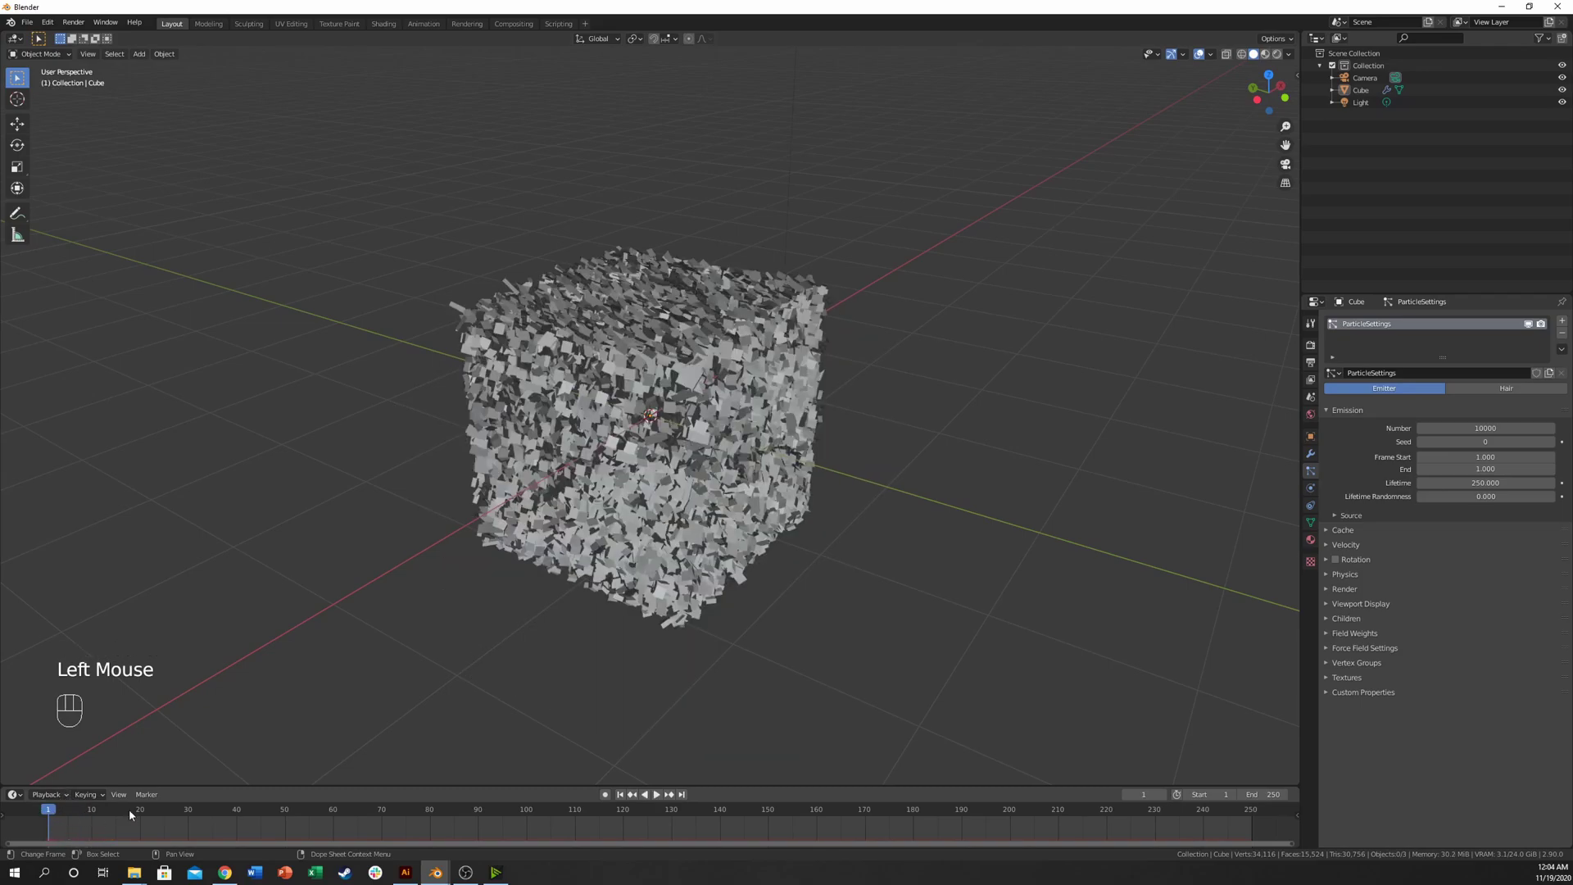
middle_drag(426, 492, 560, 315)
scroll(573, 443, up, 3)
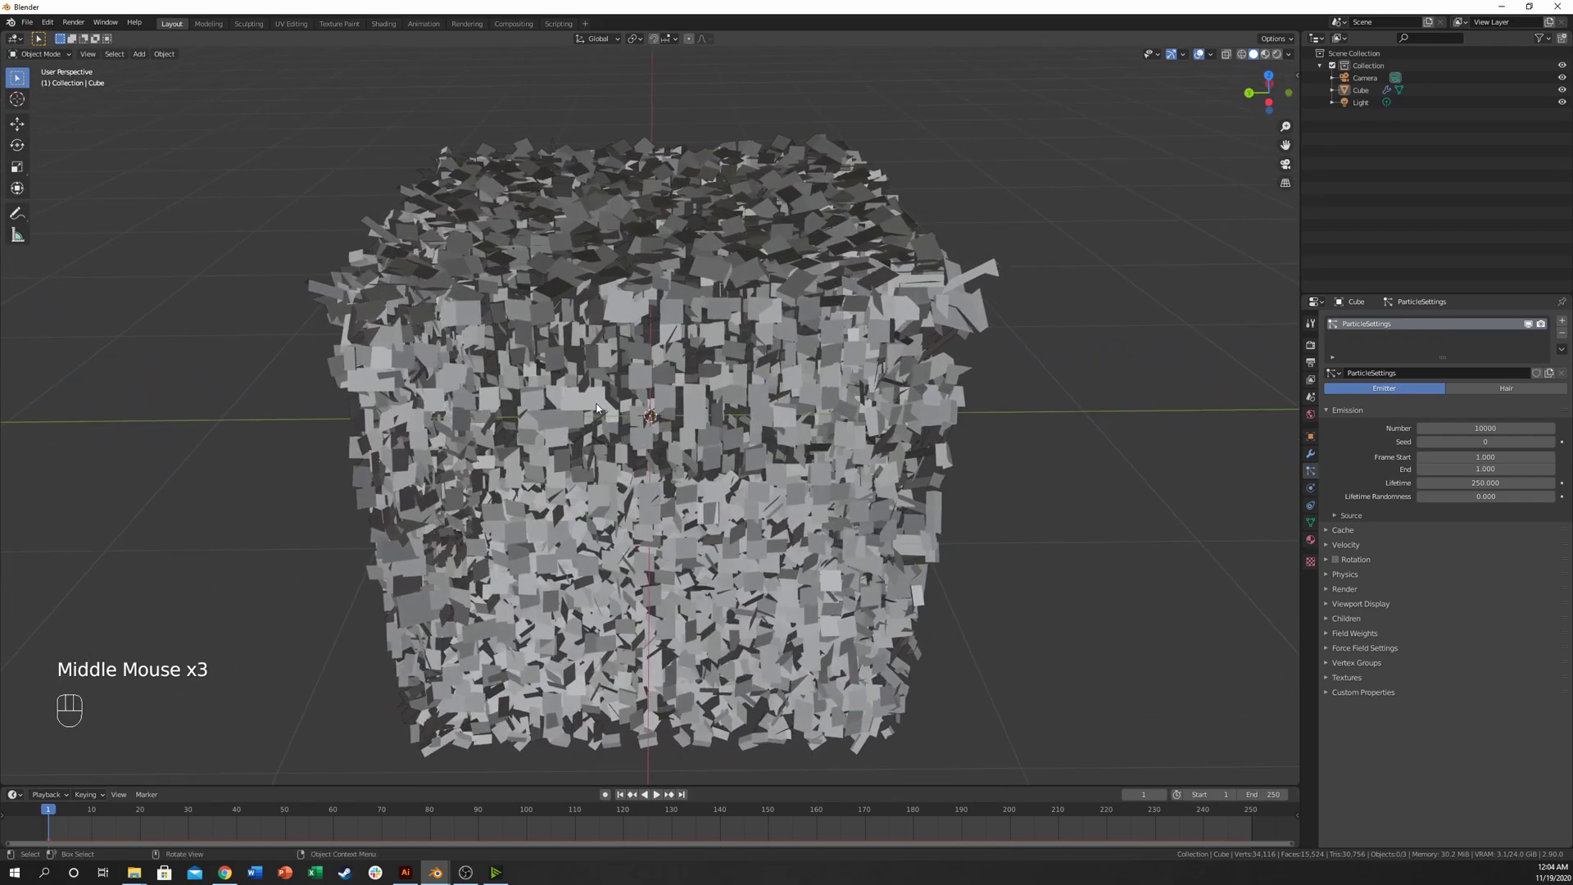
- Subdivide the cube's mesh once more, preview the finer fragments, and return to frame 1
key(Tab)
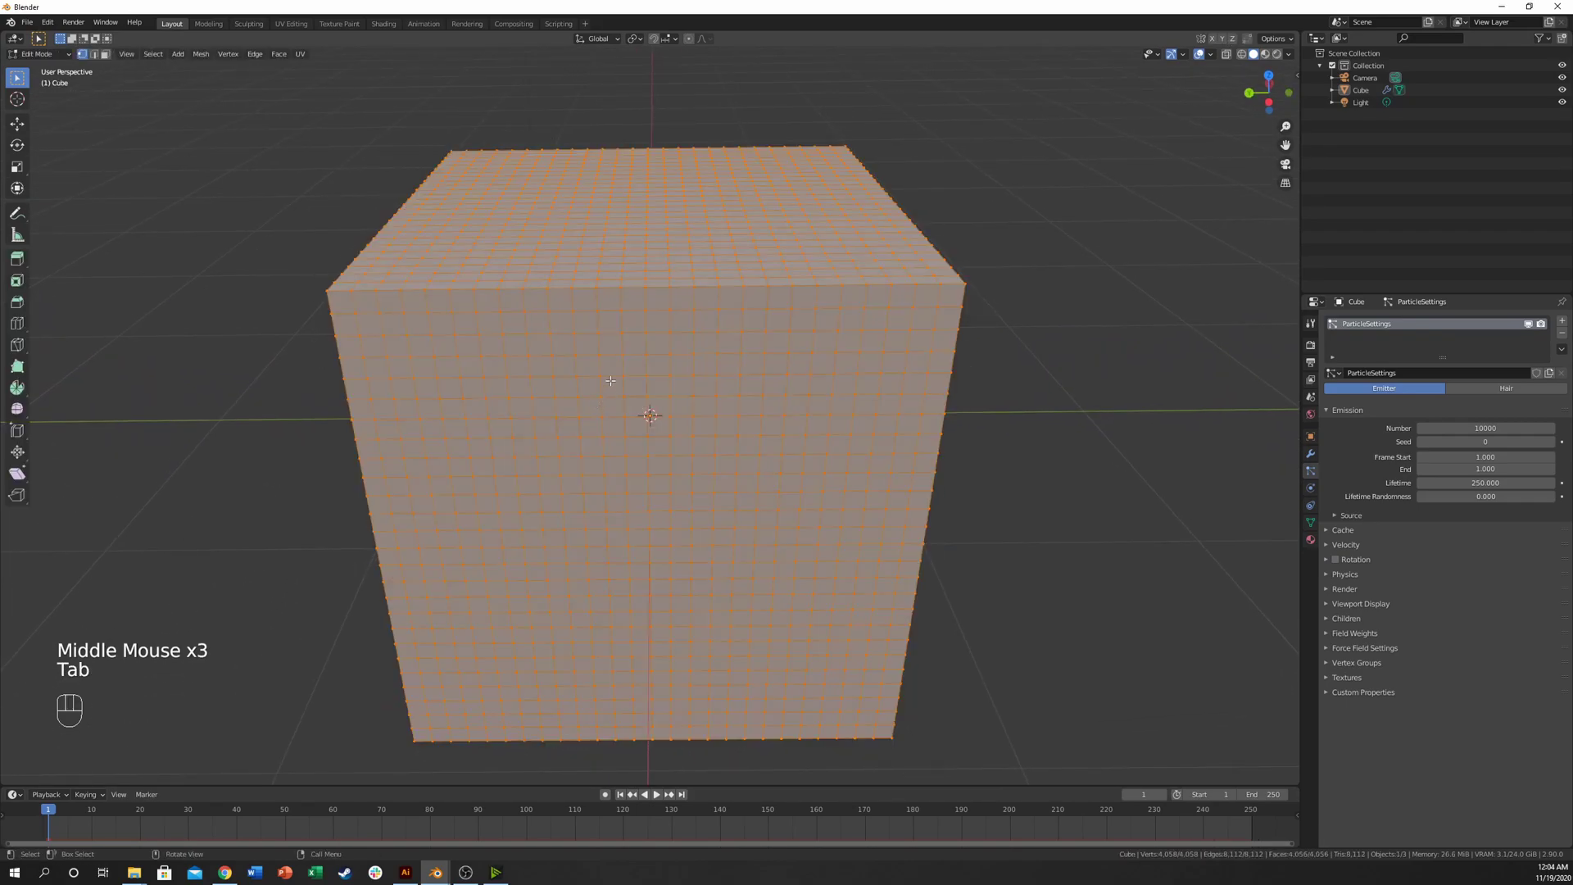
right_click(559, 364)
click(561, 361)
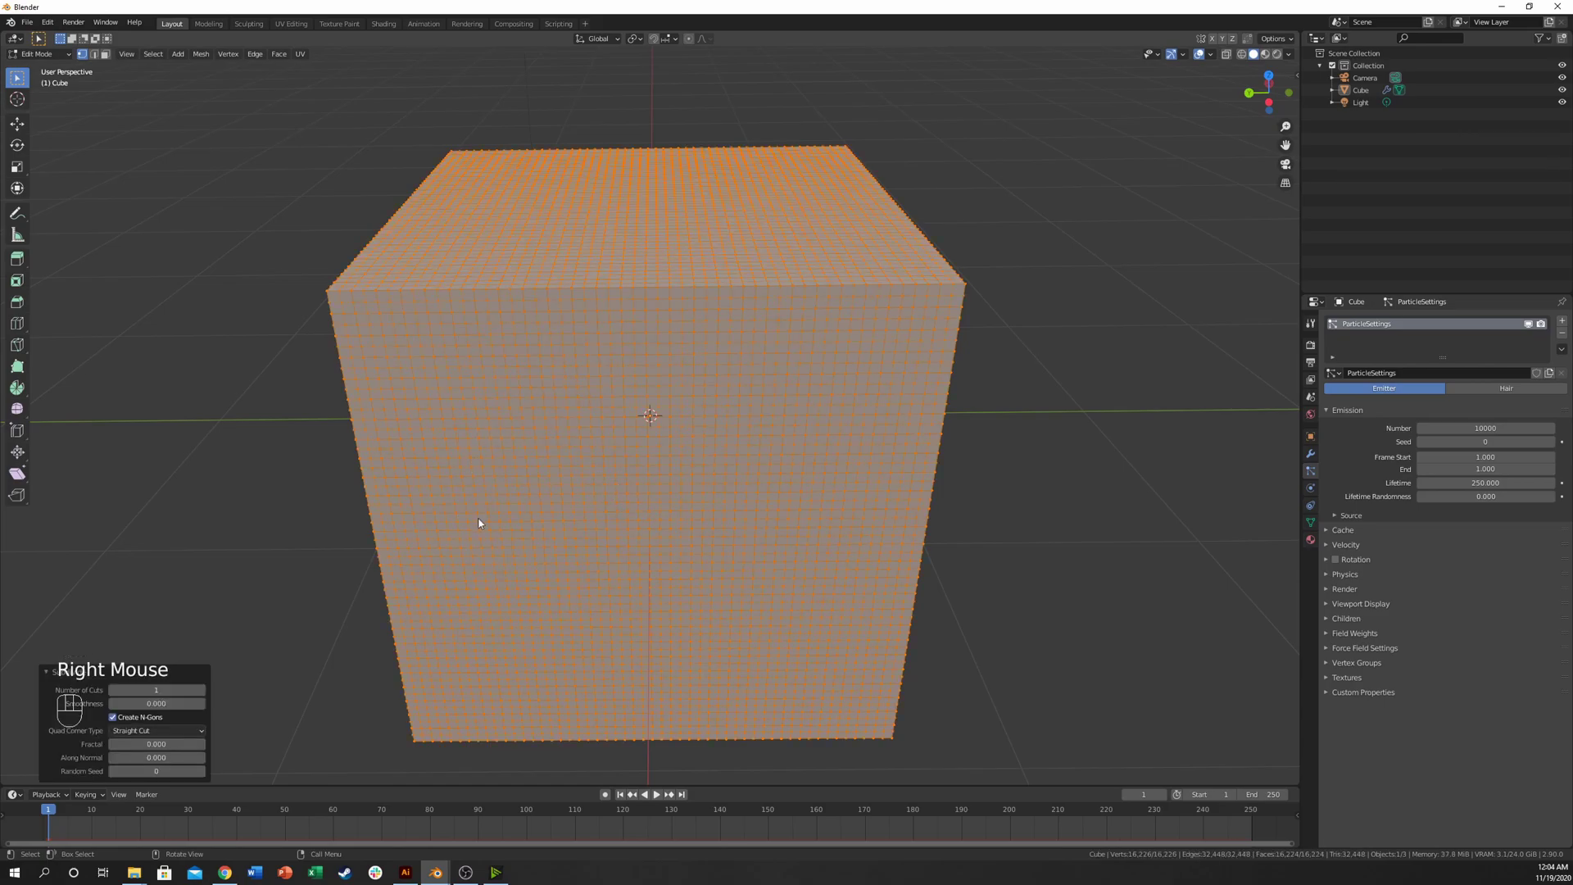
key(Tab)
key(space)
key(space)
key(space)
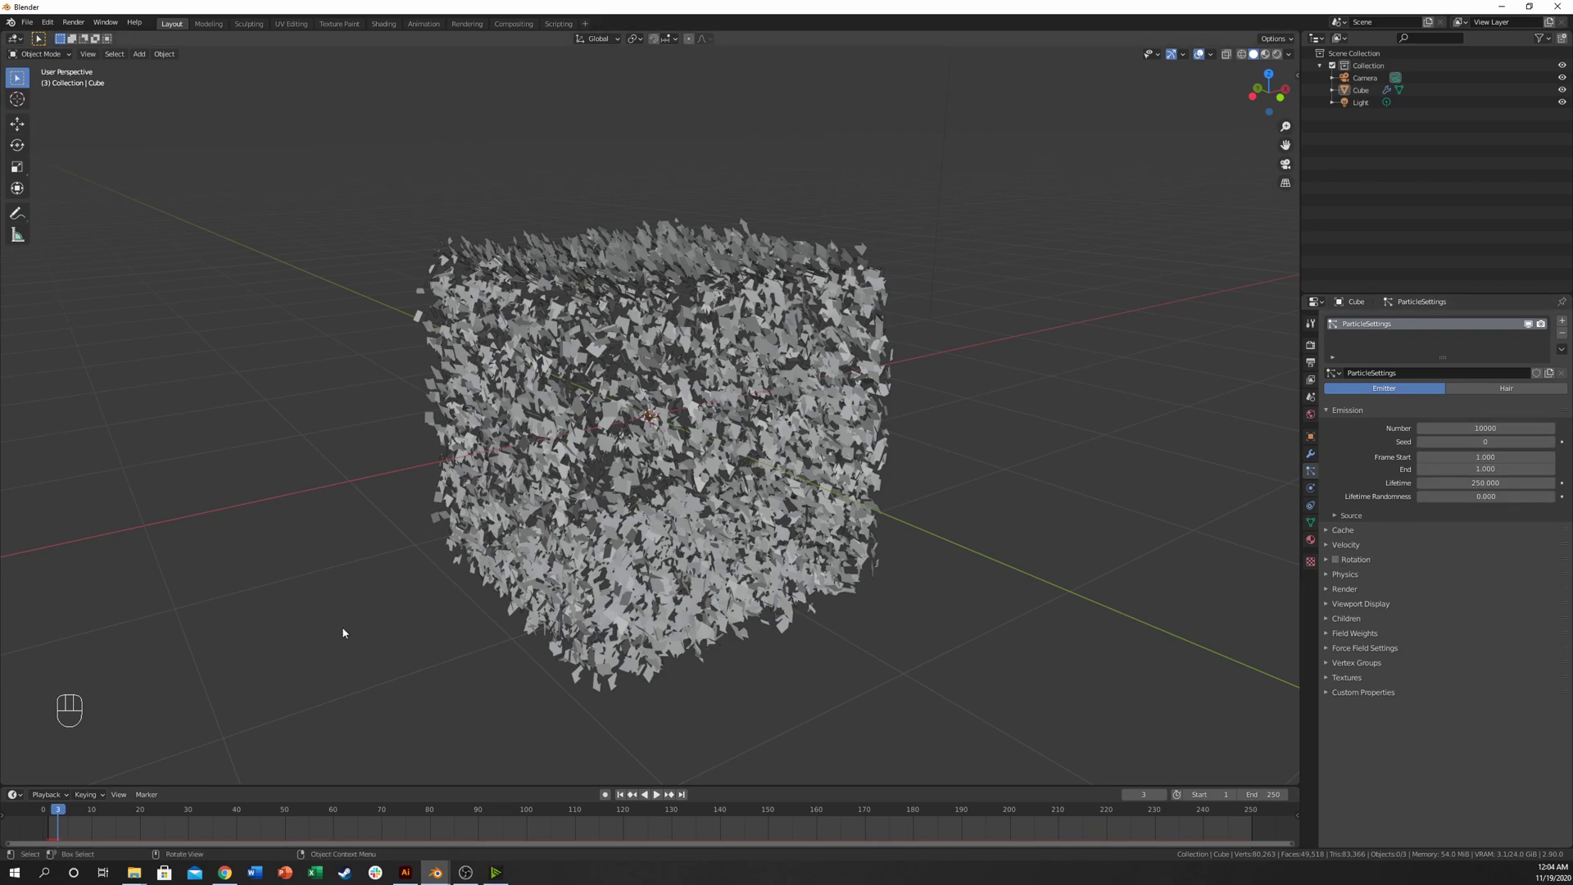
click(49, 817)
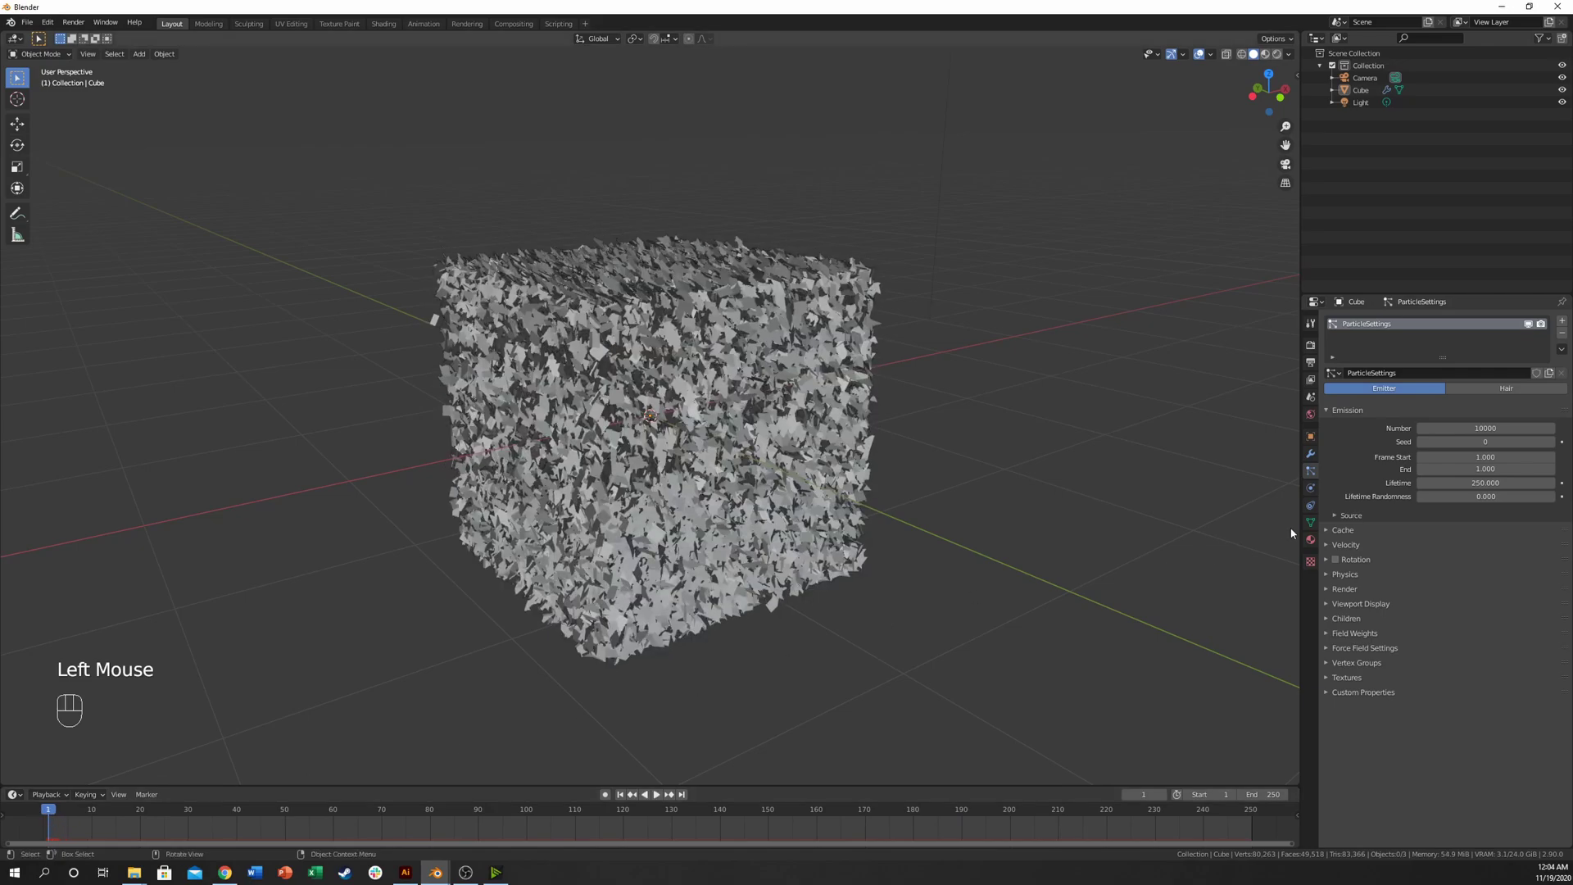
- Enable particle Rotation and preview the explosion from the start
click(1335, 560)
click(1340, 562)
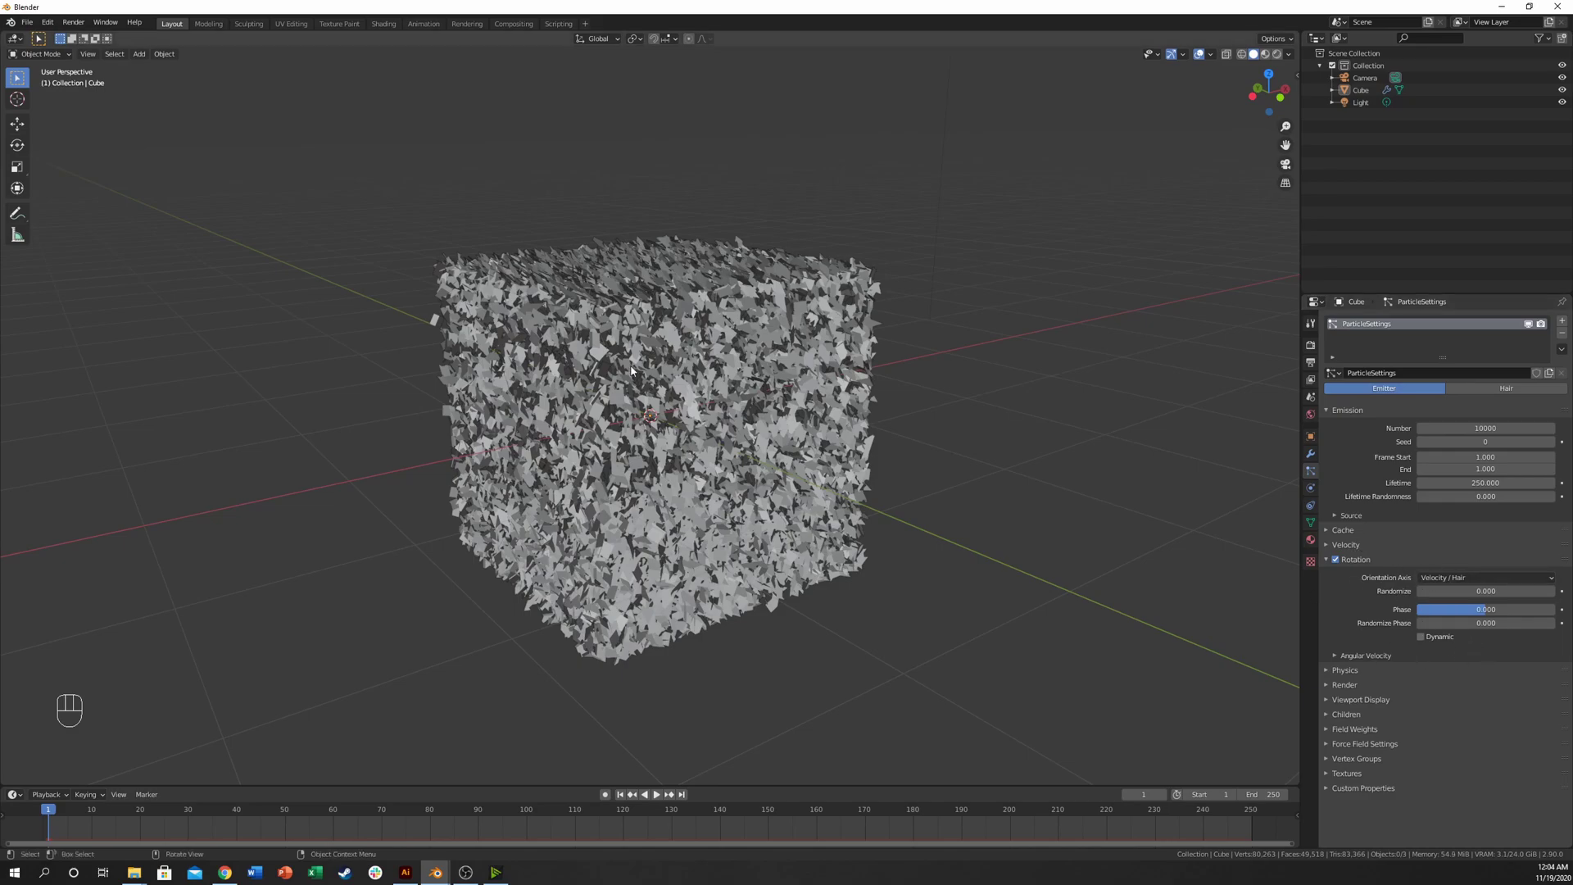
click(44, 811)
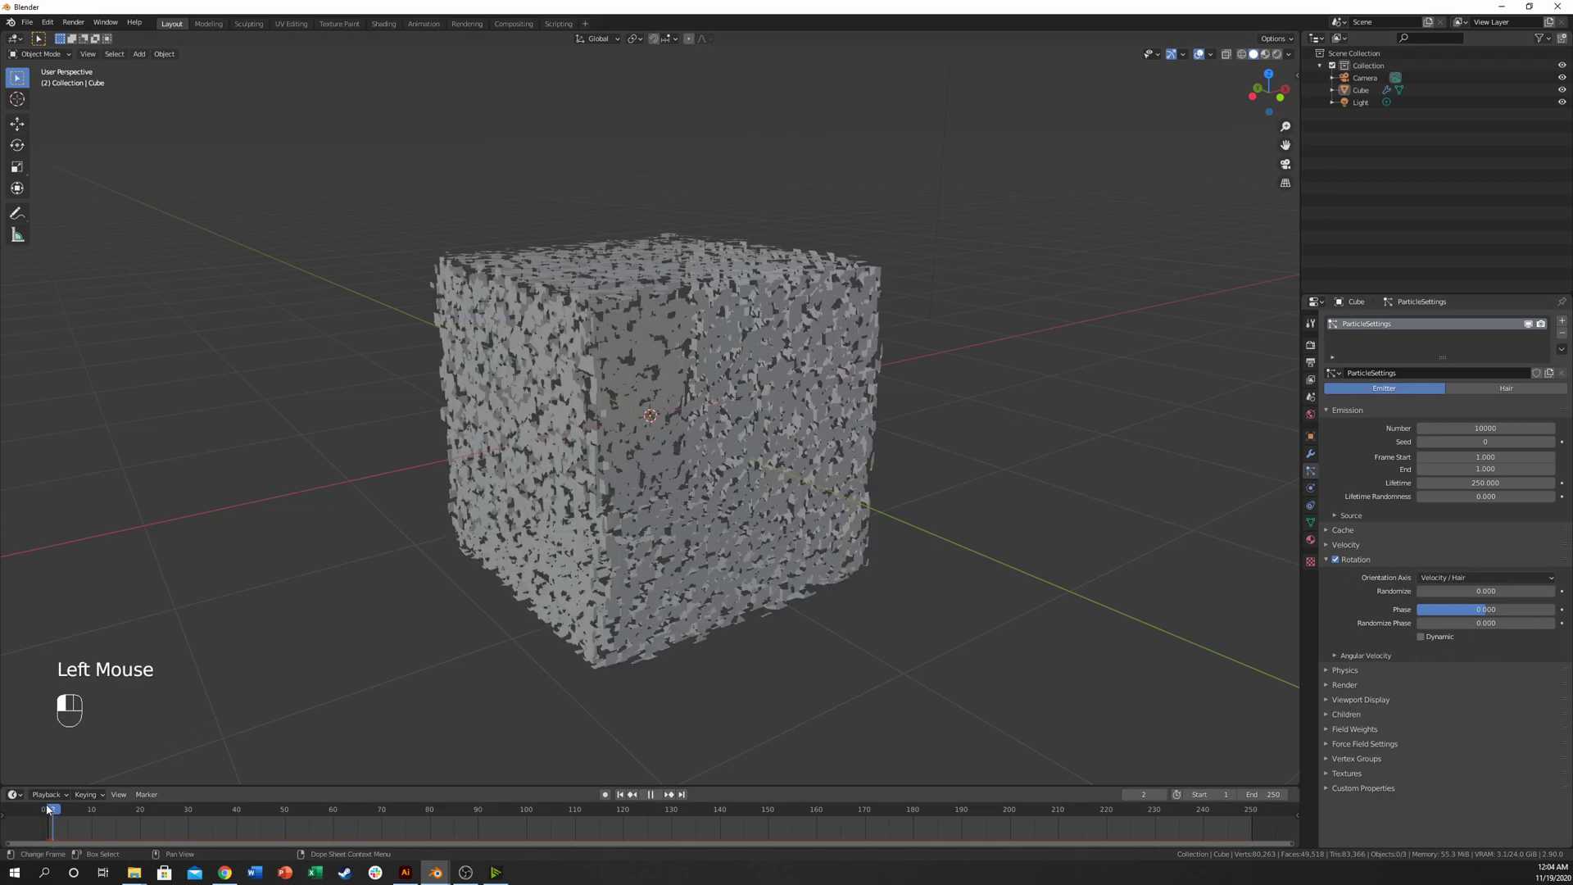
key(space)
key(space)
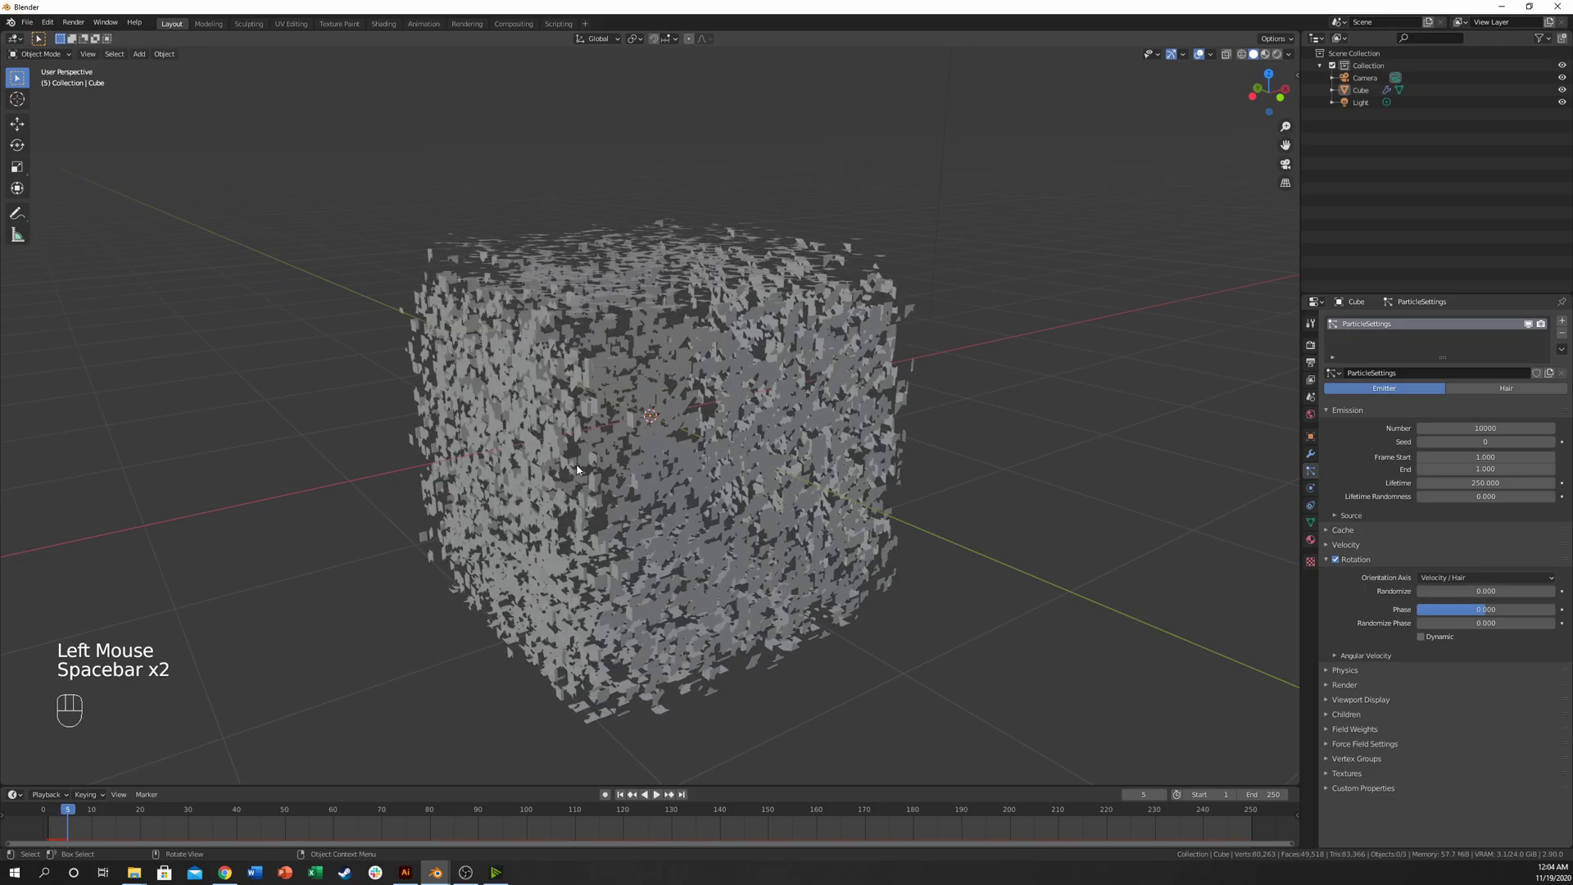
middle_drag(541, 496, 638, 424)
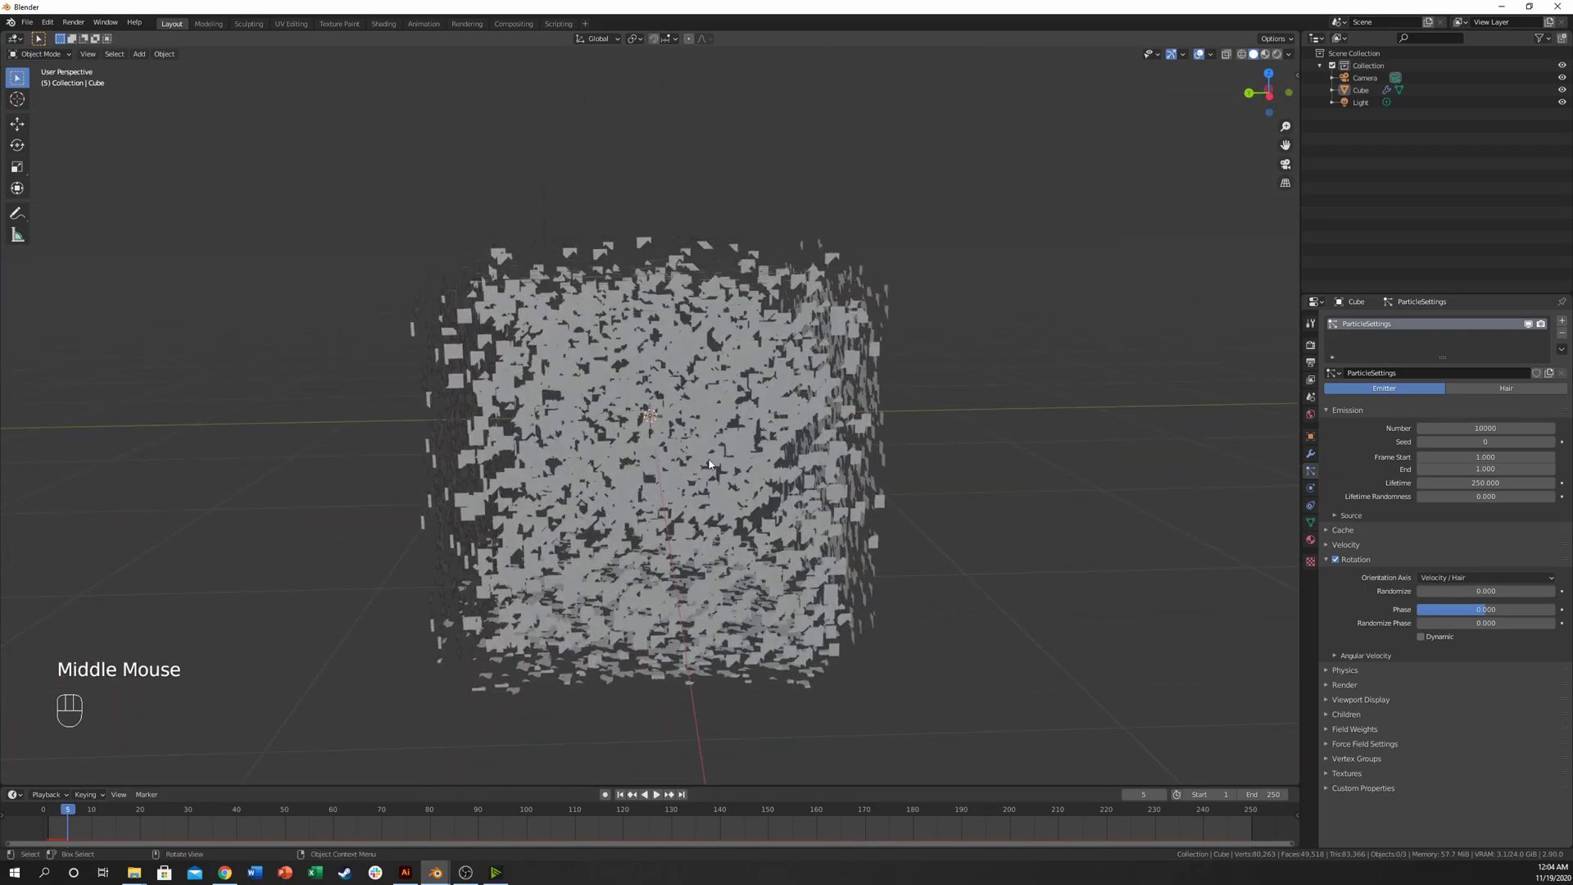
middle_drag(898, 245, 737, 480)
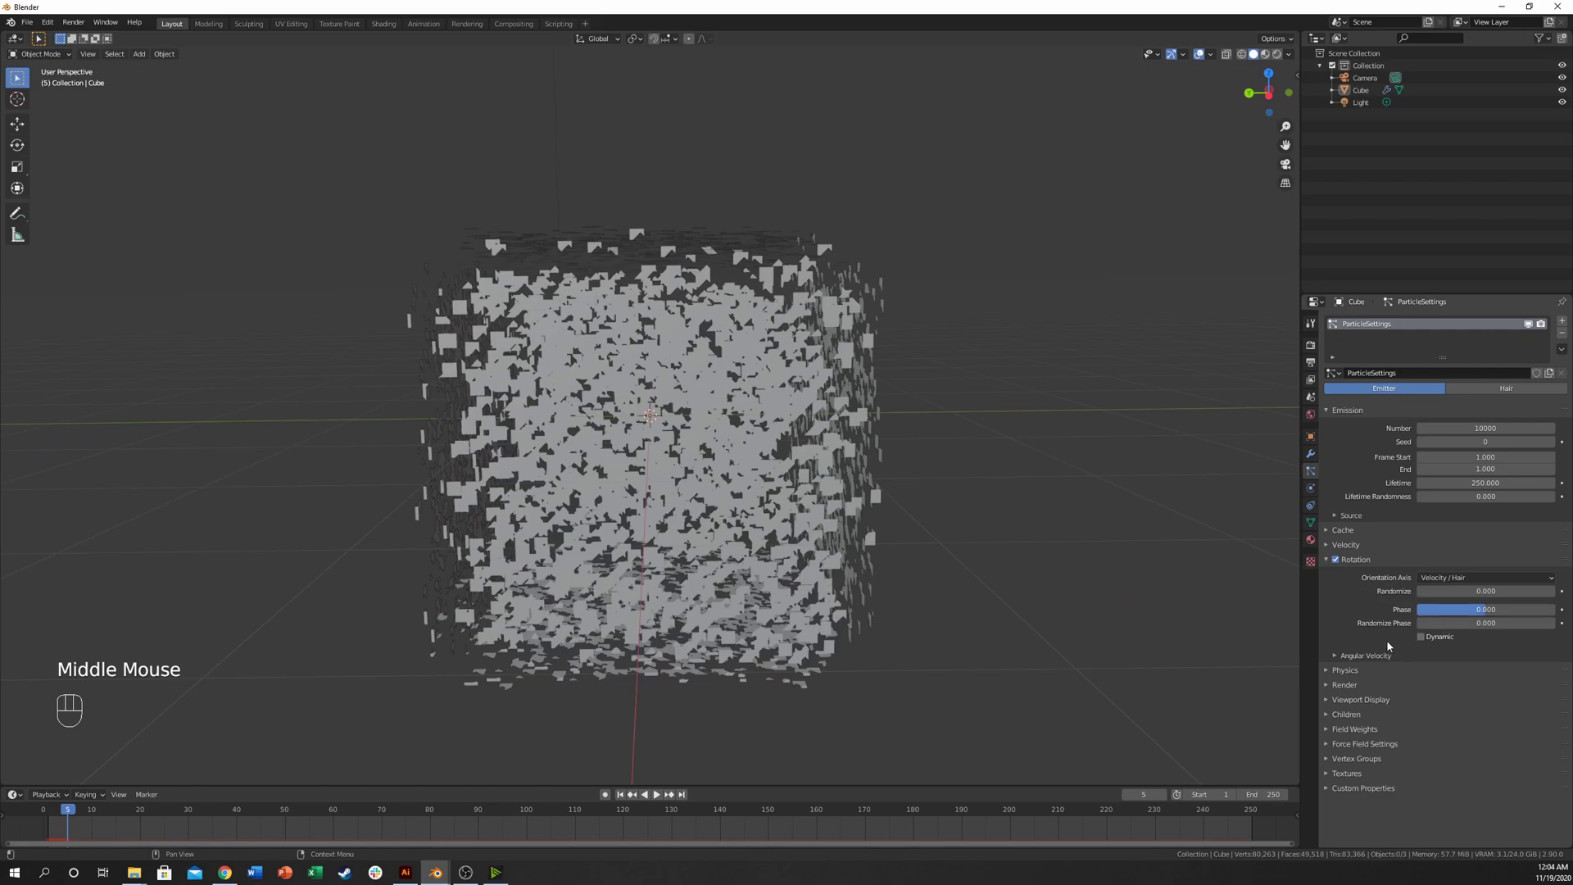
- Drag Rotation Randomize up to 1.000 and replay, stopping at frame 8
drag(1441, 590, 1554, 590)
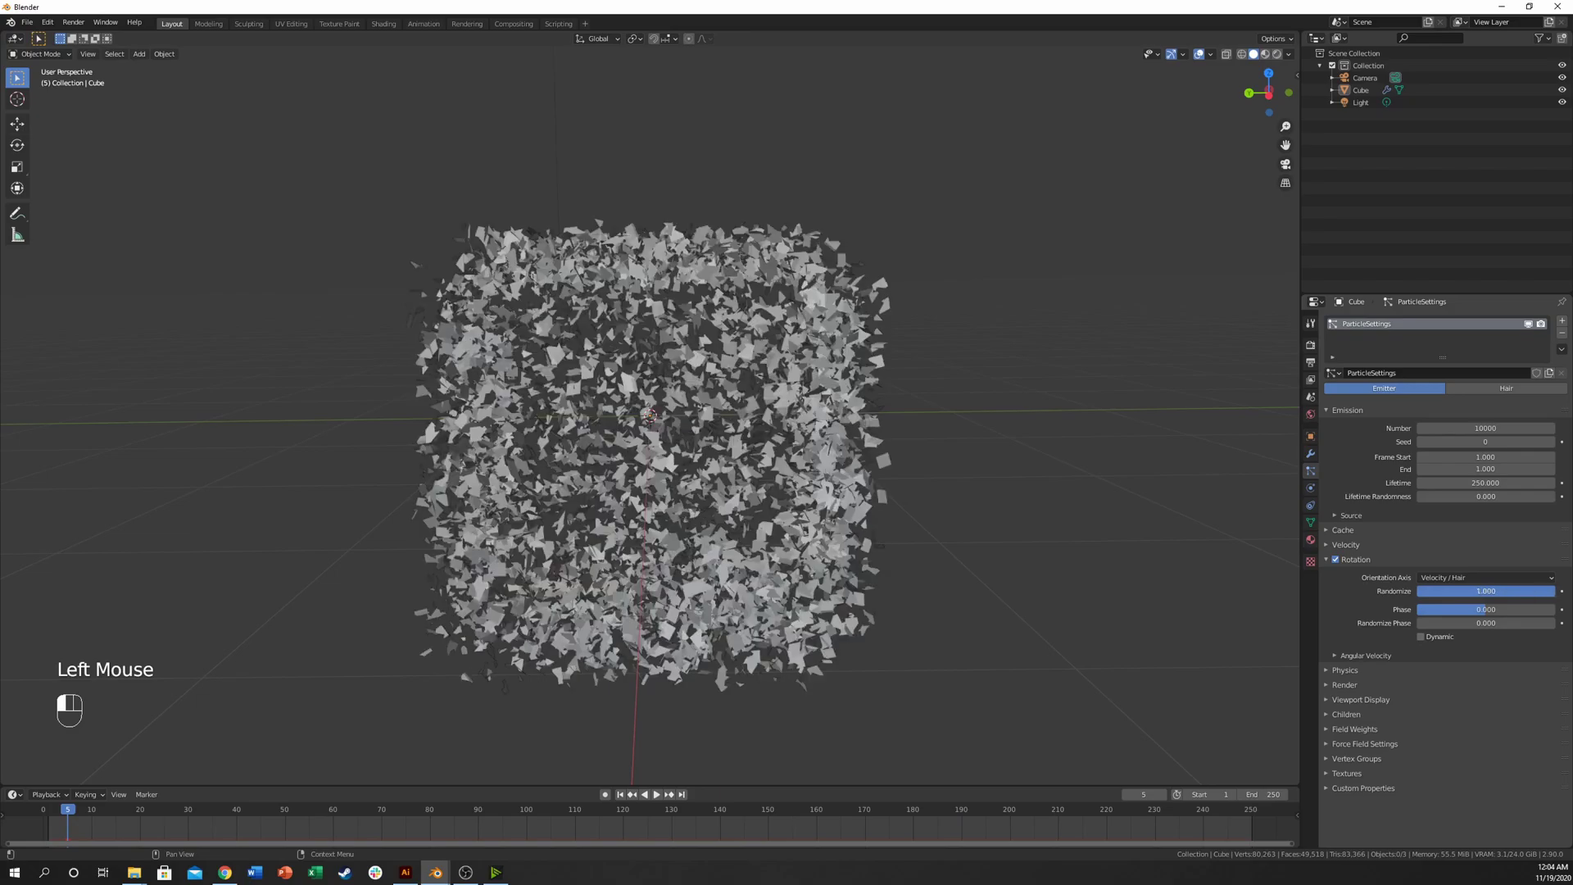
click(51, 810)
key(space)
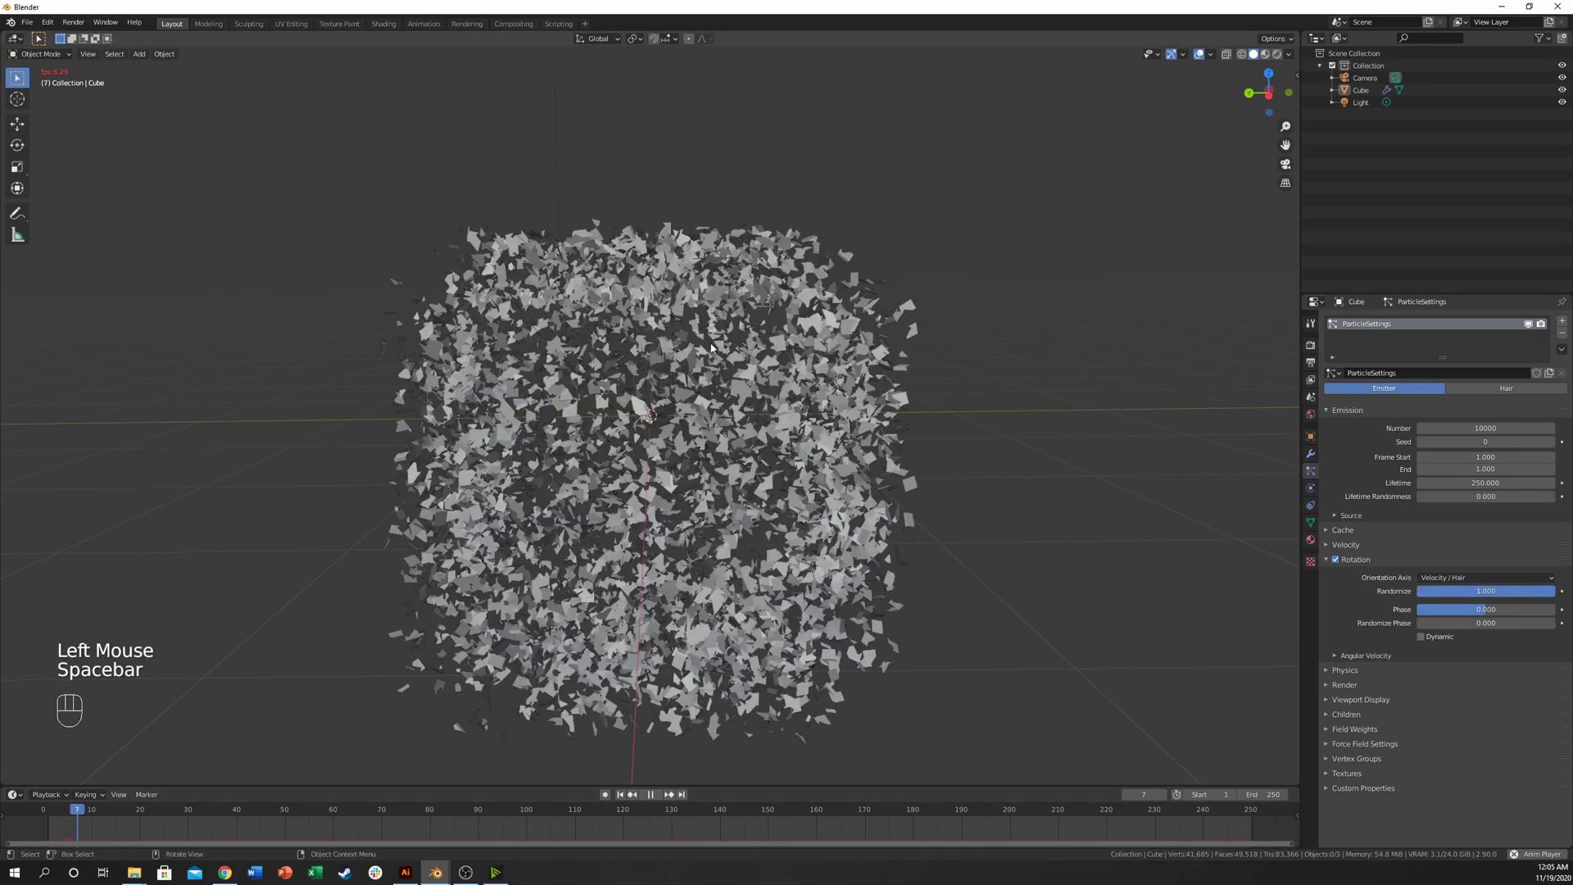
key(space)
middle_drag(887, 432, 855, 449)
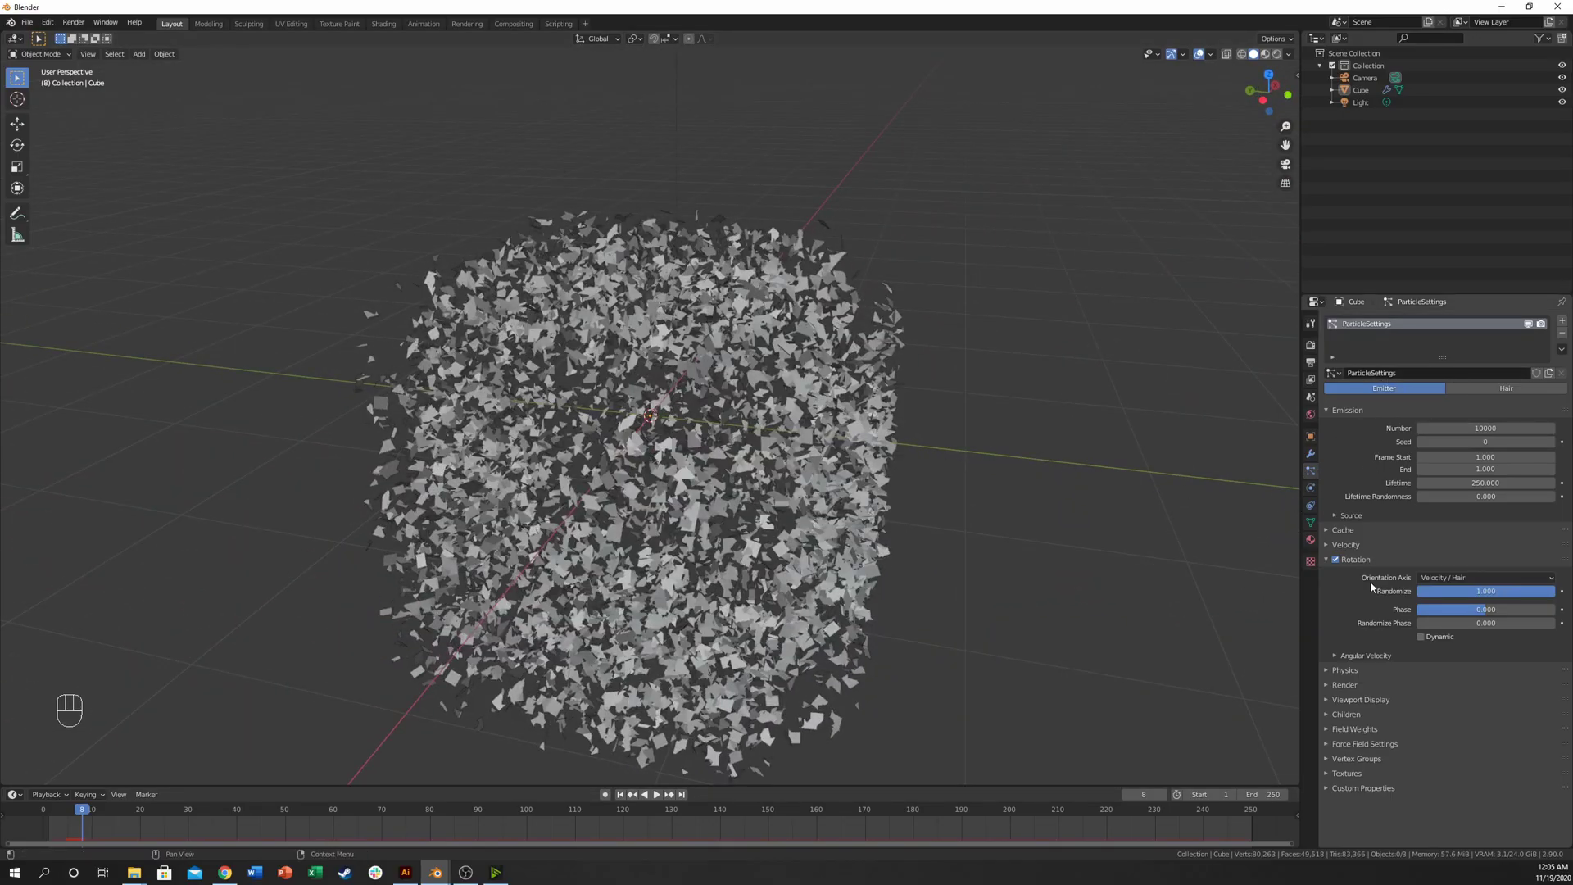
- Collapse the Rotation panel and expand the particle Velocity settings
click(1347, 516)
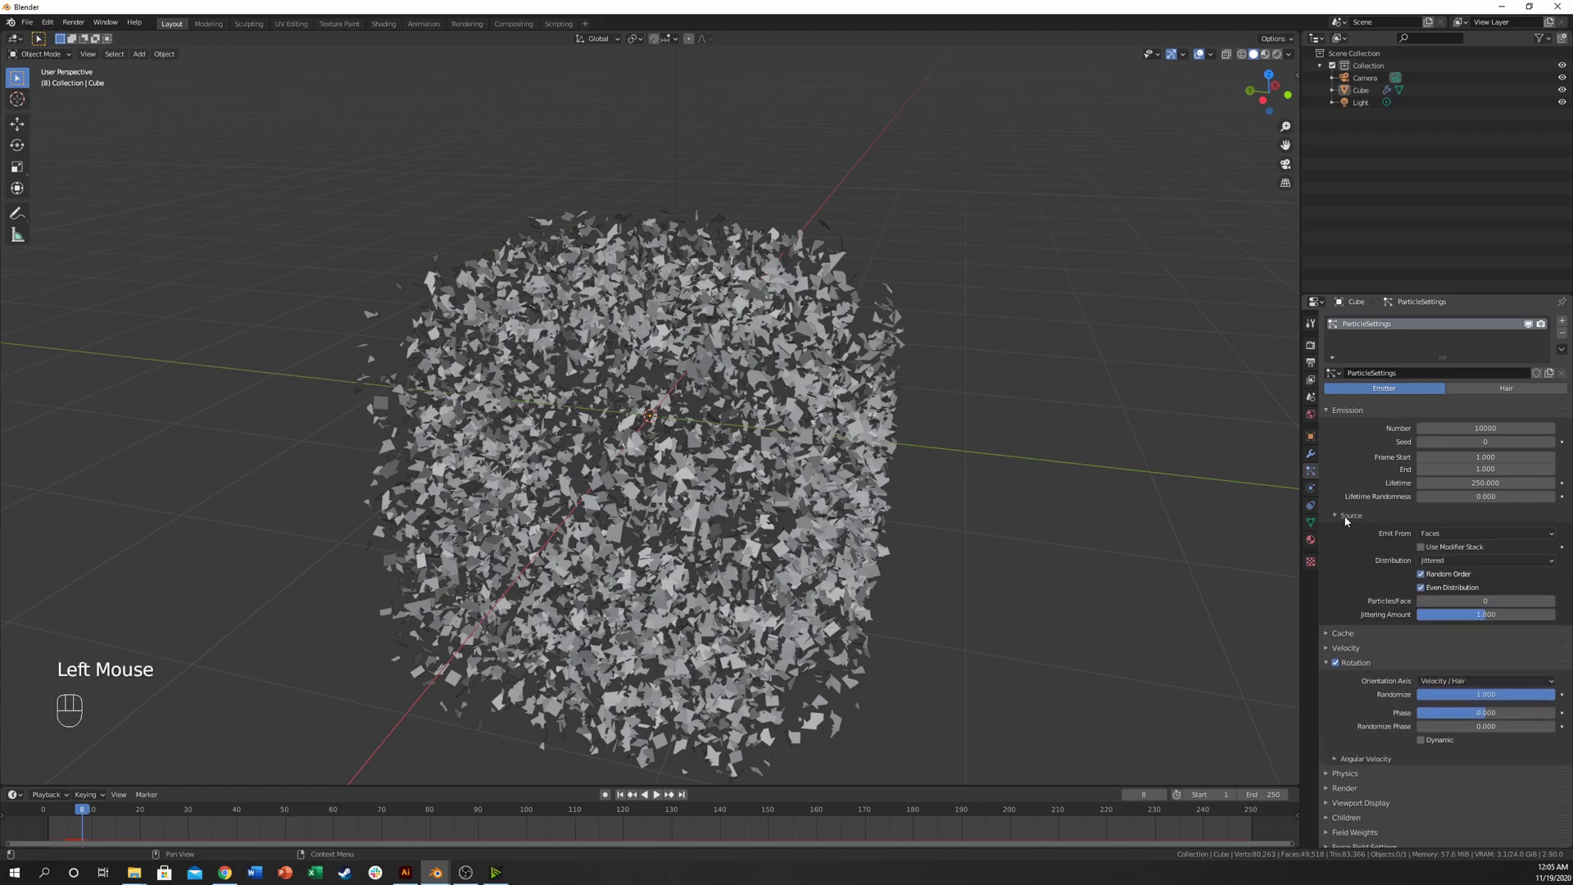
click(1347, 516)
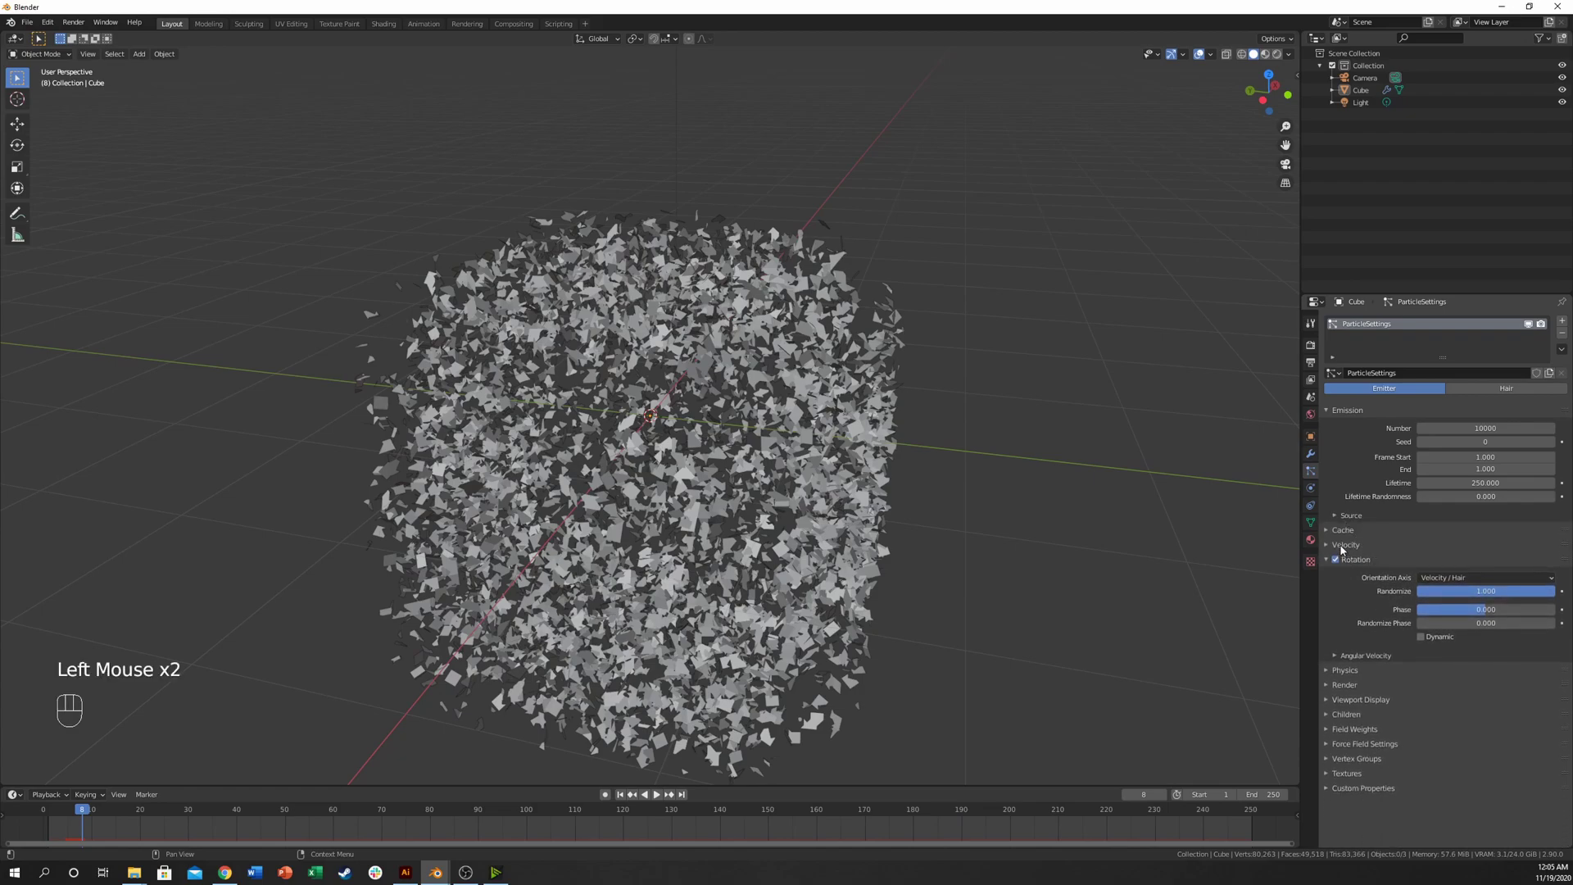
click(1325, 560)
click(1343, 546)
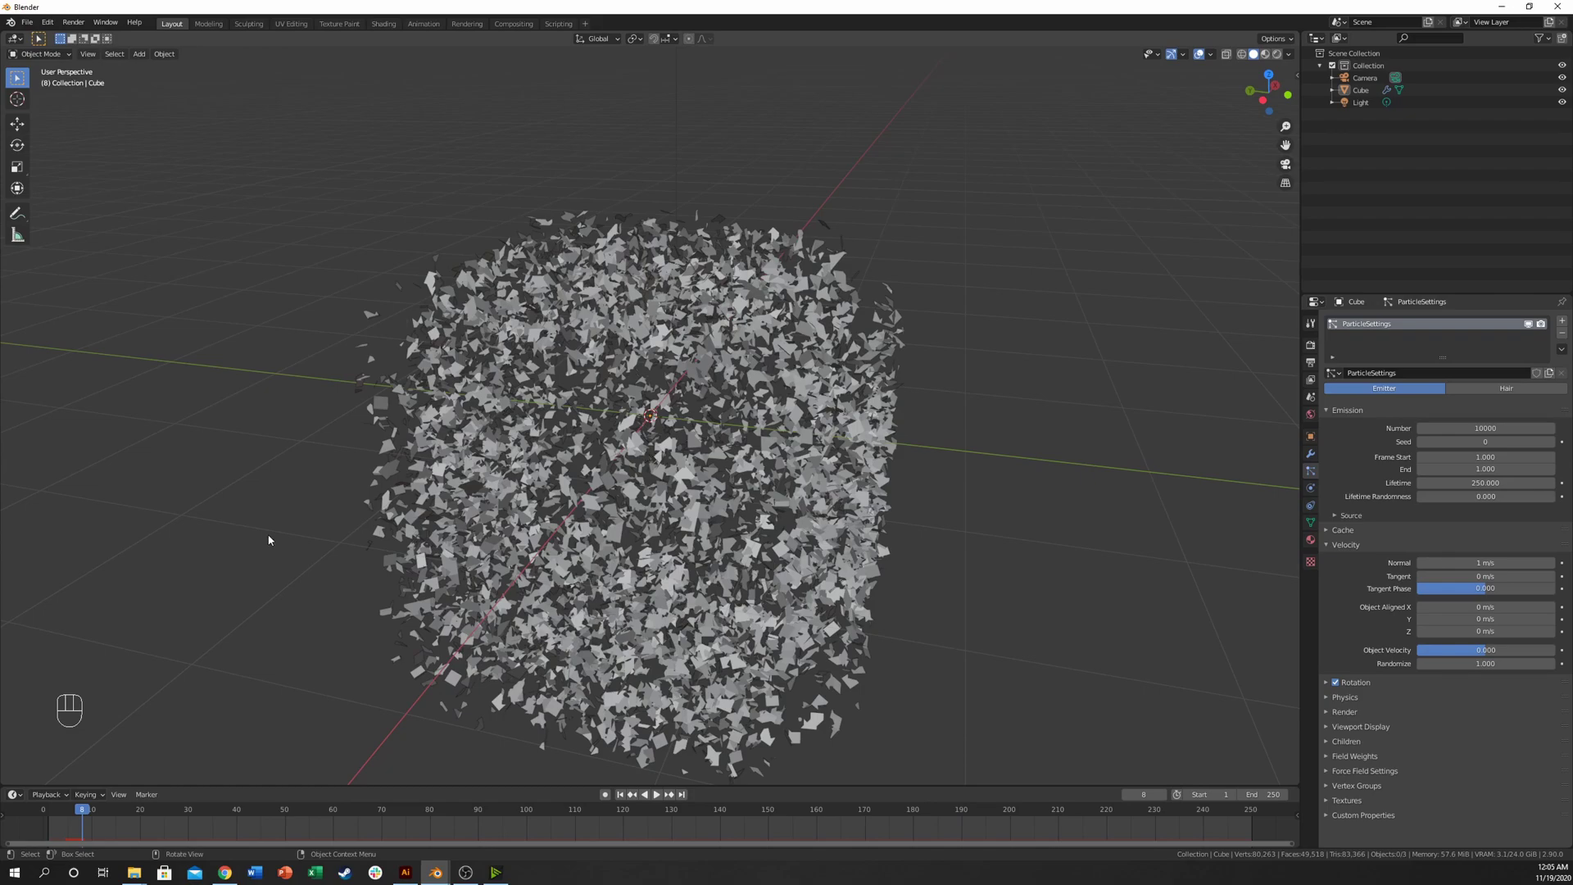
- Replay the explosion from frame 1, stopping at frame 11 to orbit the particle cloud
drag(48, 812, 51, 811)
key(space)
key(space)
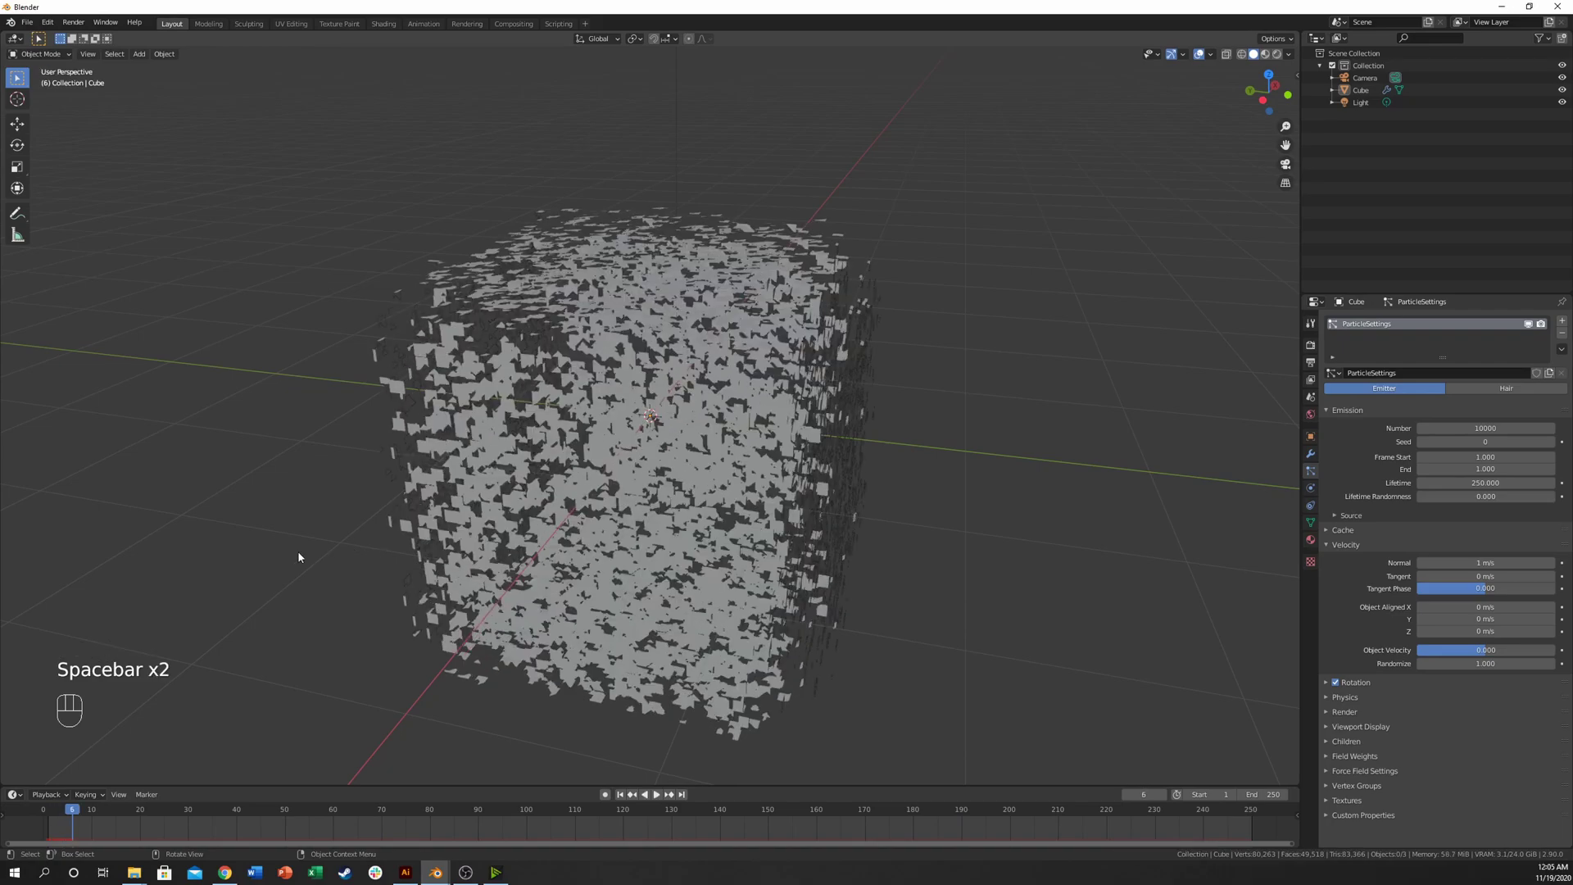
key(alt+Tab)
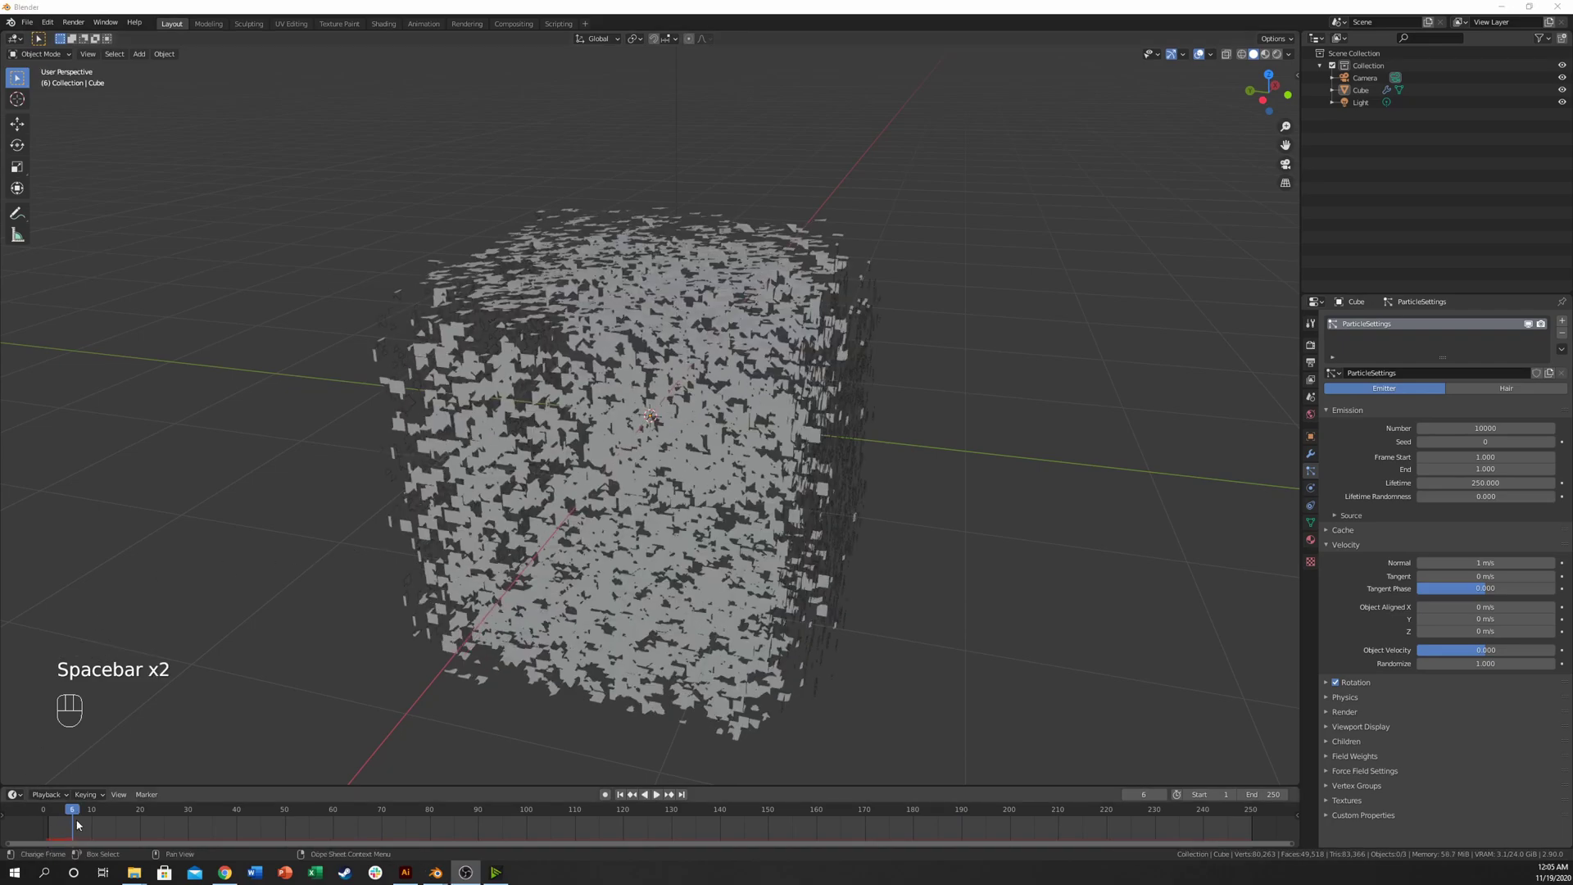
click(47, 813)
key(space)
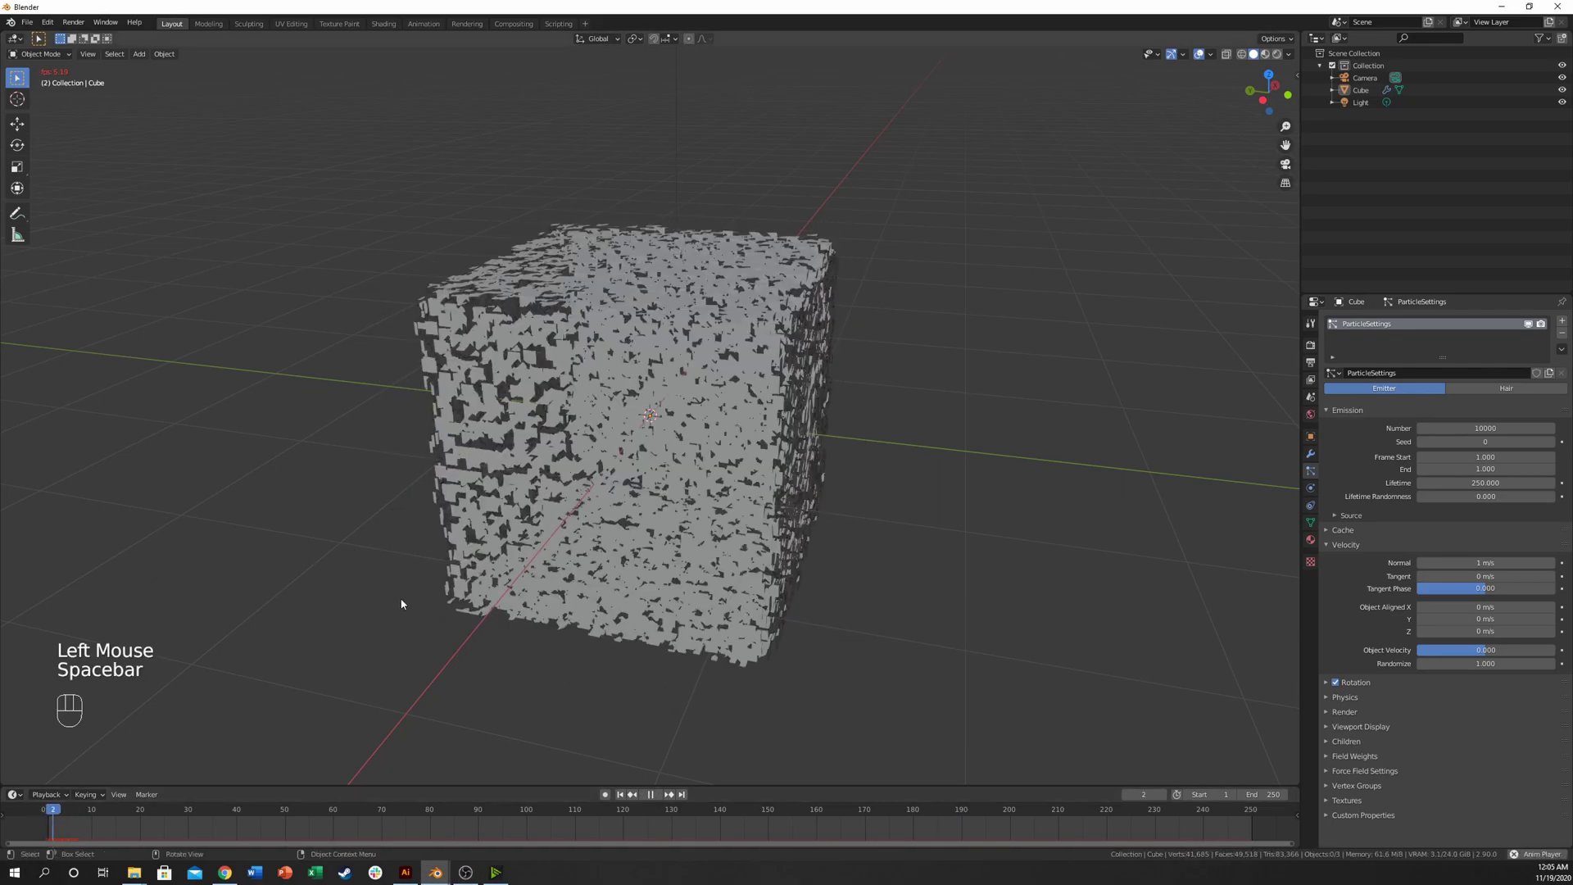
key(space)
mouse_move(389, 671)
middle_down()
mouse_move(443, 647)
mouse_move(393, 644)
middle_up()
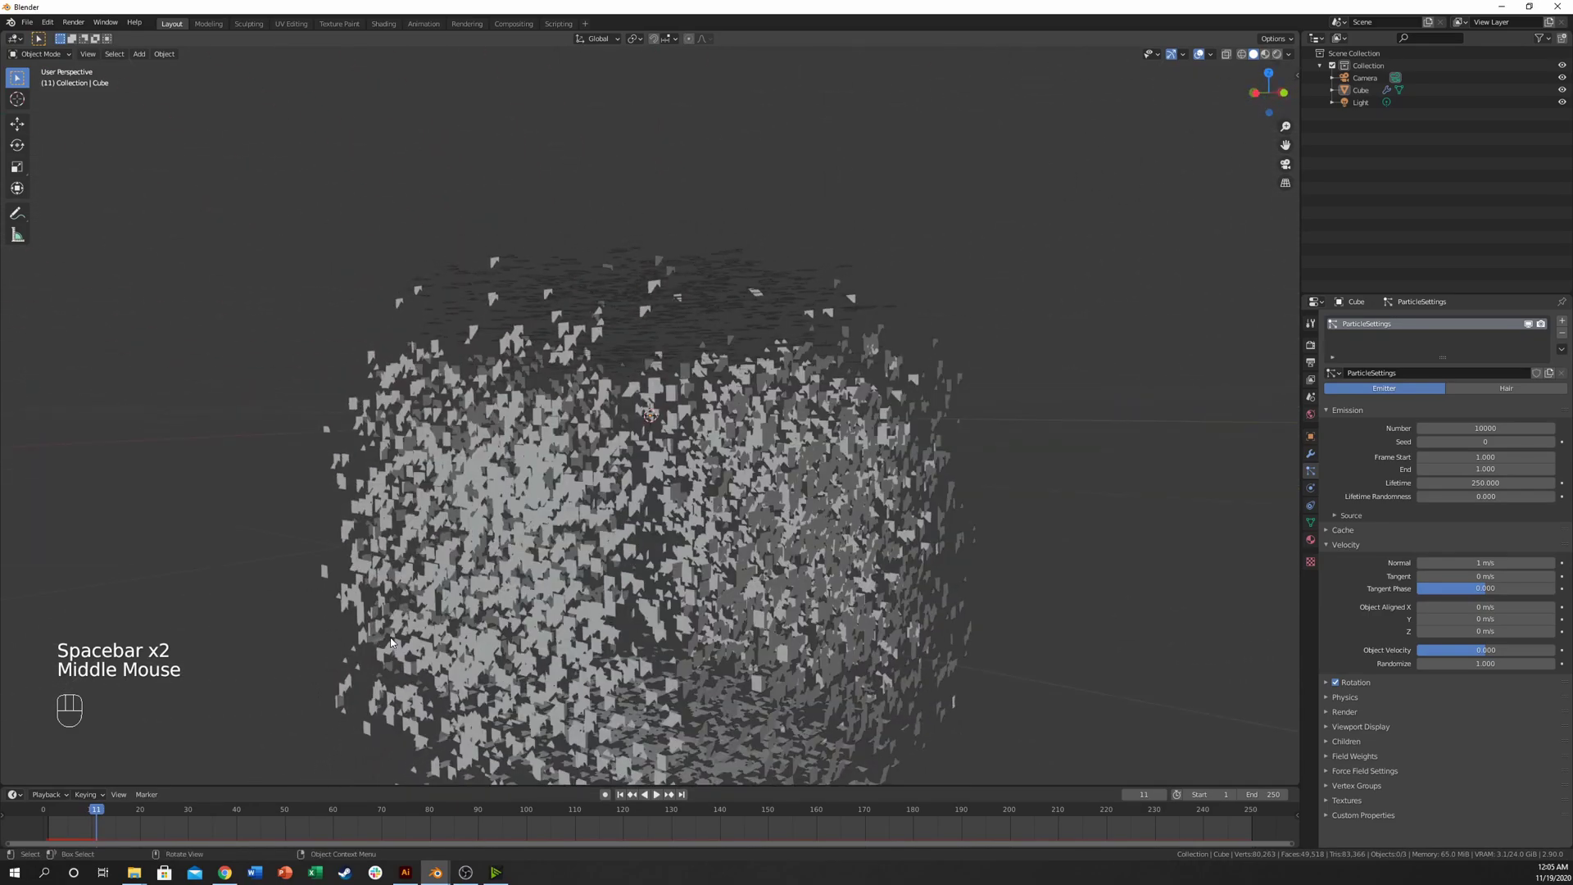
- Tick Dynamic under particle Rotation, then replay from frame 1 and orbit the tumbling fragments
click(1325, 683)
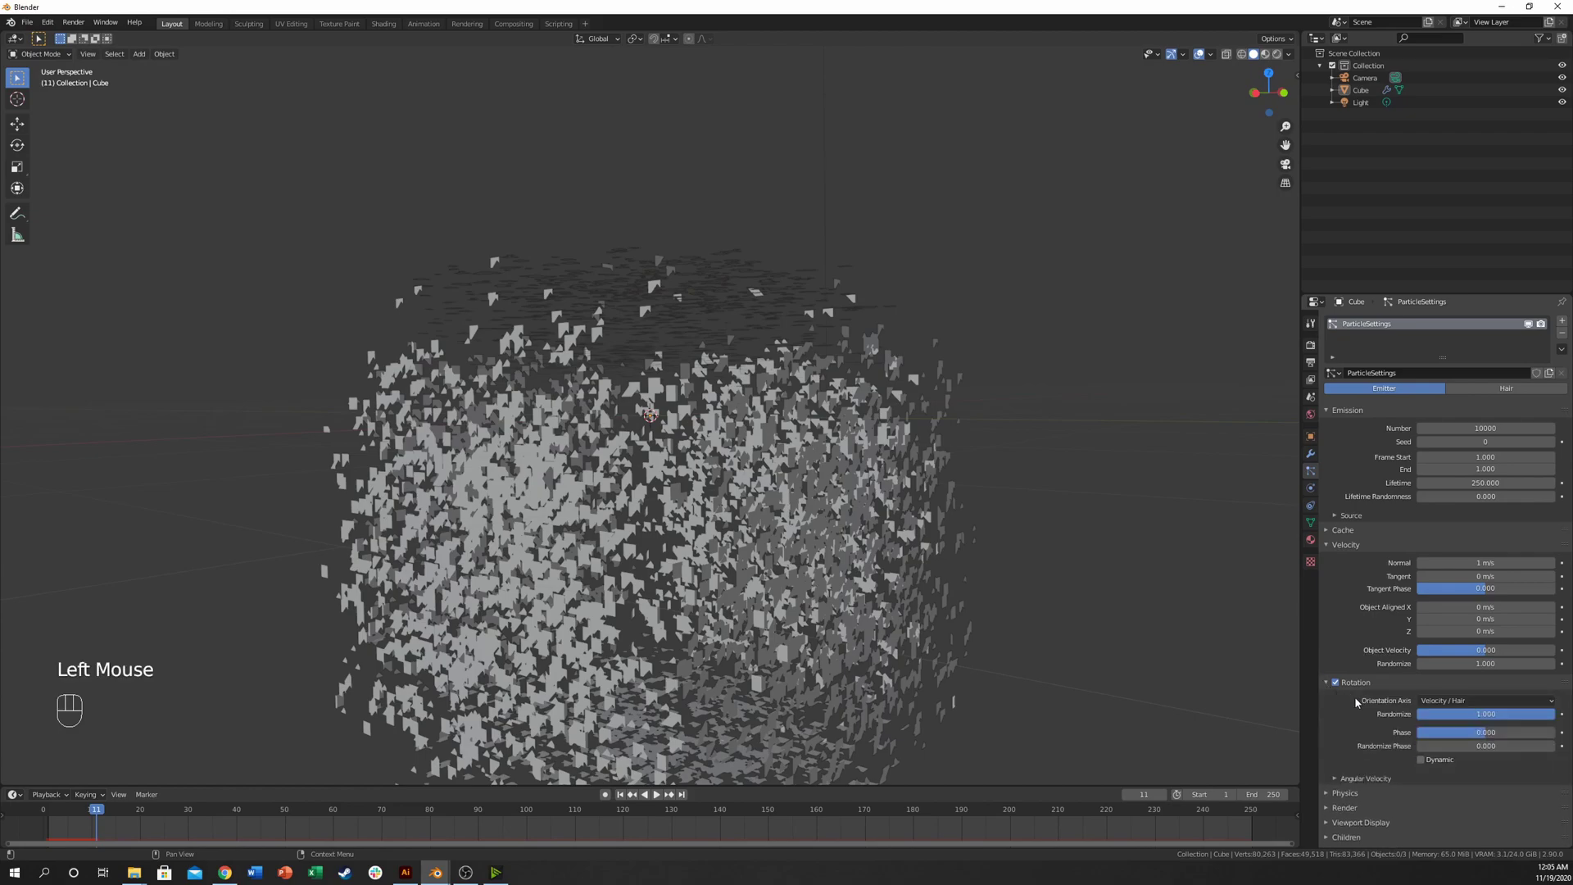
click(1437, 759)
click(47, 809)
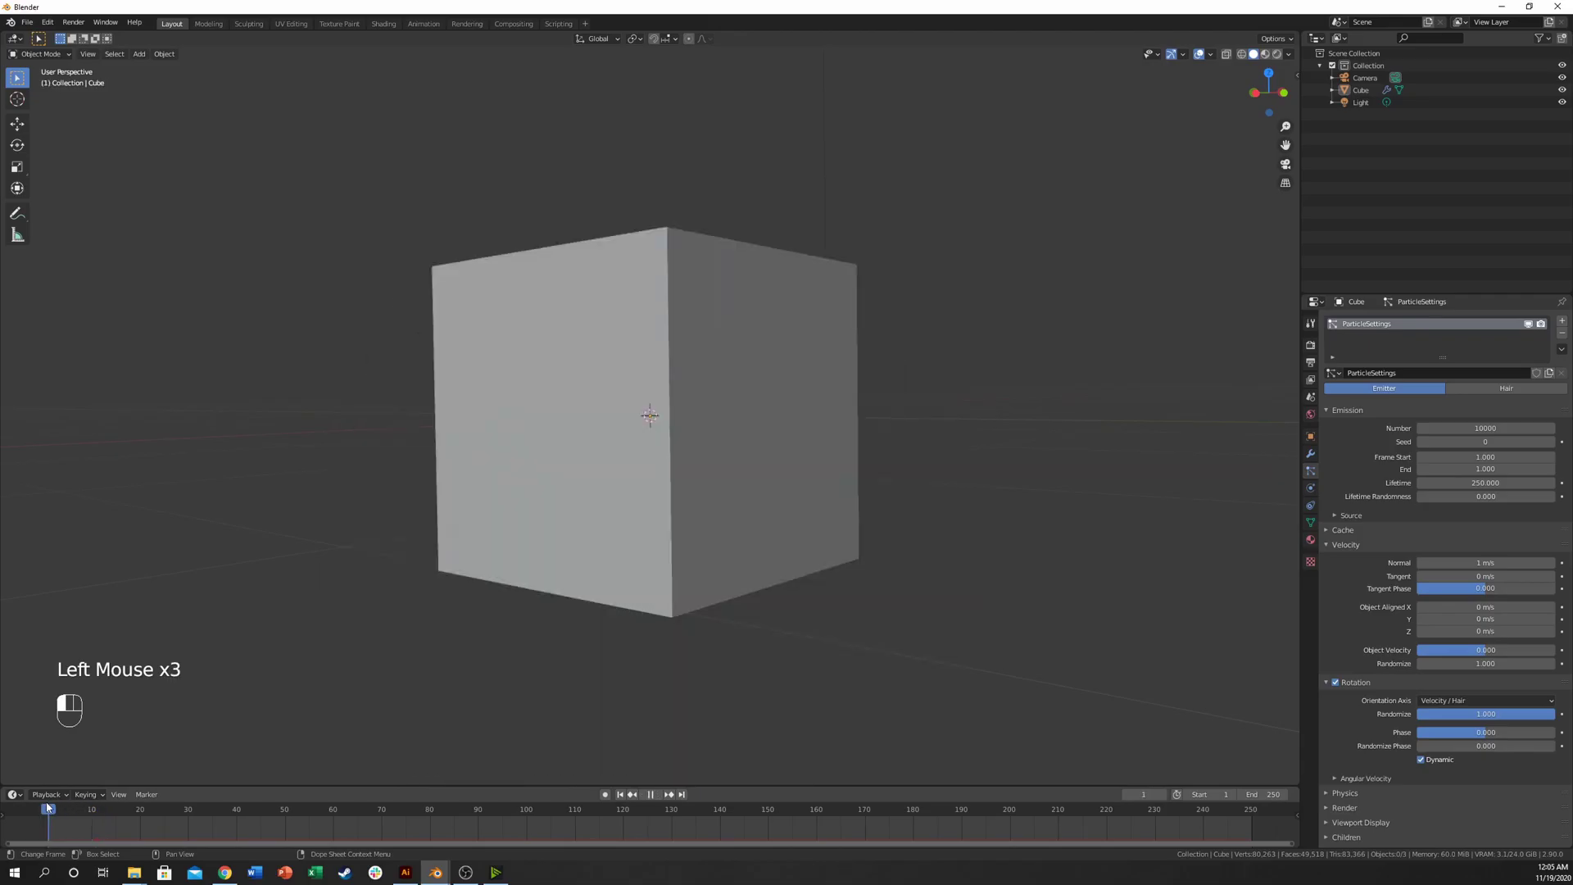
key(space)
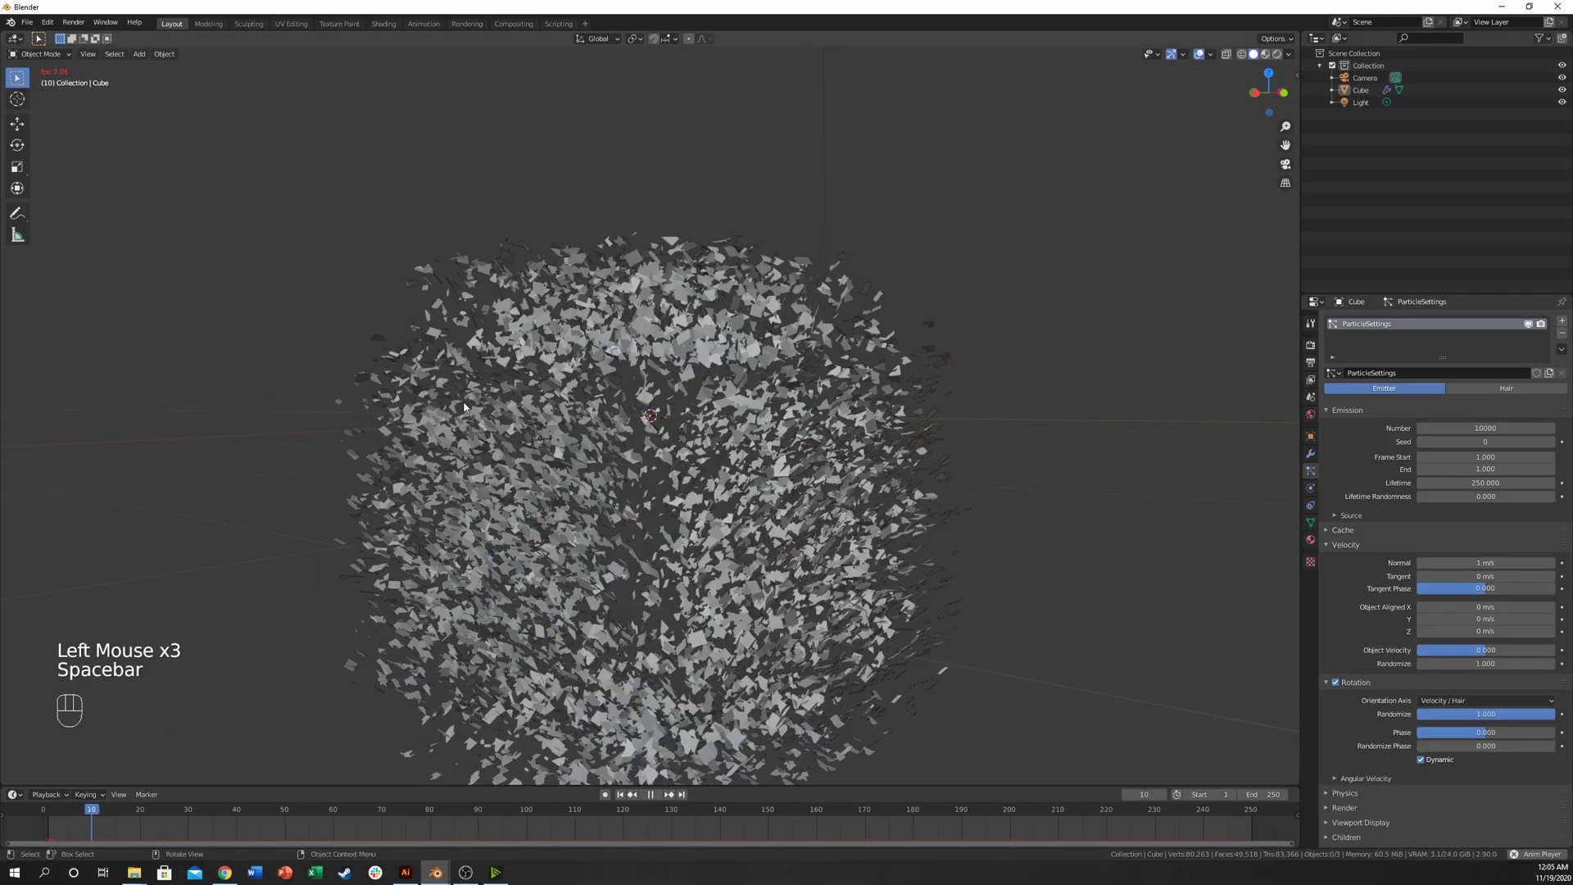
key(space)
middle_drag(464, 406, 860, 525)
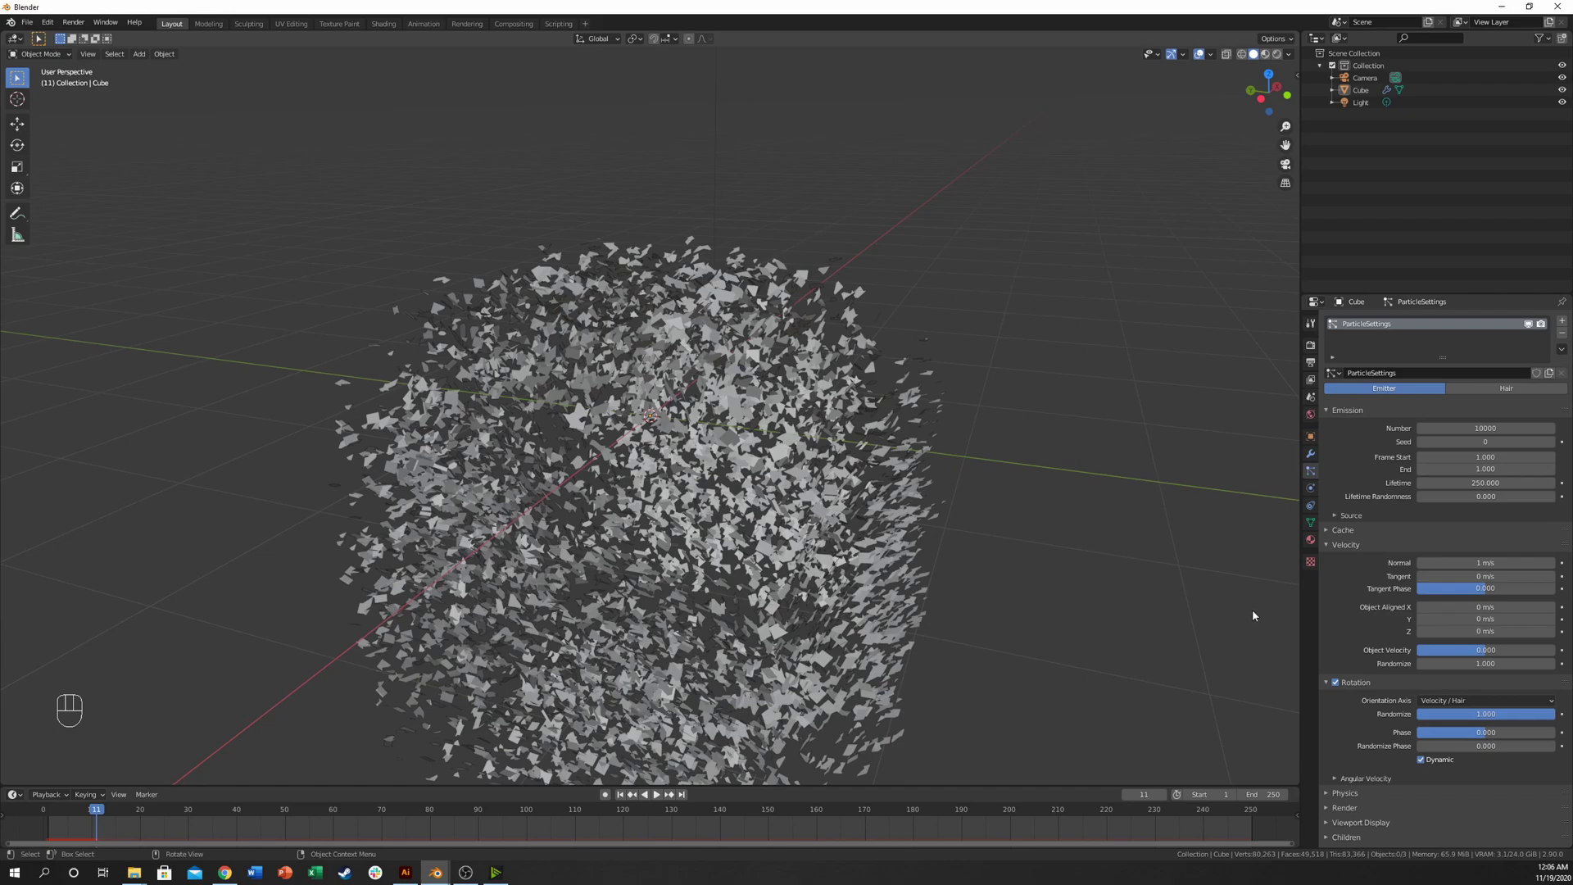
- Rewind to frame 1 and set Velocity Normal to 5 m/s
click(1335, 546)
click(1338, 544)
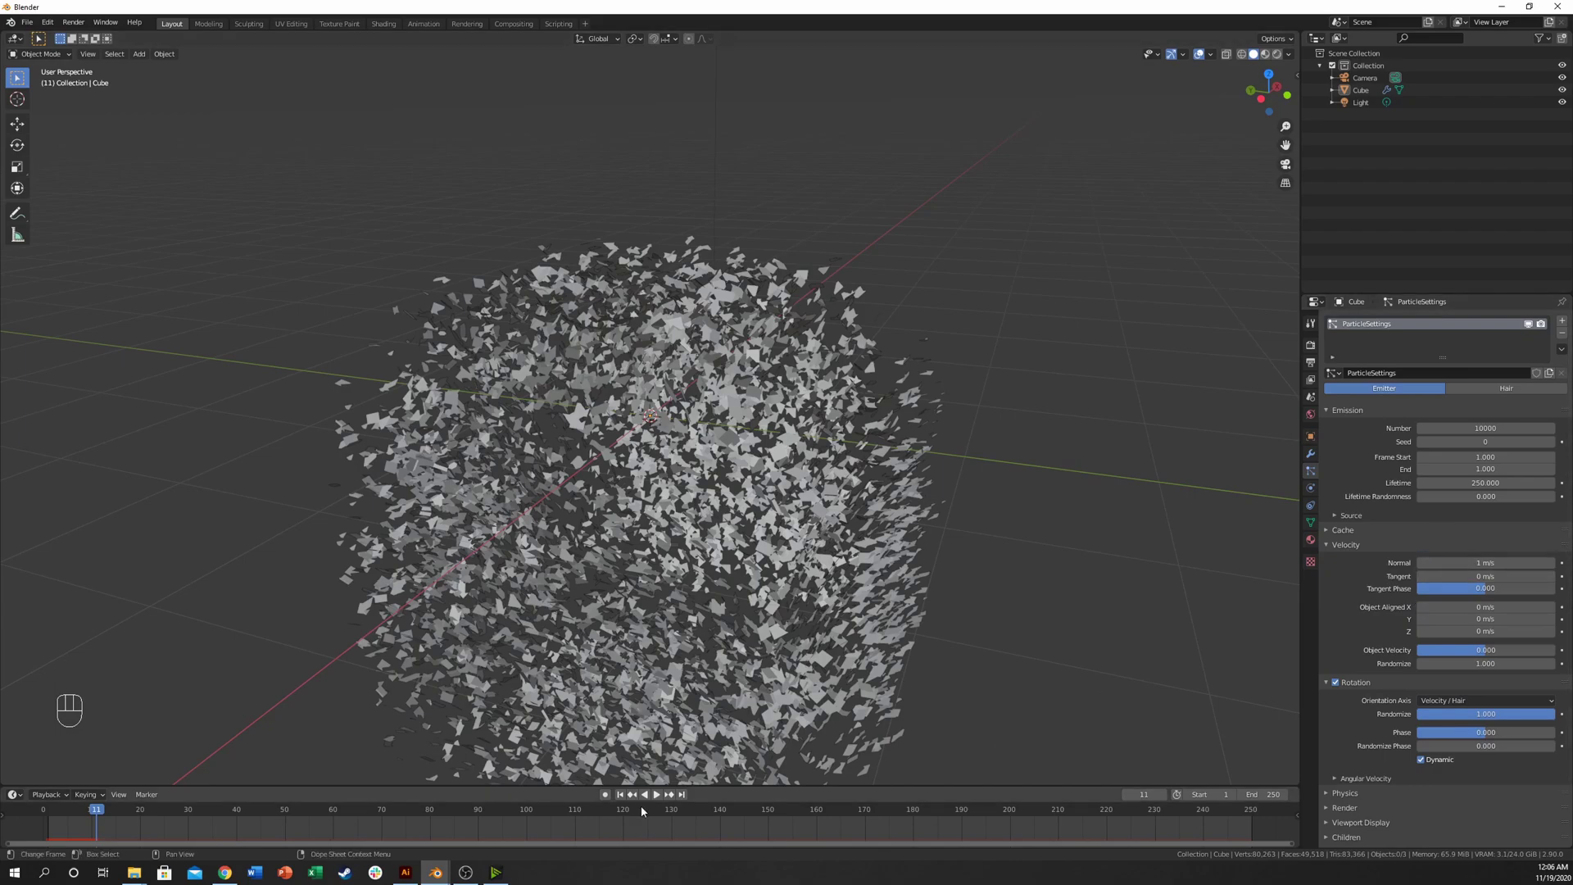
drag(65, 813, 48, 813)
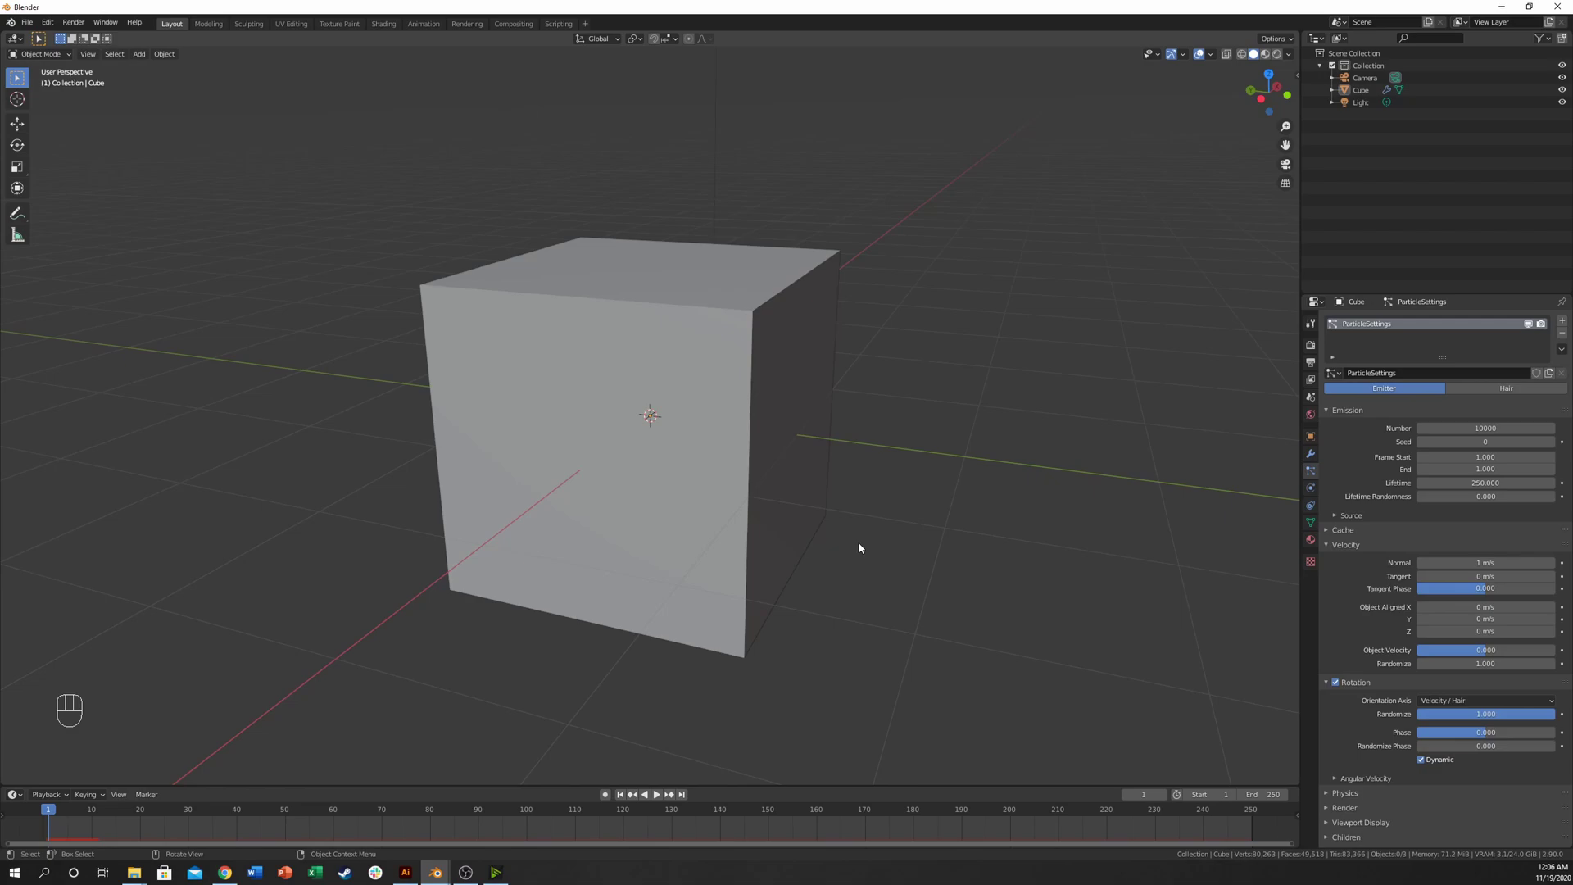
click(1483, 562)
text(5)
key(Return)
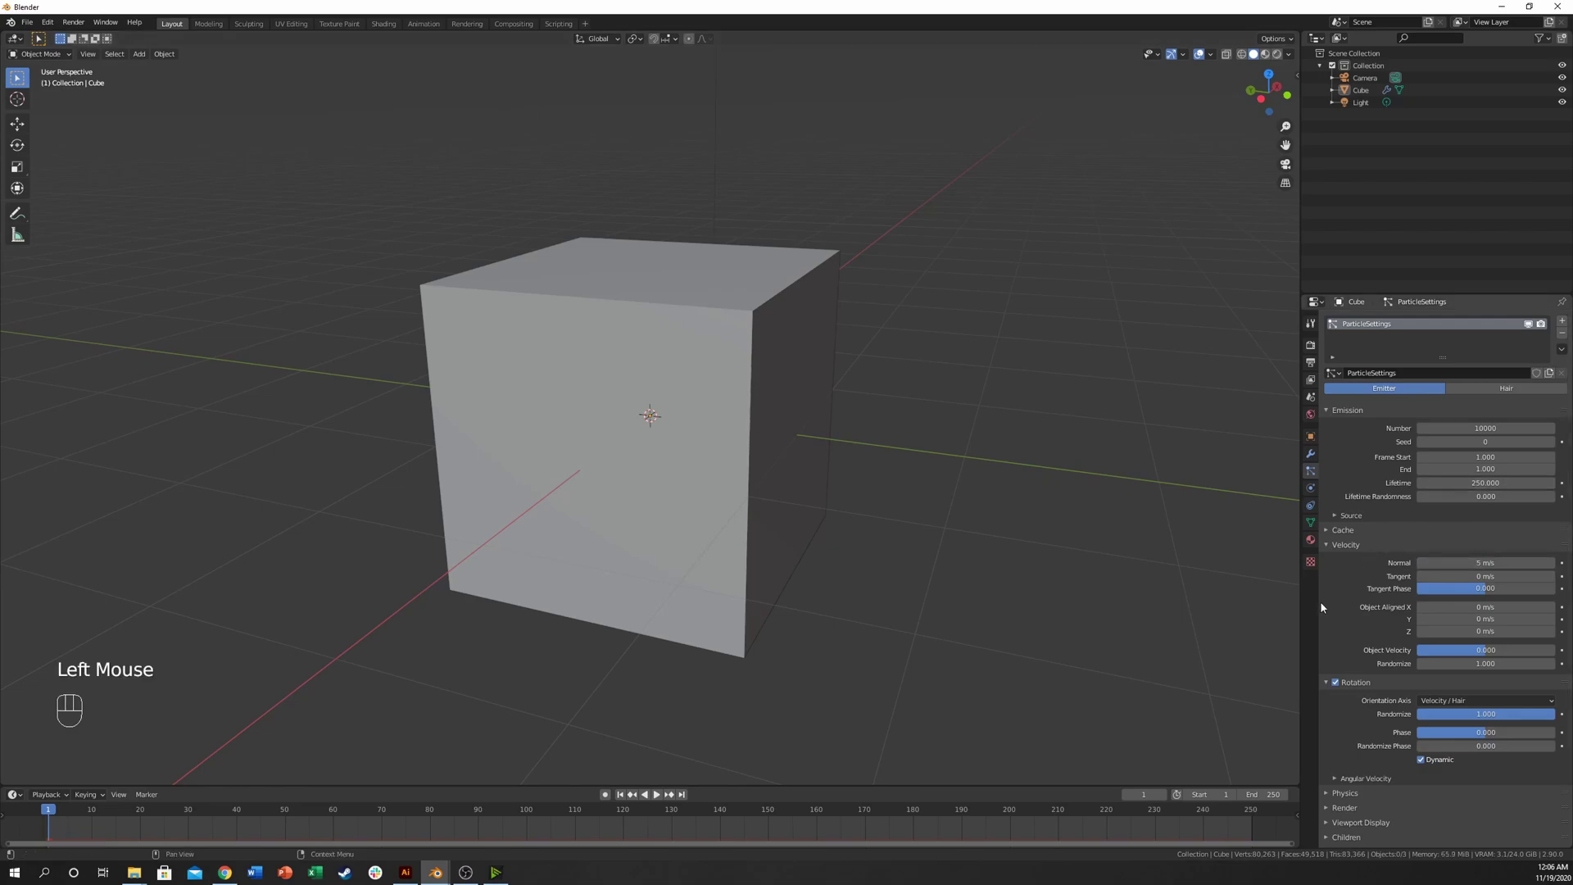
- Play to frame 9 and orbit around the six face sheets drifting apart
key(space)
key(space)
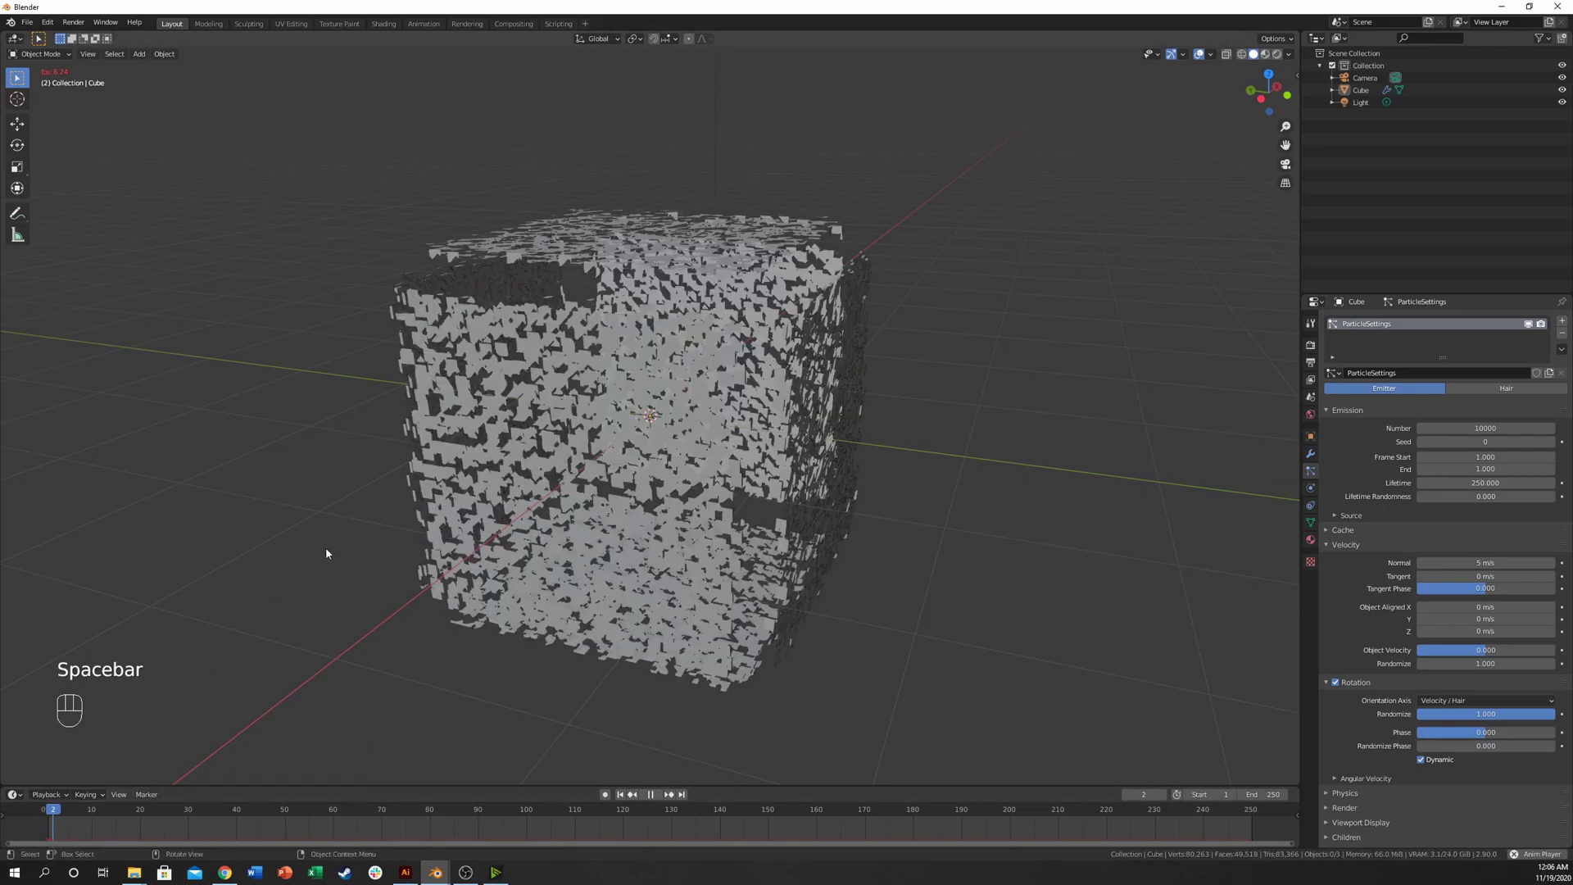
key(space)
key(space)
middle_drag(528, 532, 720, 498)
scroll(589, 516, down, 3)
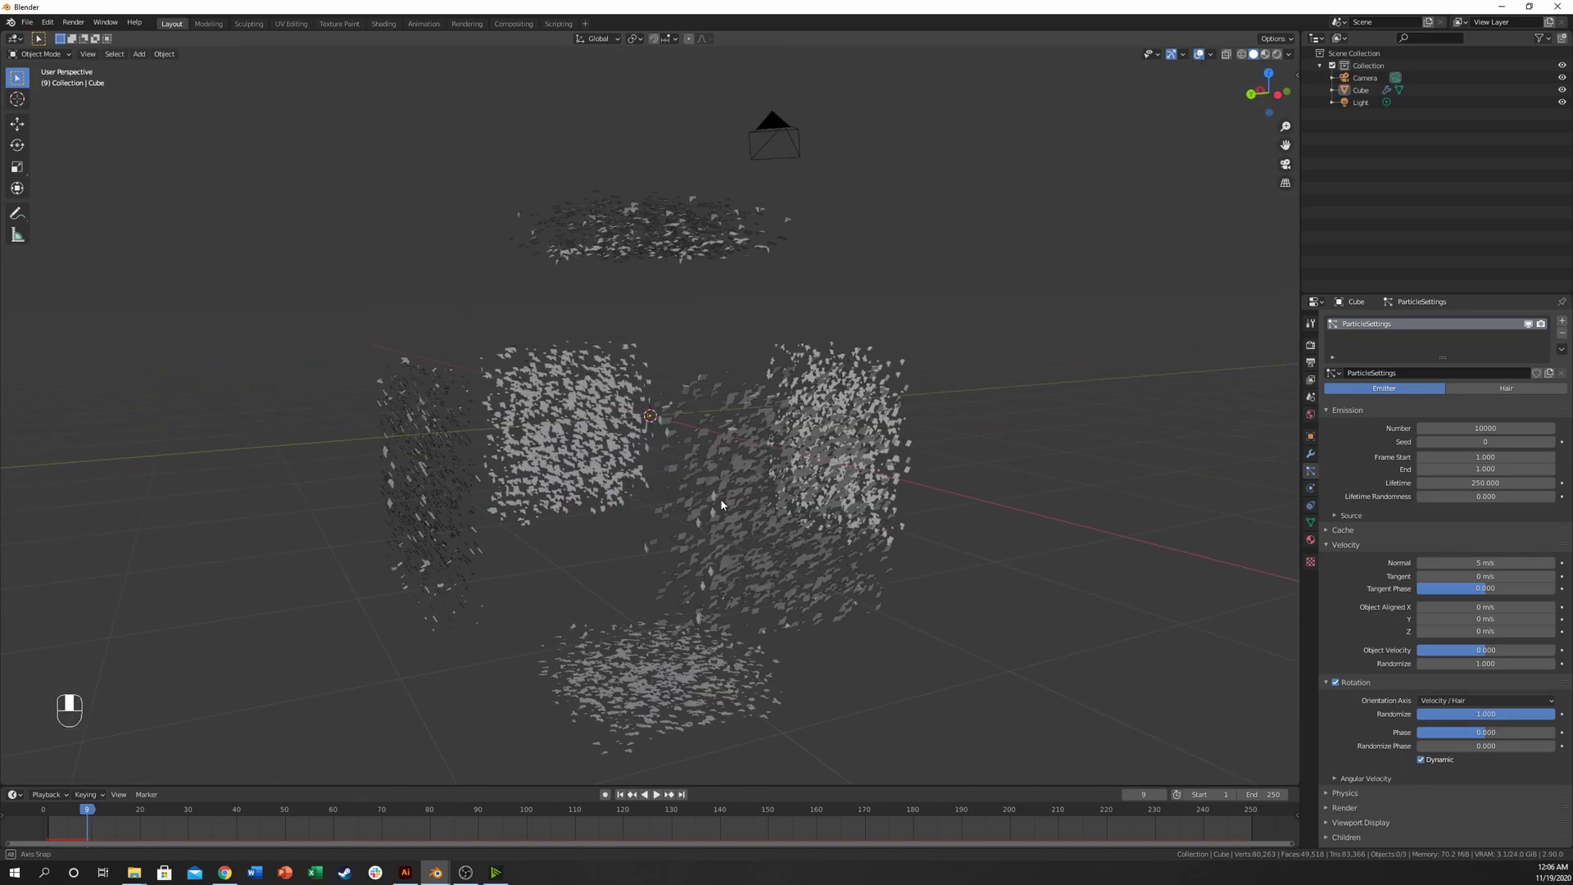
middle_drag(820, 574, 585, 358)
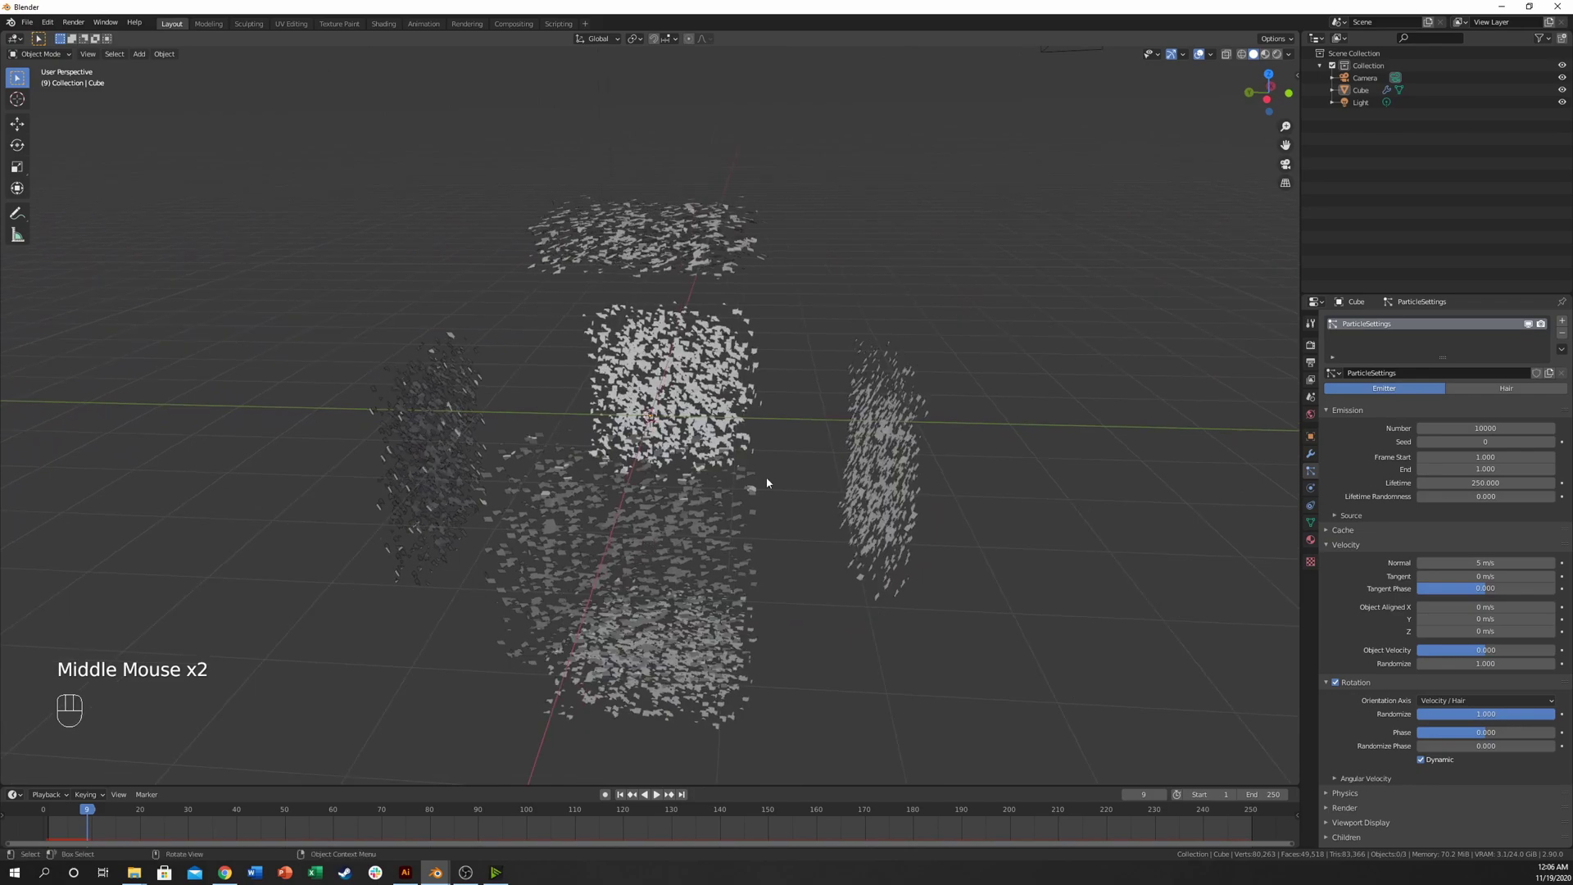
middle_drag(767, 483, 1037, 562)
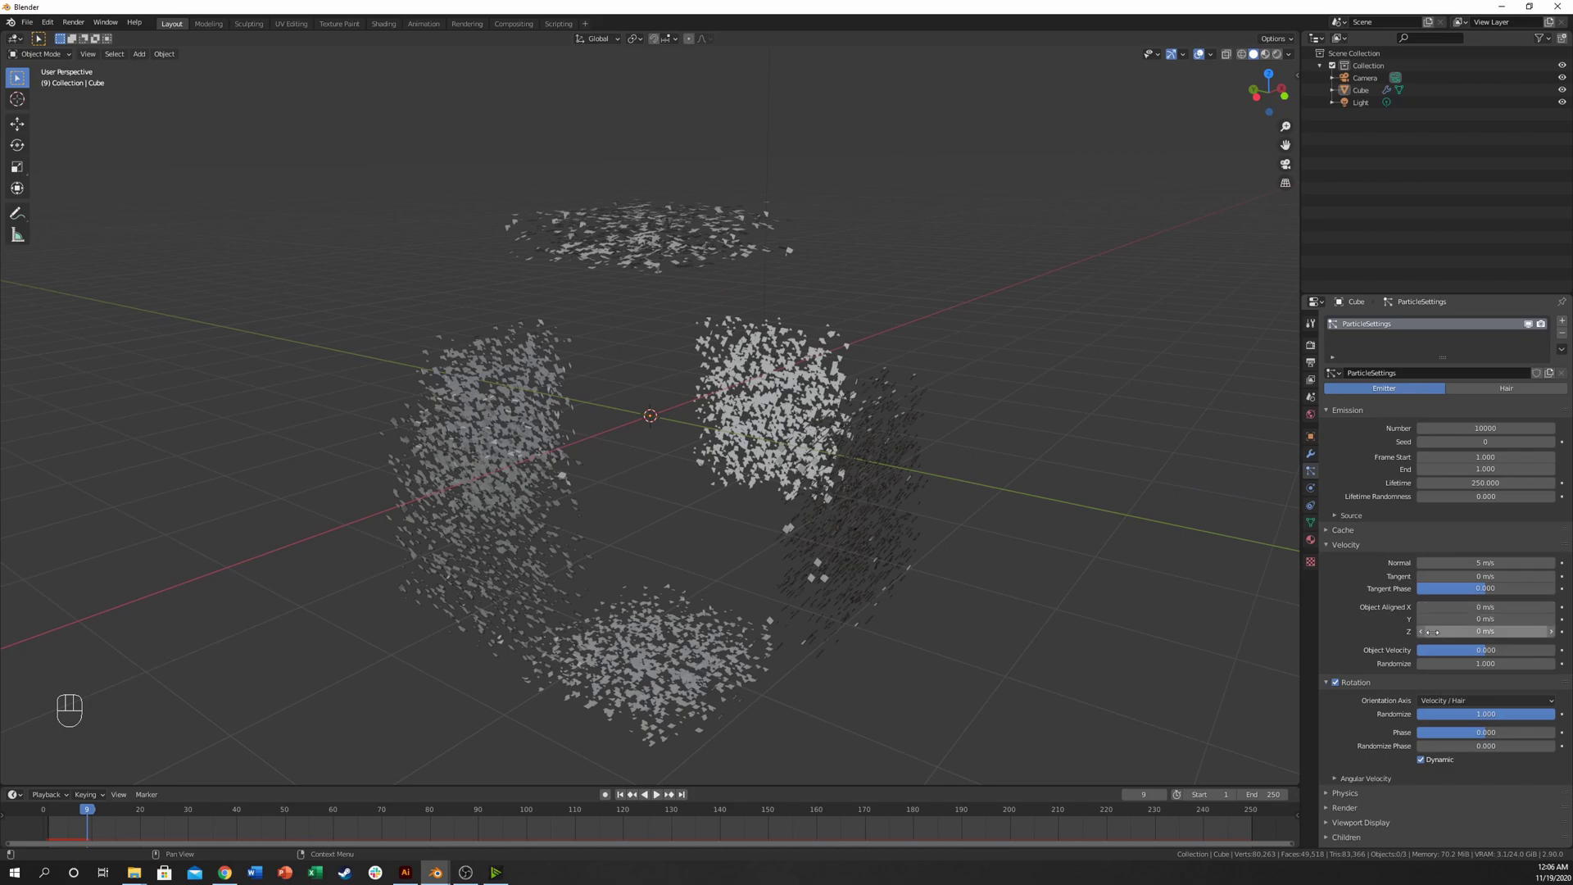
click(1434, 663)
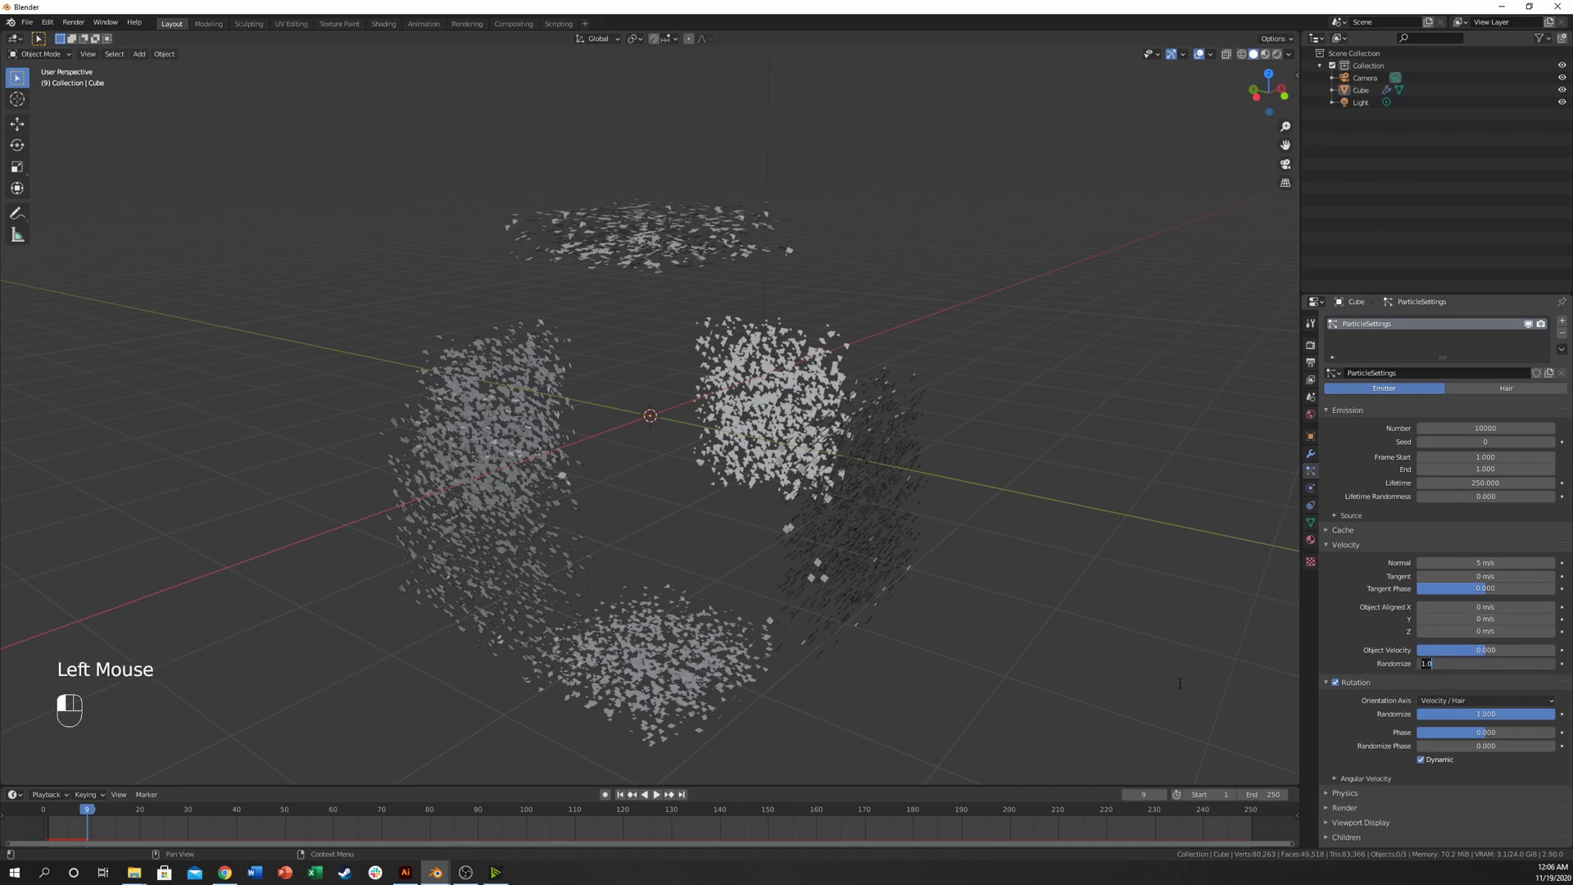
- Set velocity Randomize to 10 and enter 10 m/s for Normal velocity
key(Return)
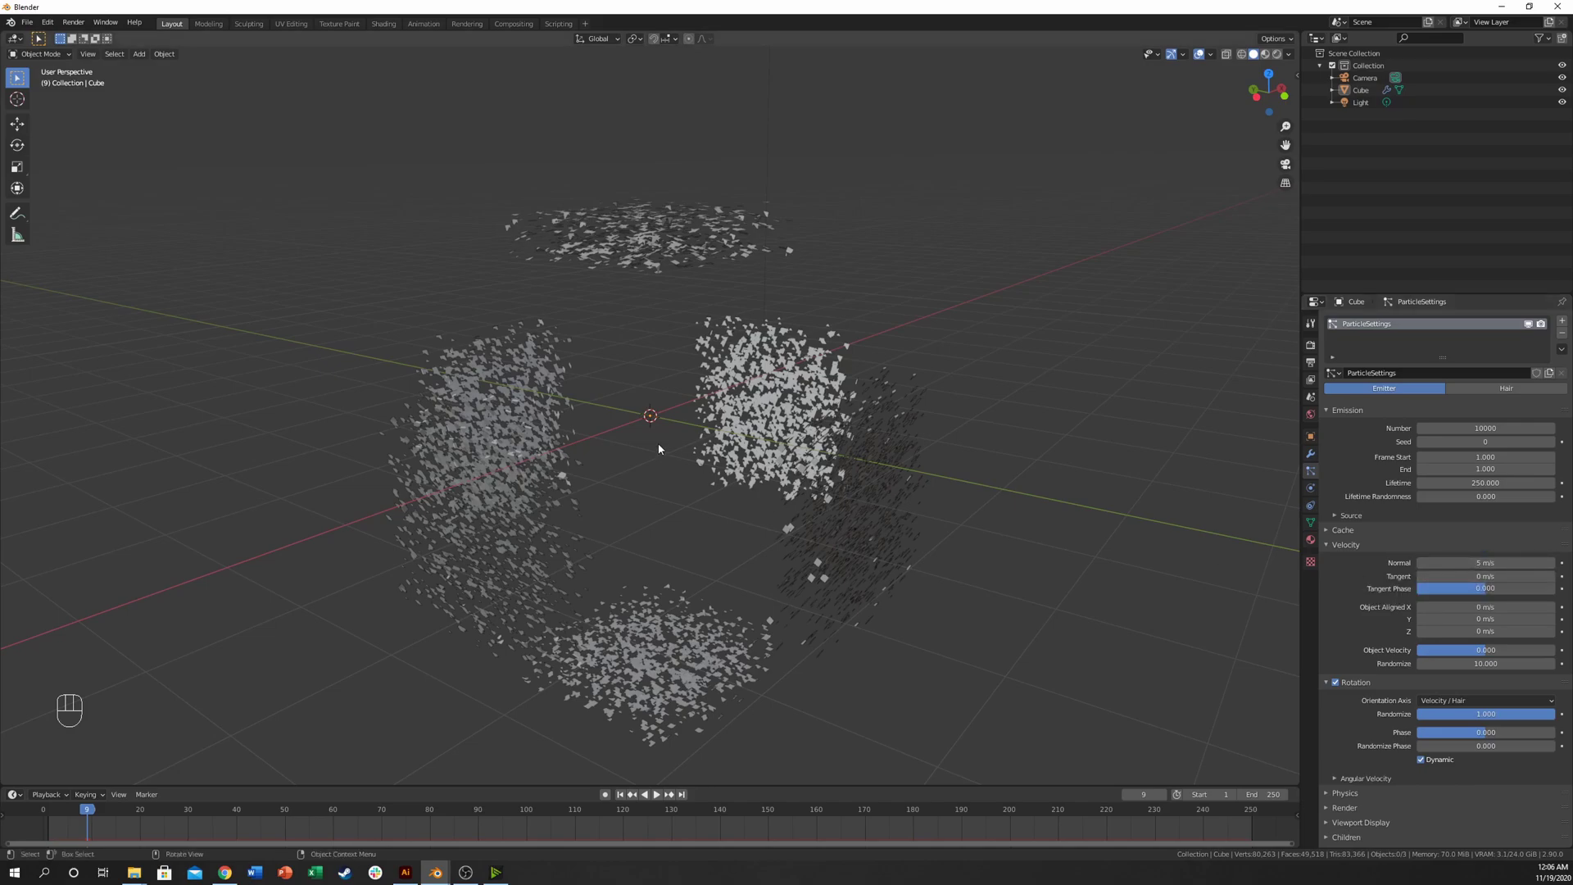
middle_drag(659, 448, 495, 440)
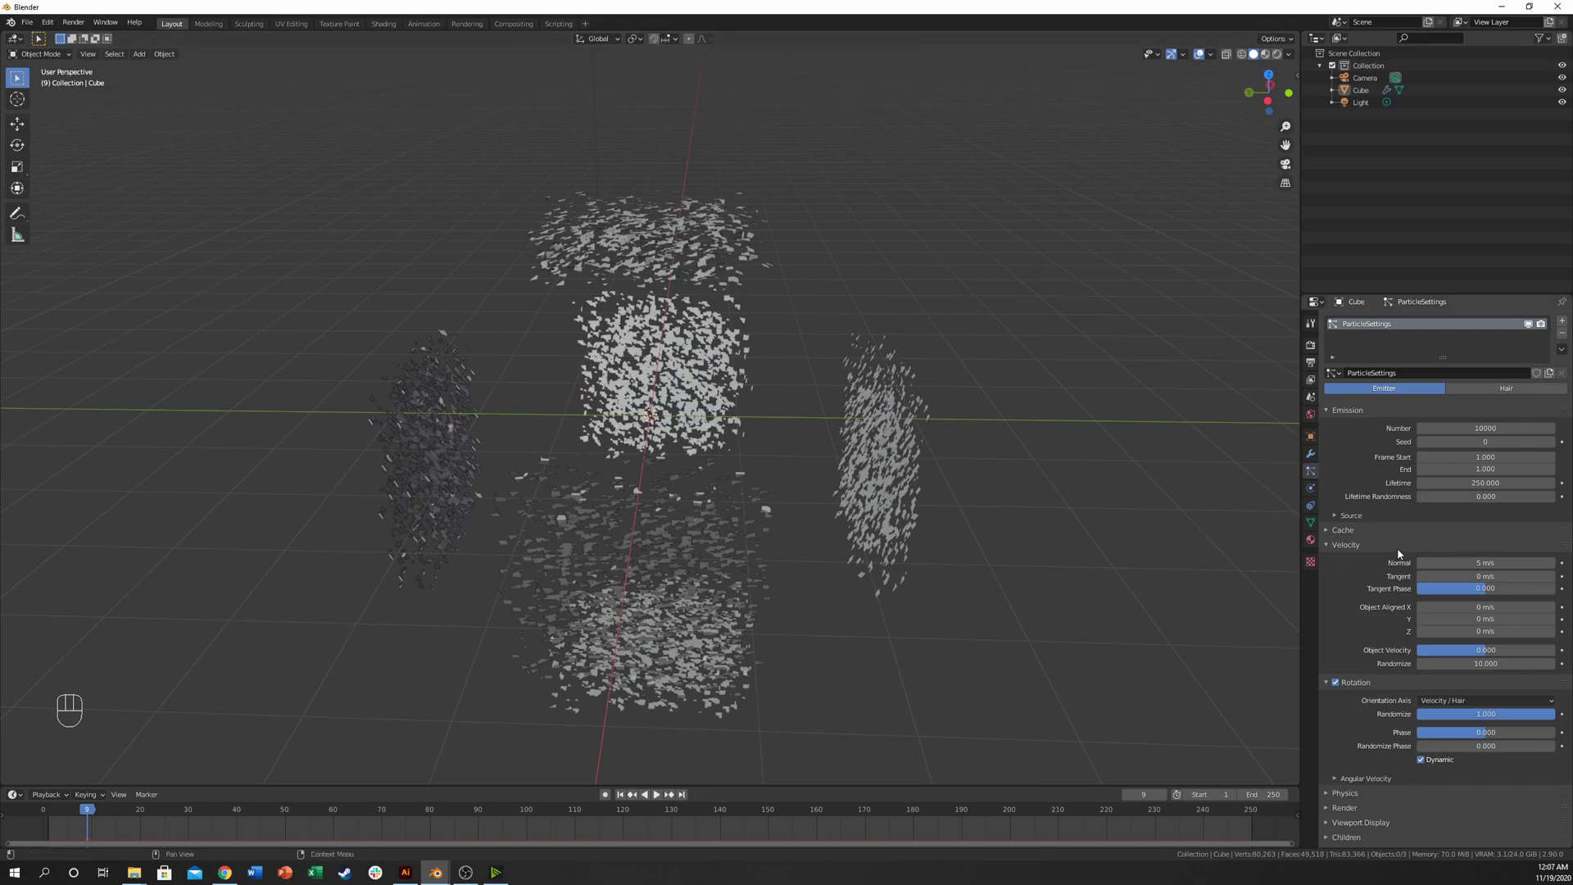
click(1480, 562)
text(10)
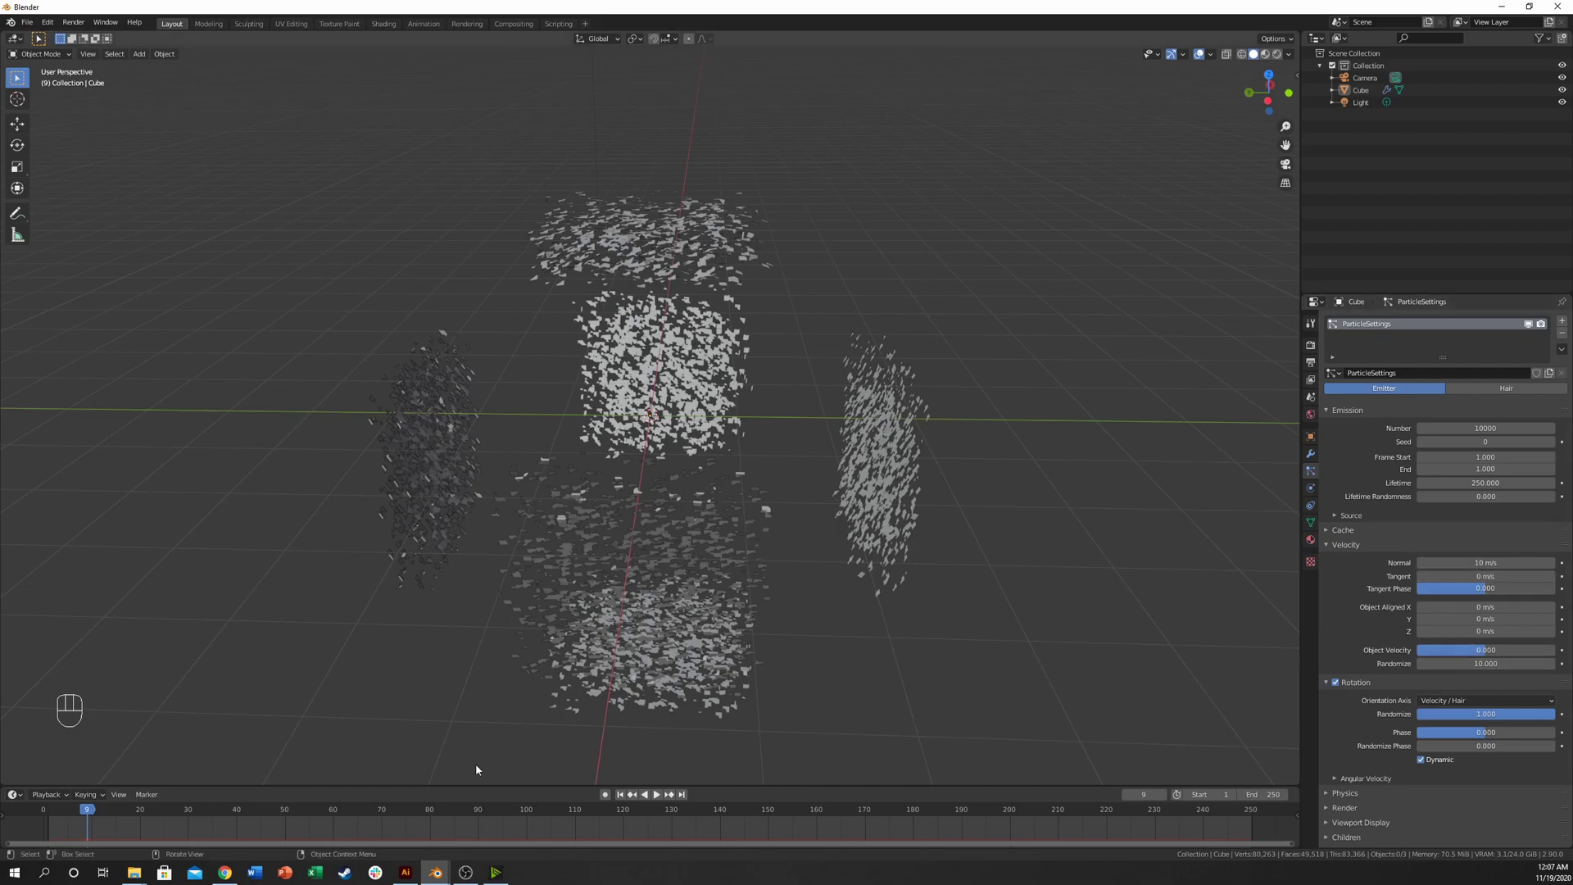
- Rewind and play the explosion to frame 7, then orbit and zoom around the 10000-fragment cloud
drag(77, 809, 47, 811)
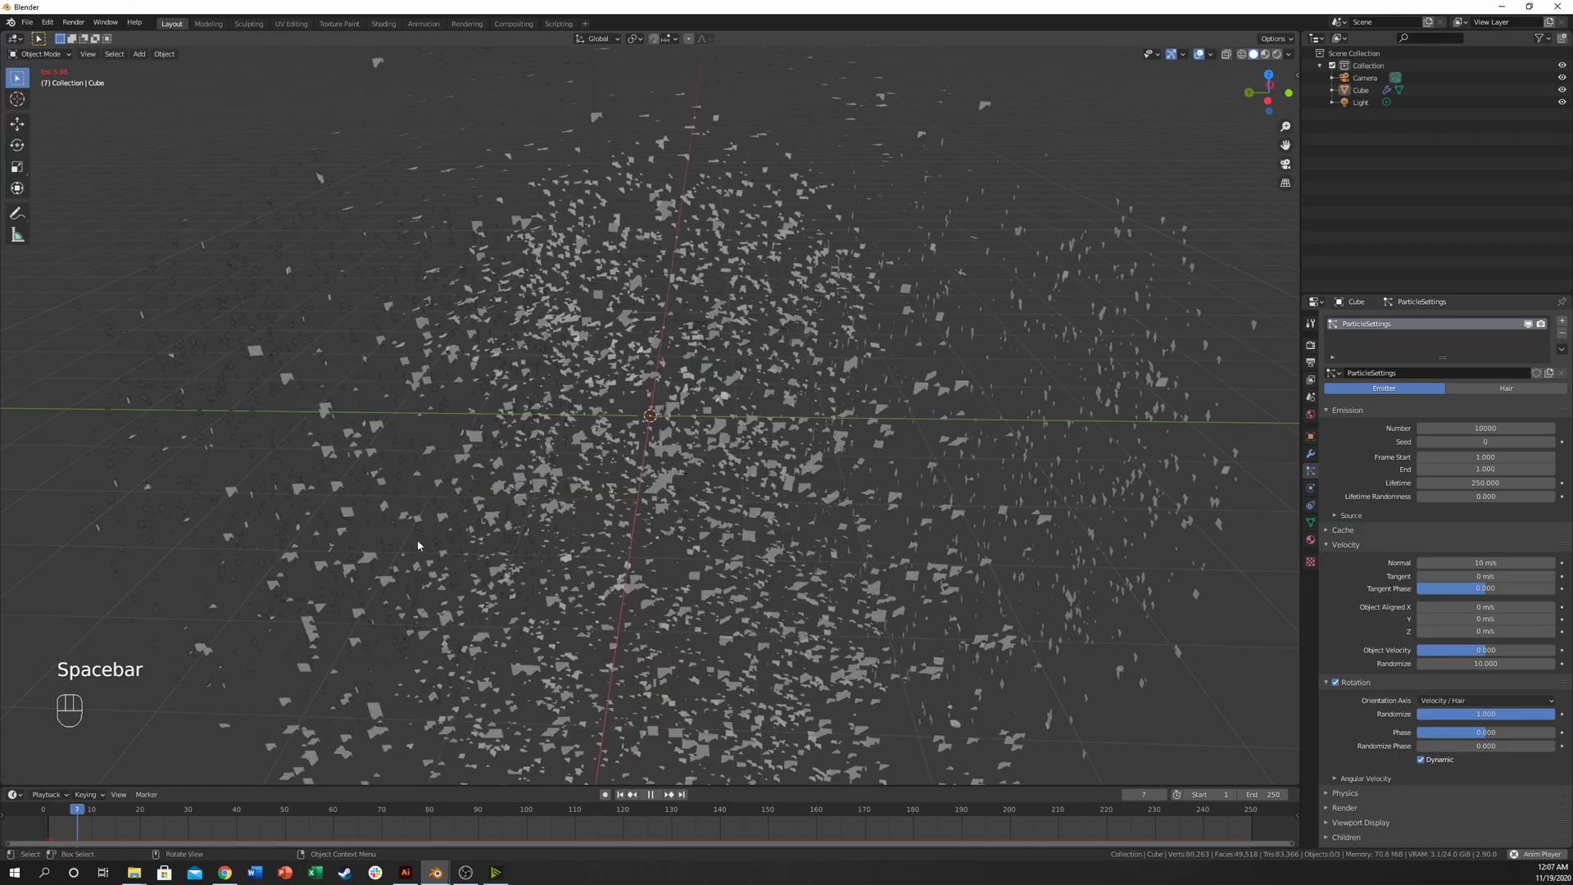
key(space)
middle_drag(404, 539, 832, 484)
scroll(632, 501, down, 3)
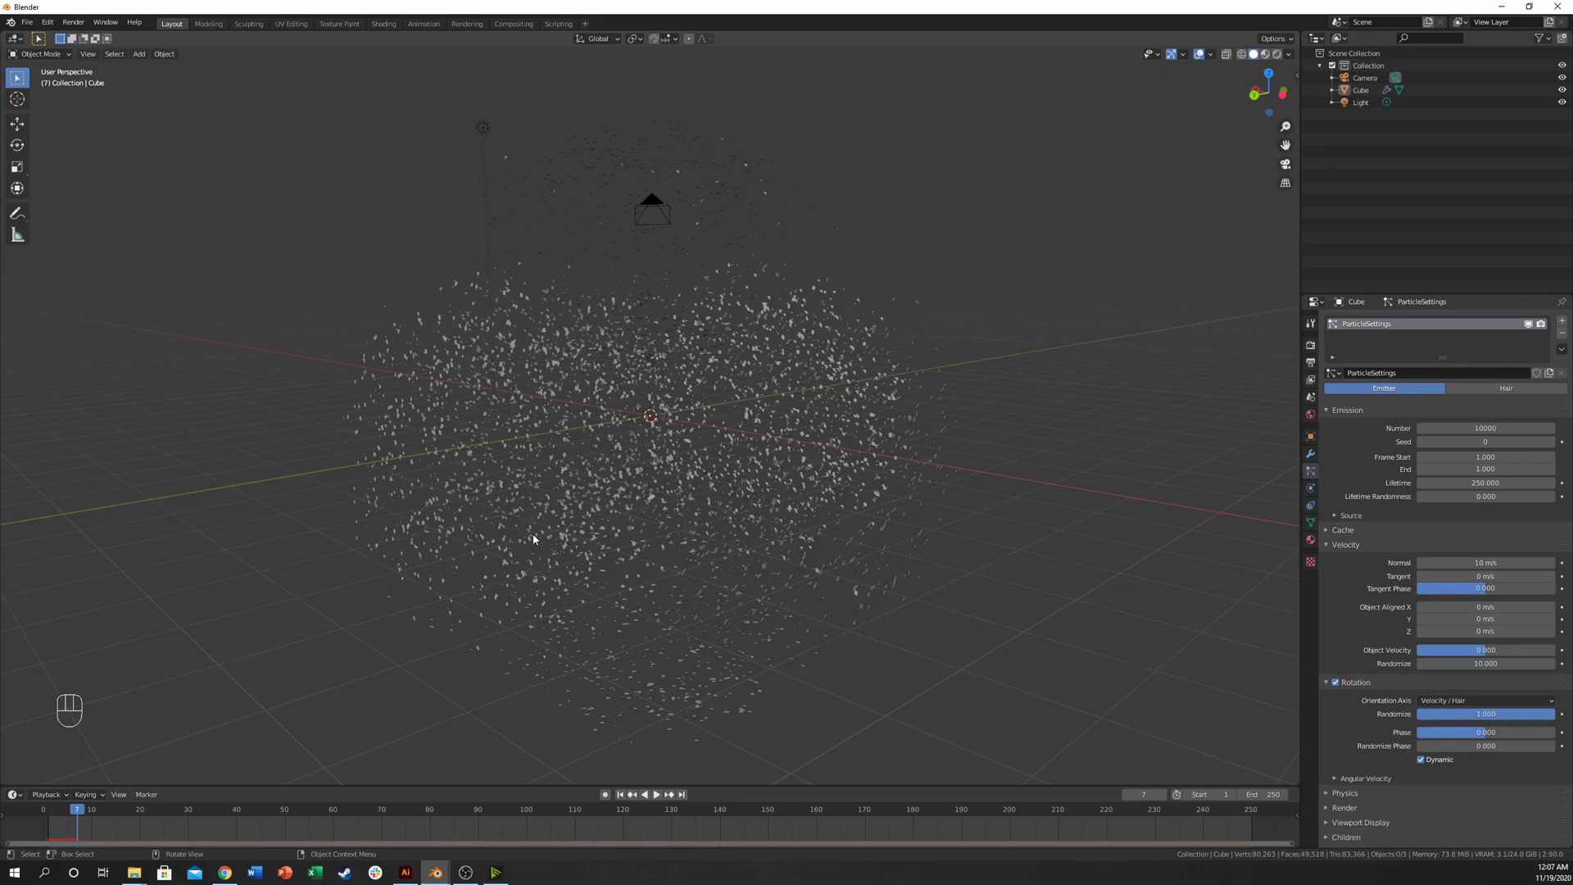
middle_drag(631, 497, 497, 504)
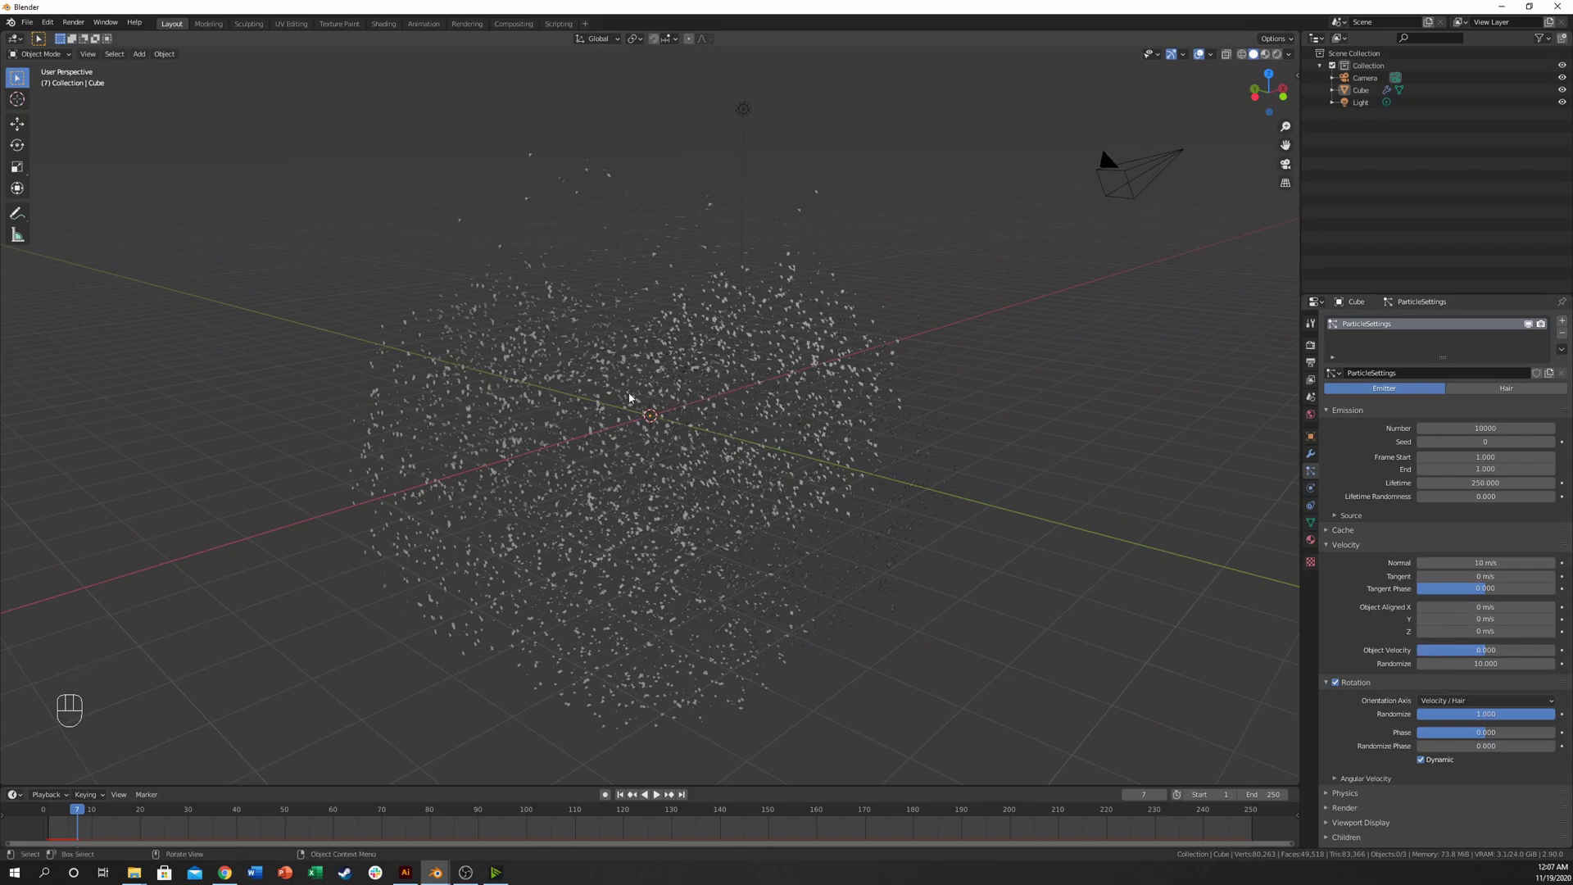
middle_drag(629, 397, 663, 515)
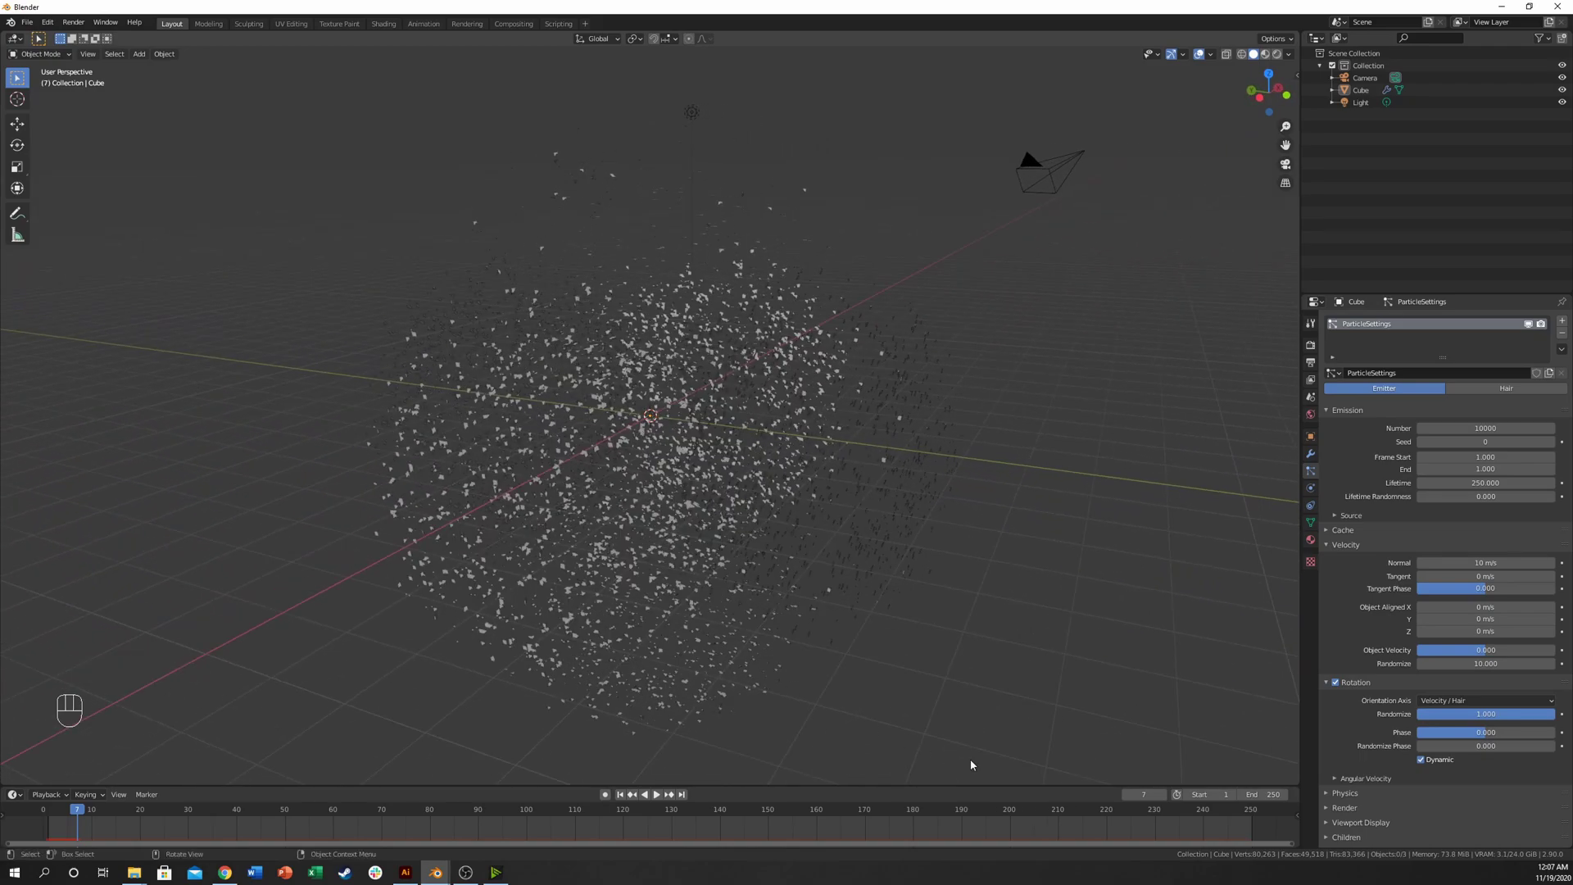
scroll(1339, 769, down, 4)
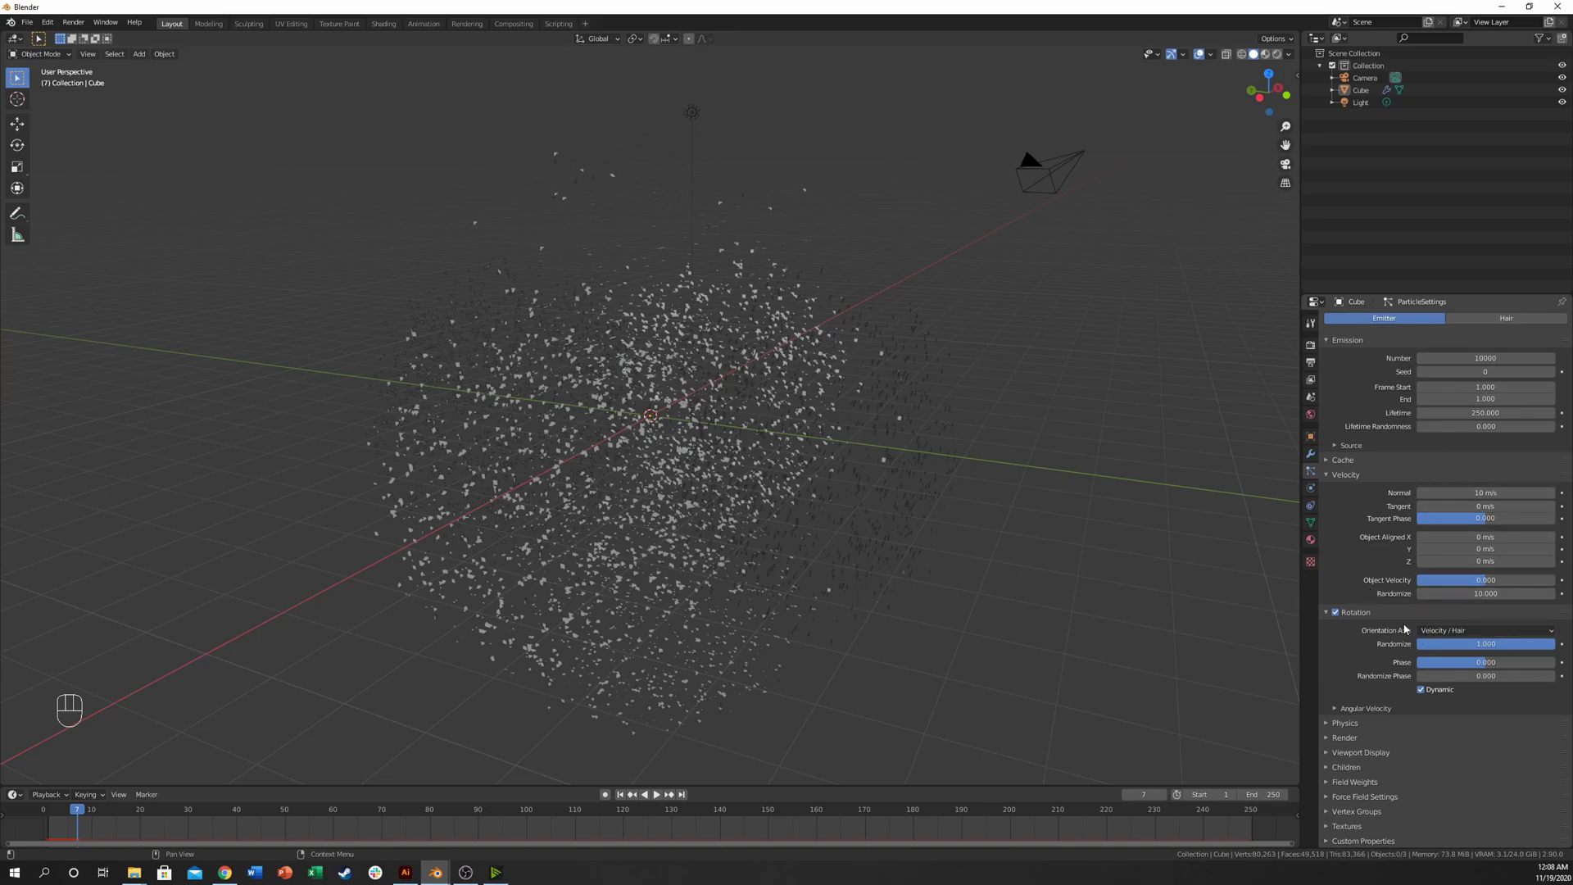
click(1420, 689)
click(1366, 708)
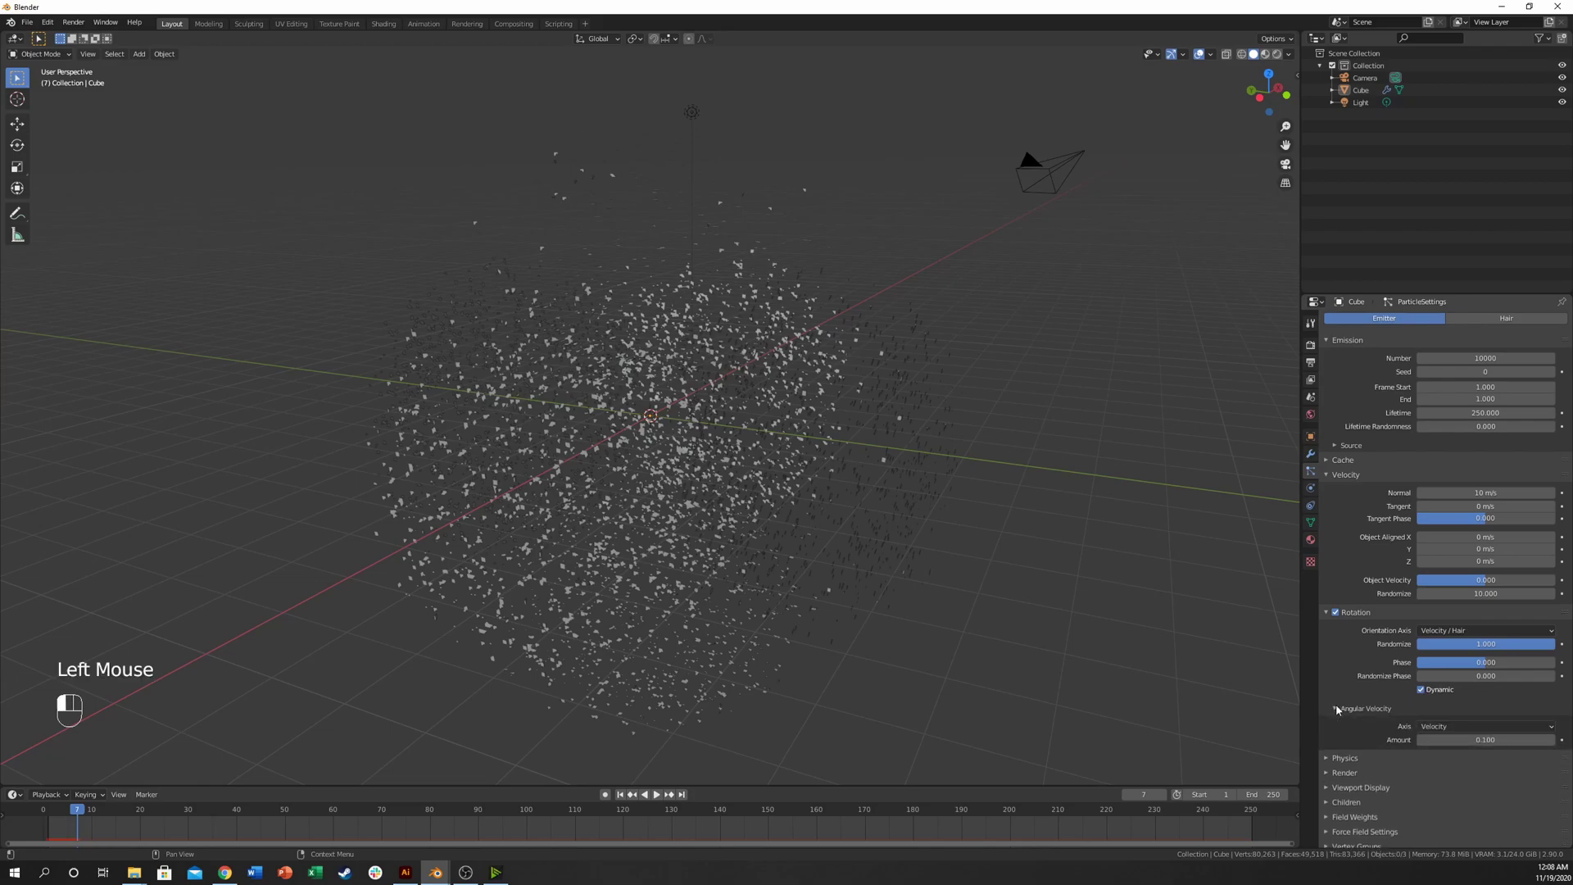
click(1362, 710)
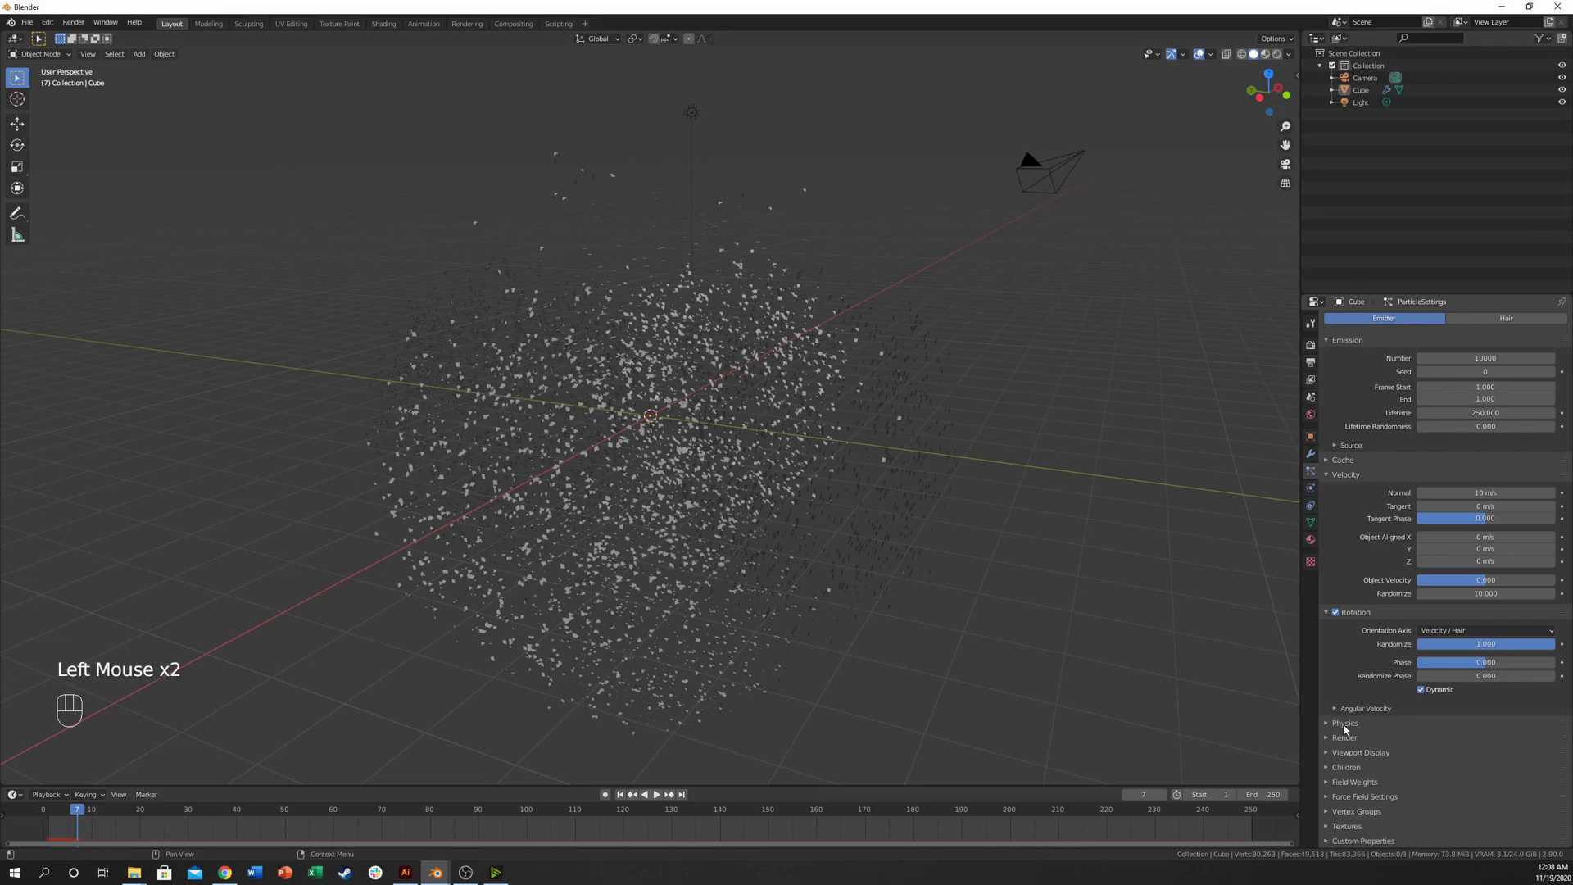
click(1360, 724)
double_click(1356, 727)
scroll(1357, 729, down, 4)
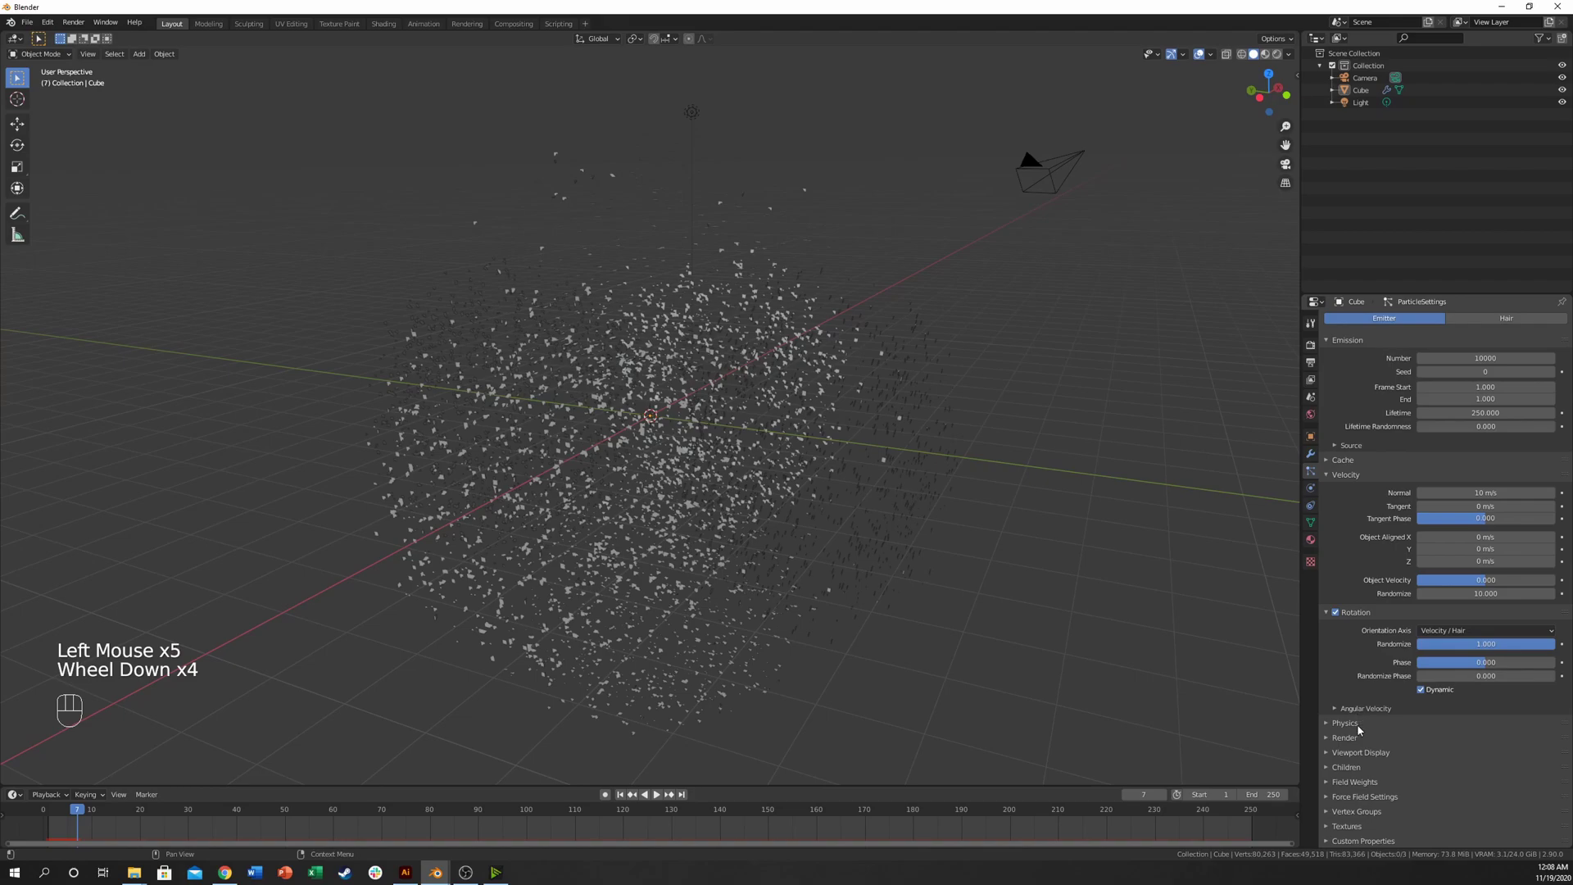